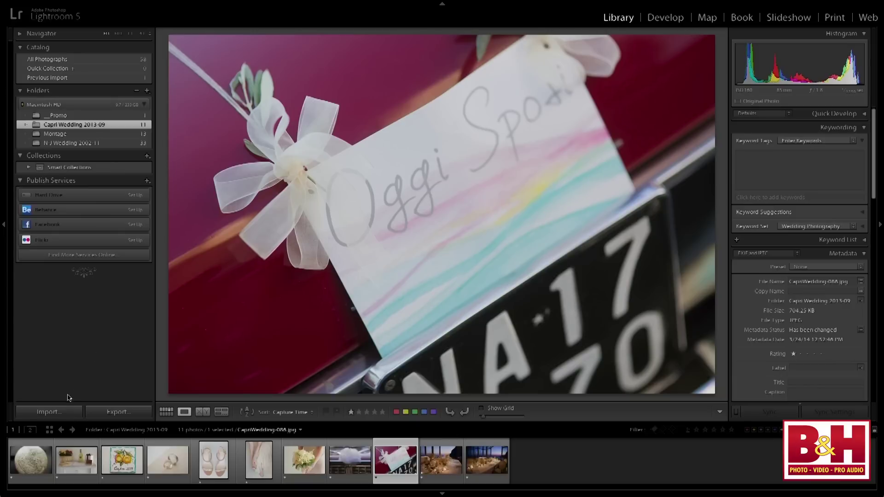
Step: Start a photo import and pick Desktop from the import source list
{"action": "left_click", "coordinate": [57, 416]}
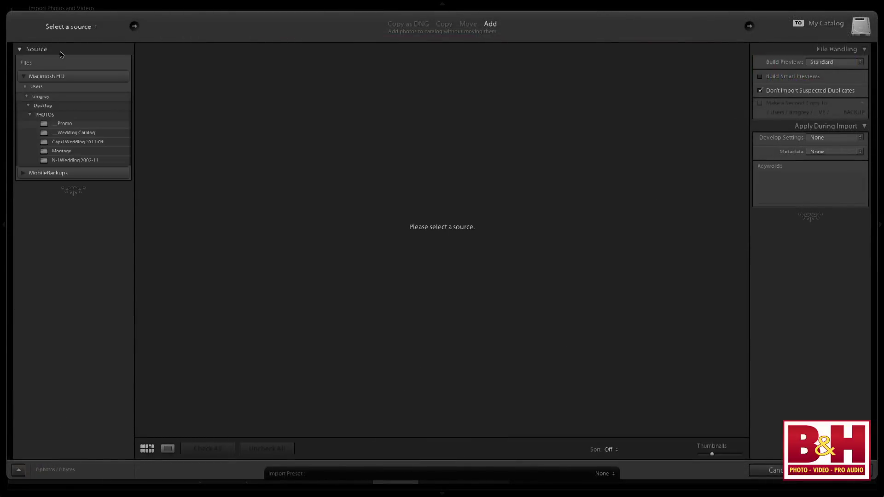
{"action": "left_click", "coordinate": [75, 29]}
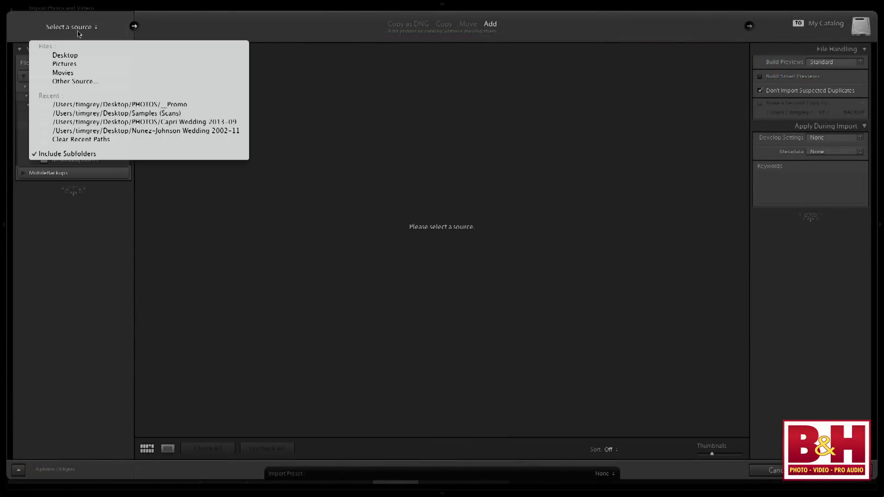
{"action": "left_click", "coordinate": [79, 55]}
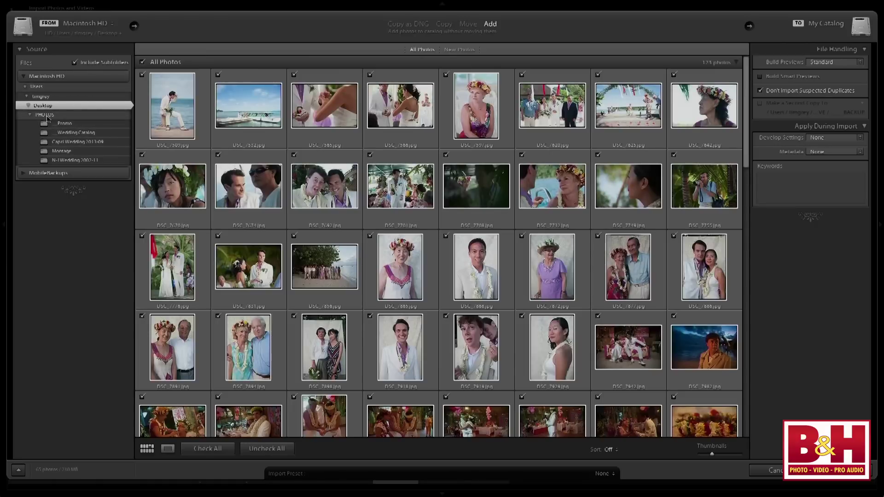
Step: Collapse PHOTOS and select the Desktop's MEDIA CARD 1 folder, showing its 40 photos
{"action": "left_click", "coordinate": [31, 117]}
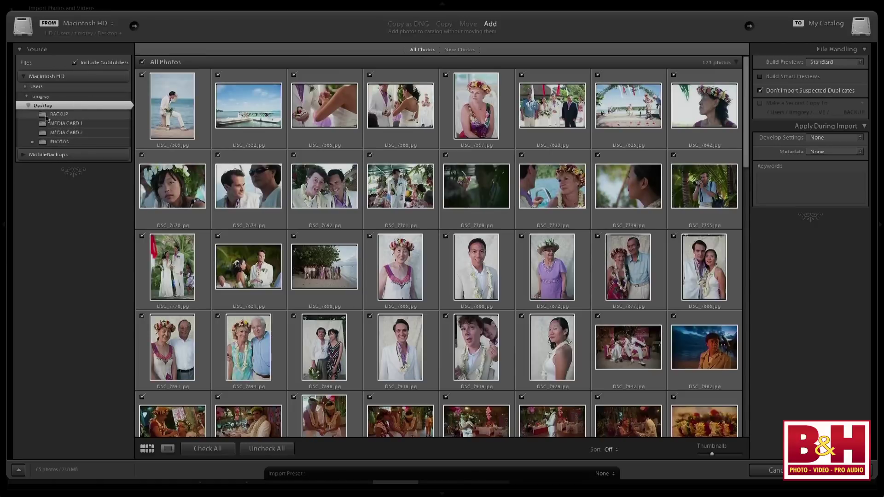
{"action": "left_click", "coordinate": [64, 125]}
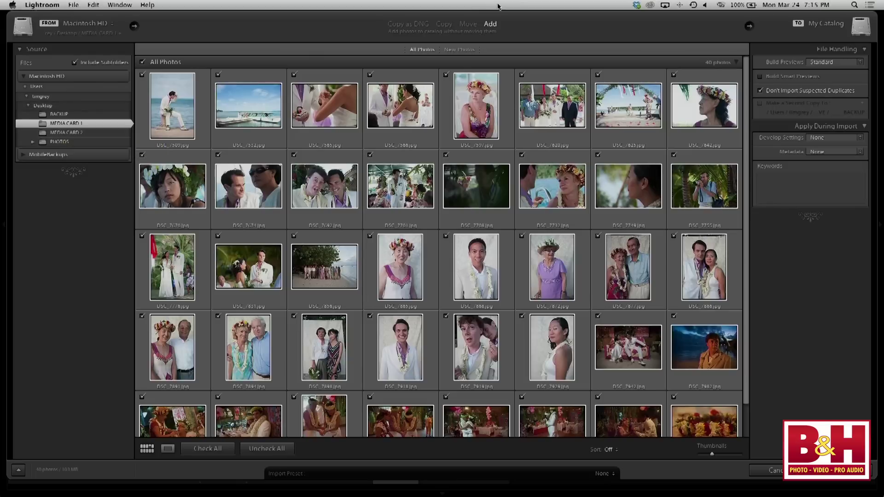
Step: Switch the import mode from Add to Copy
{"action": "left_click", "coordinate": [445, 24]}
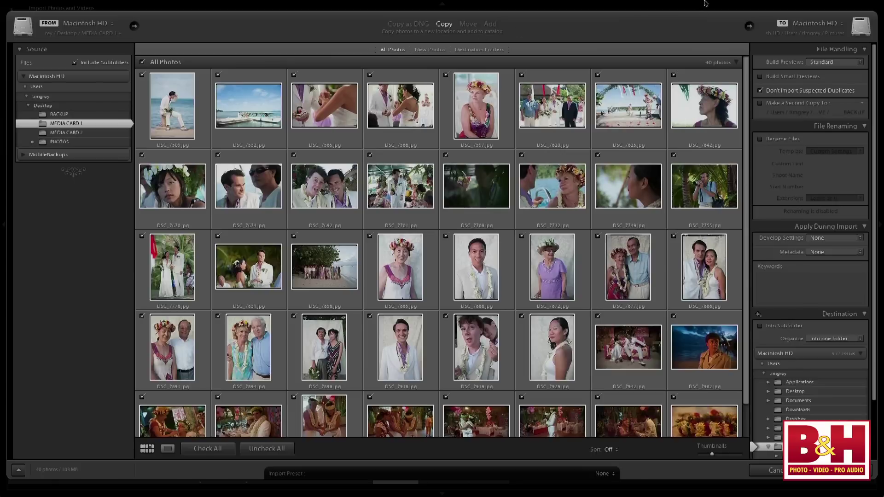
{"action": "left_click", "coordinate": [801, 23]}
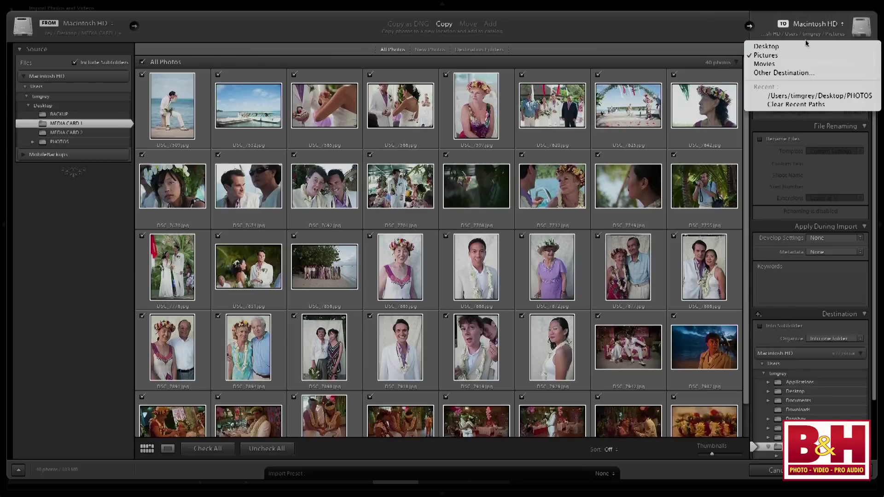
Step: Set the import destination to the Desktop/PHOTOS folder
{"action": "left_click", "coordinate": [816, 95]}
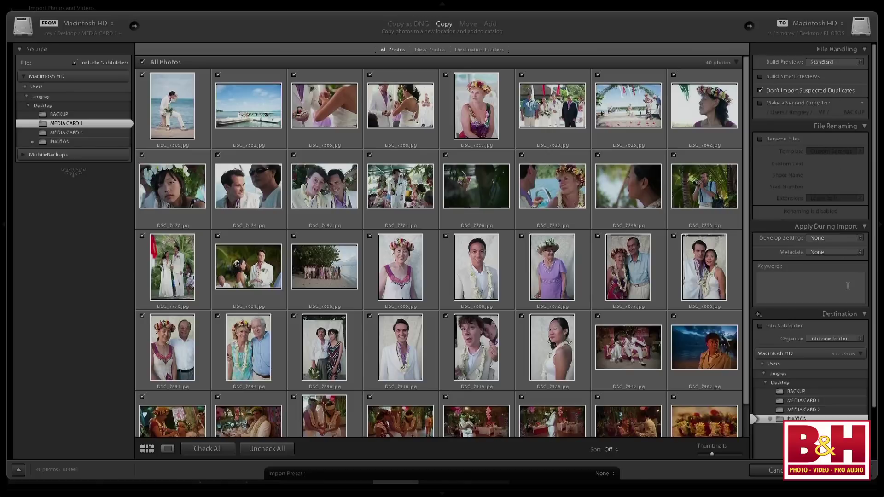
{"action": "left_click", "coordinate": [845, 61]}
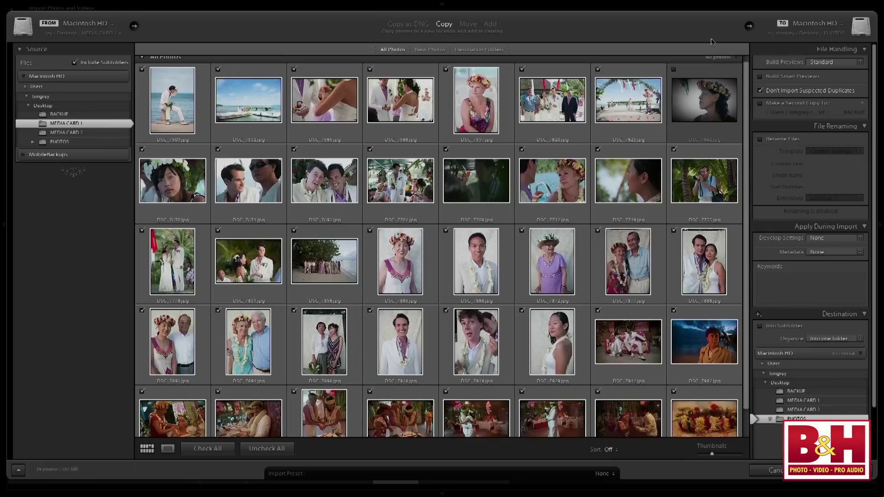
Step: Tick the dimmed portrait thumbnail so all 40 photos are checked for import
{"action": "left_click", "coordinate": [674, 69]}
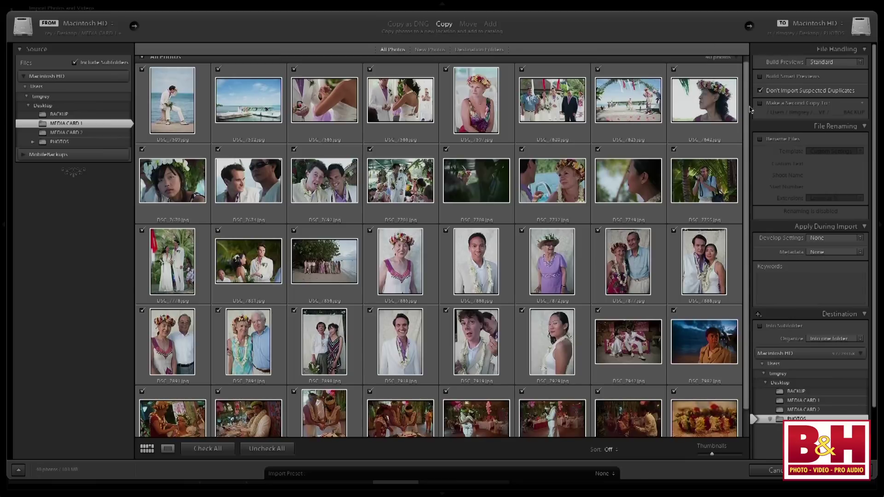
{"action": "scroll", "coordinate": [749, 102], "scroll_direction": "down", "scroll_amount": 2}
{"action": "scroll", "coordinate": [750, 142], "scroll_direction": "up", "scroll_amount": 3}
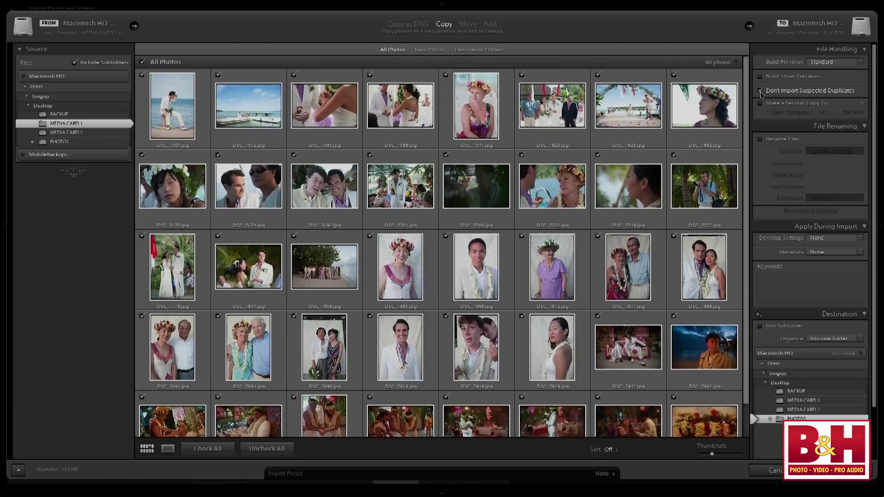
Step: Enable Make a Second Copy To and set its folder to Desktop/BACKUP
{"action": "left_click", "coordinate": [781, 106]}
{"action": "left_click", "coordinate": [806, 115]}
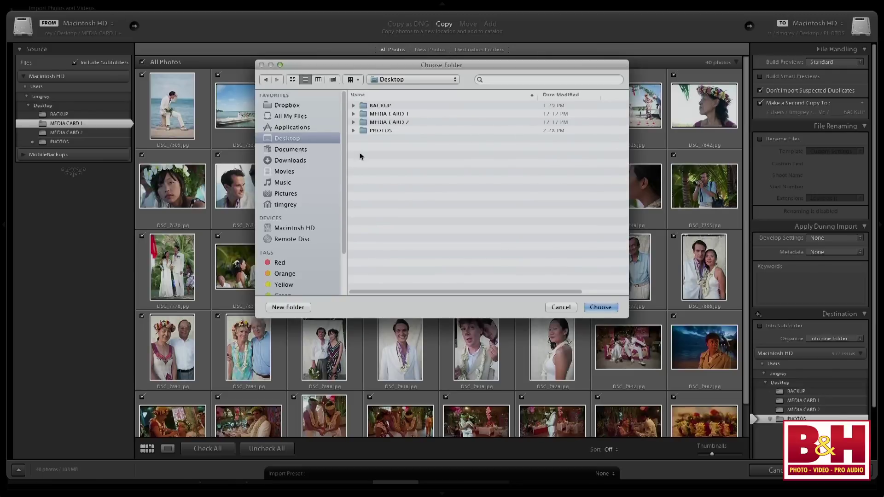
{"action": "left_click", "coordinate": [380, 105]}
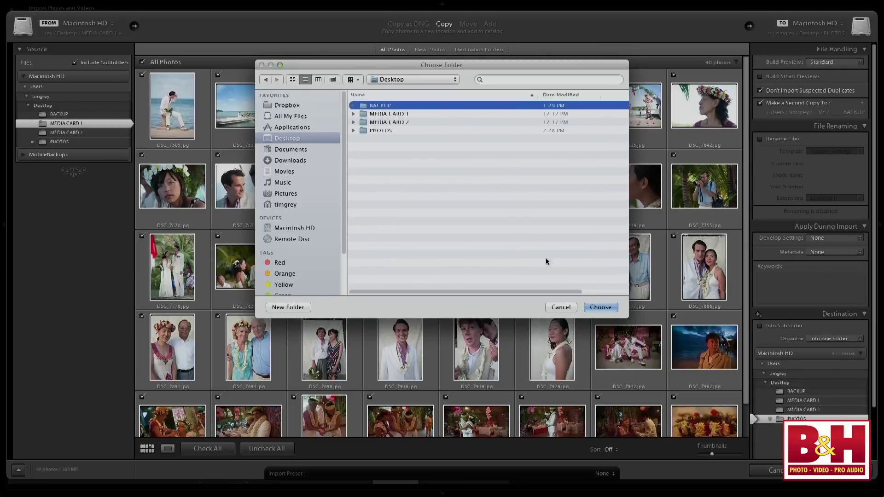
{"action": "left_click", "coordinate": [600, 307]}
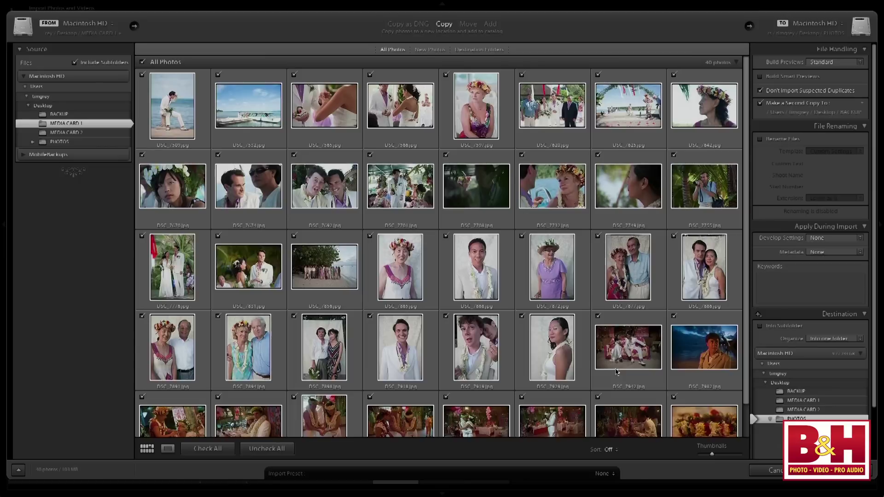
{"action": "mouse_move", "coordinate": [618, 372]}
Step: Show the Lightroom B&W Presets in Develop Settings: Contrast High, Contrast Low, Look 1–5
{"action": "left_click", "coordinate": [854, 242]}
{"action": "mouse_move", "coordinate": [858, 250]}
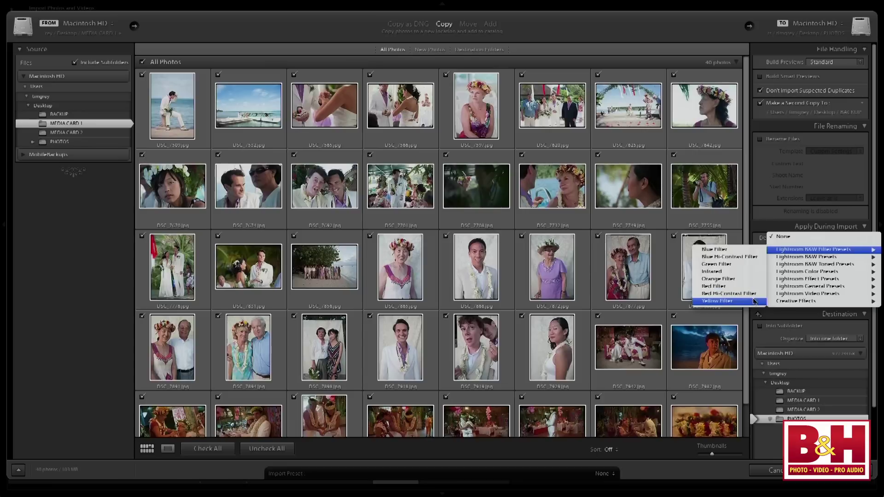
{"action": "mouse_move", "coordinate": [797, 272]}
{"action": "mouse_move", "coordinate": [799, 257]}
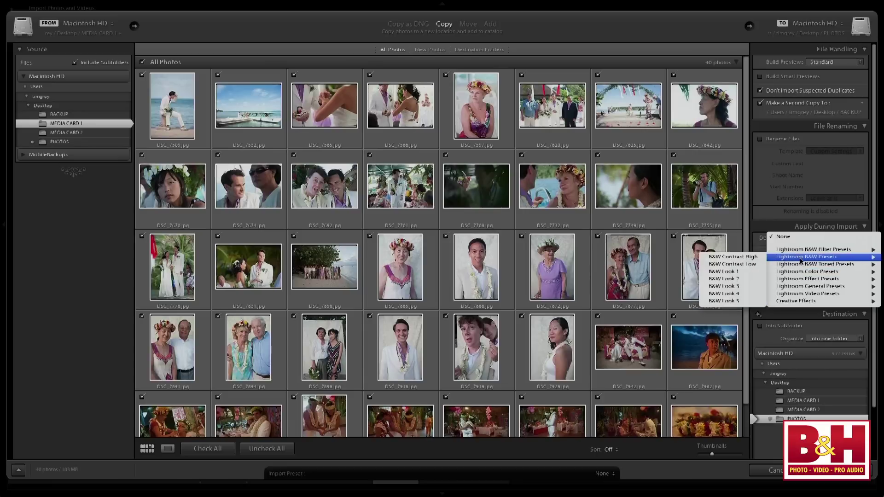
{"action": "left_click", "coordinate": [757, 266]}
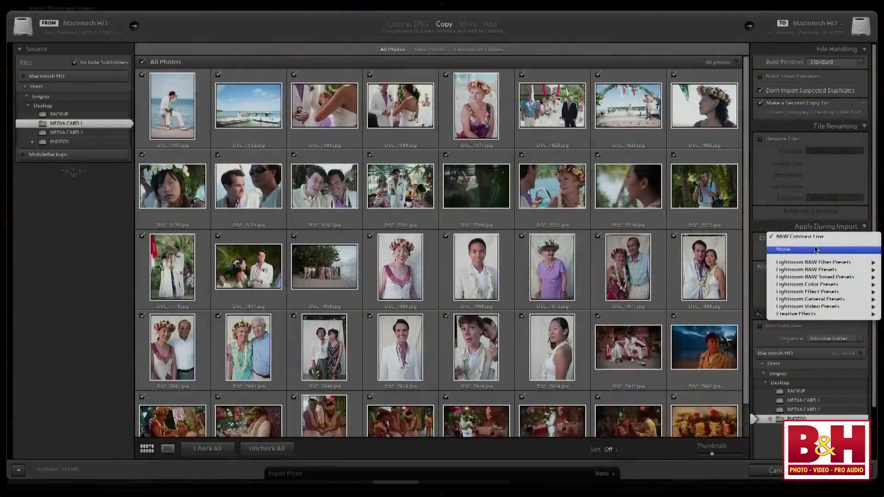
Step: Dismiss the preset menu, leaving Develop Settings at None
{"action": "left_click", "coordinate": [812, 249]}
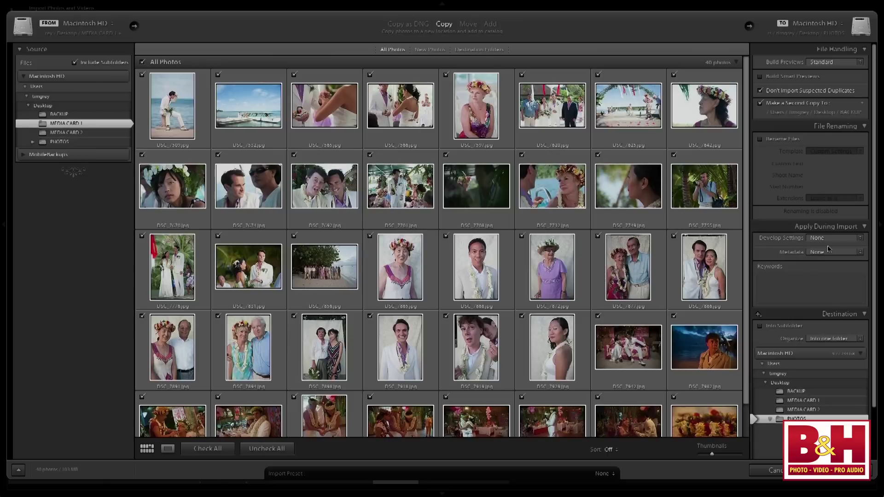
Step: Open Edit Metadata Presets and load the saved copyright and creator preset to review it
{"action": "left_click", "coordinate": [844, 253]}
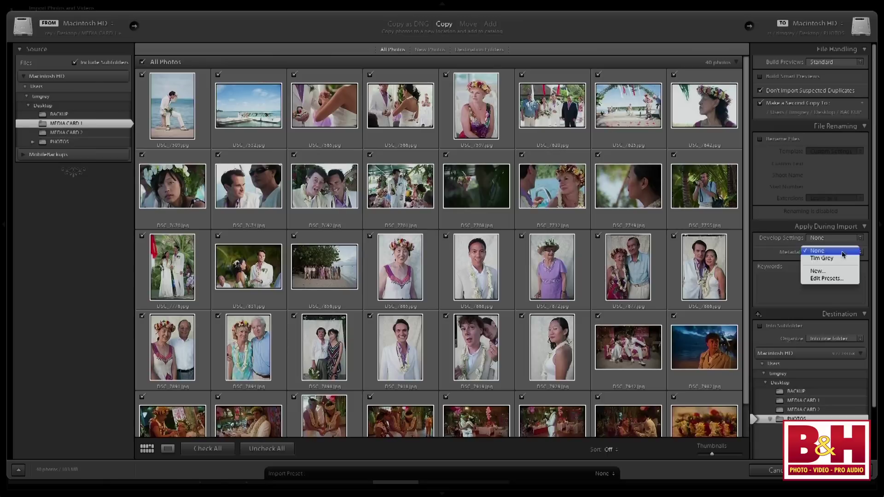
{"action": "left_click", "coordinate": [841, 279]}
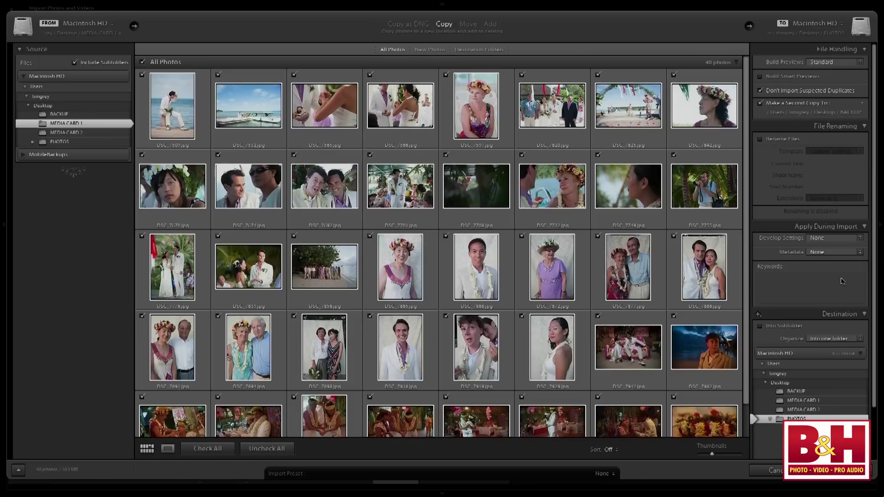
{"action": "left_click", "coordinate": [479, 74]}
{"action": "left_click", "coordinate": [473, 87]}
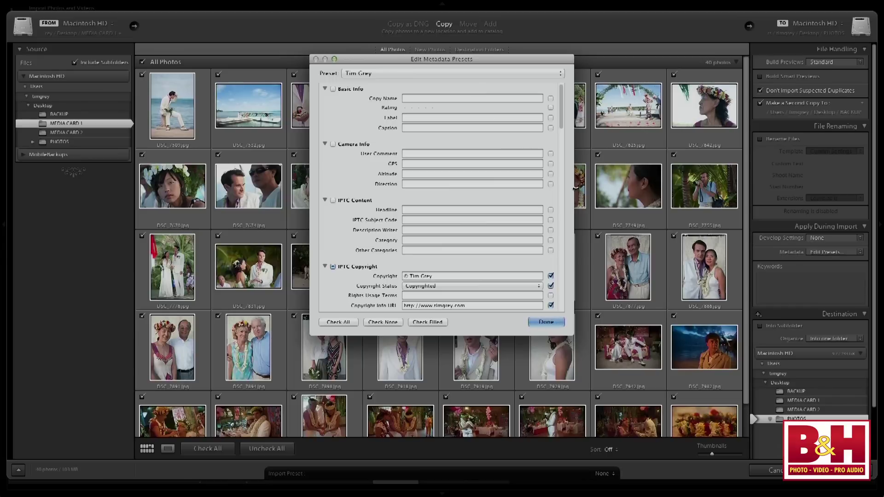
{"action": "scroll", "coordinate": [489, 176], "scroll_direction": "down", "scroll_amount": 4}
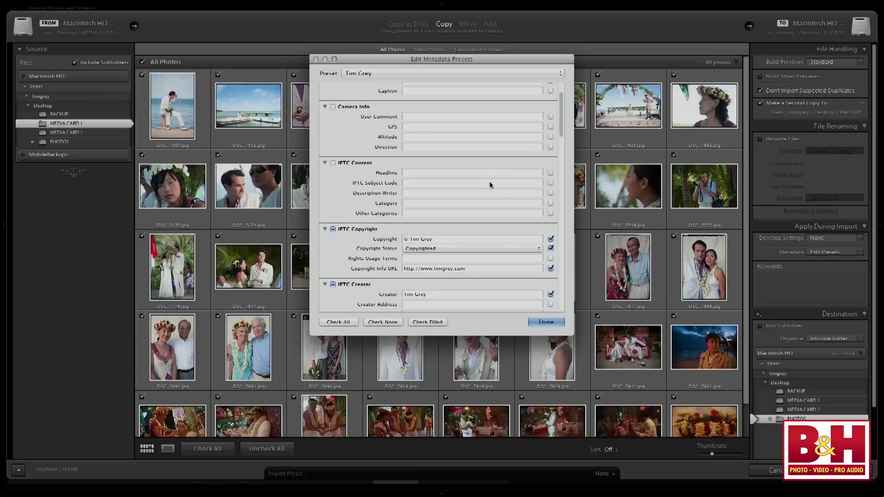
{"action": "scroll", "coordinate": [495, 189], "scroll_direction": "down", "scroll_amount": 5}
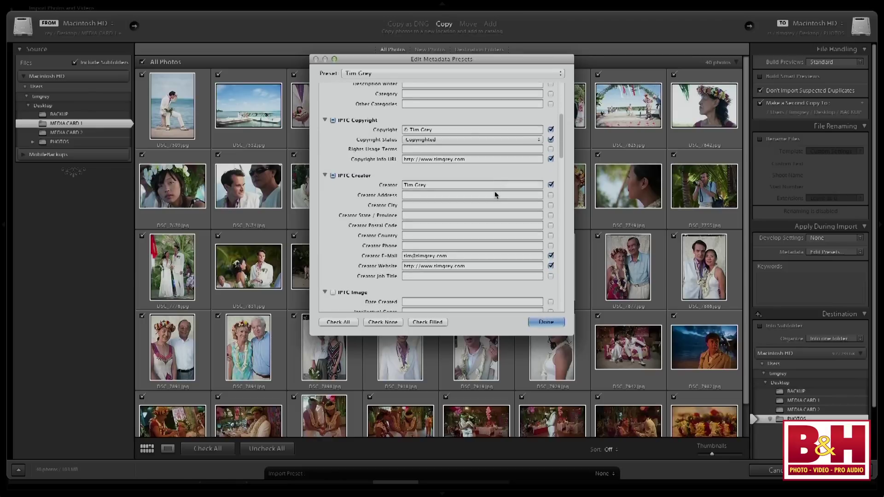
{"action": "scroll", "coordinate": [501, 193], "scroll_direction": "down", "scroll_amount": 5}
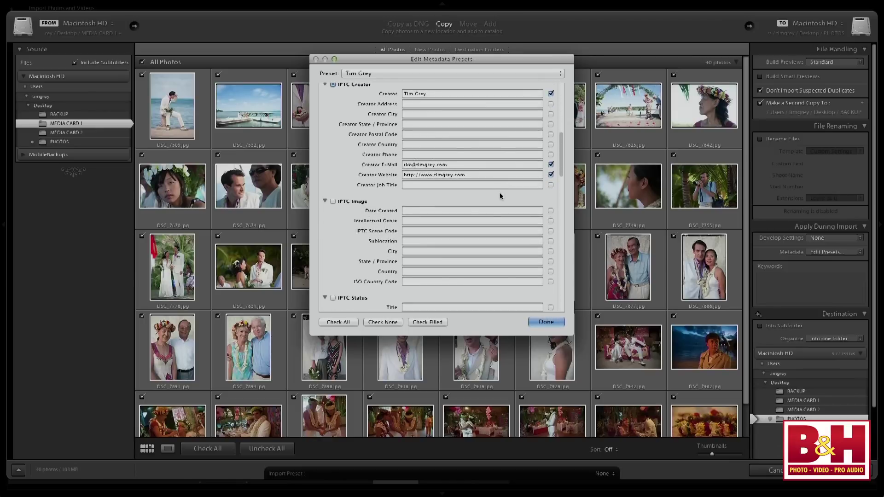
{"action": "scroll", "coordinate": [513, 196], "scroll_direction": "up", "scroll_amount": 1}
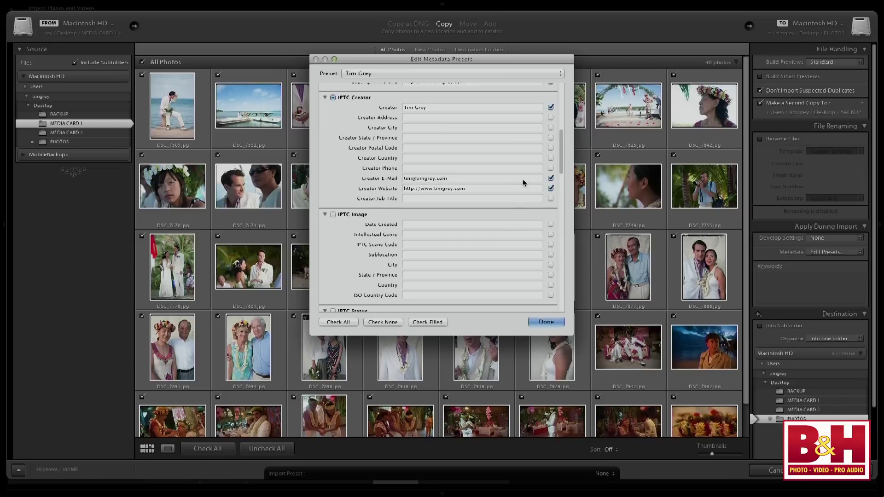
{"action": "scroll", "coordinate": [523, 179], "scroll_direction": "up", "scroll_amount": 5}
{"action": "scroll", "coordinate": [521, 183], "scroll_direction": "up", "scroll_amount": 1}
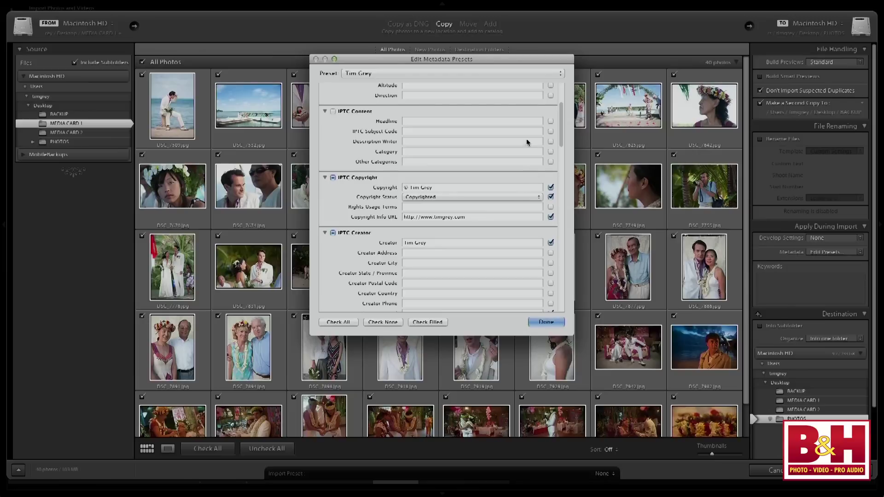
Step: Review the copyright preset unchanged and click Done so it applies during import
{"action": "scroll", "coordinate": [526, 139], "scroll_direction": "up", "scroll_amount": 5}
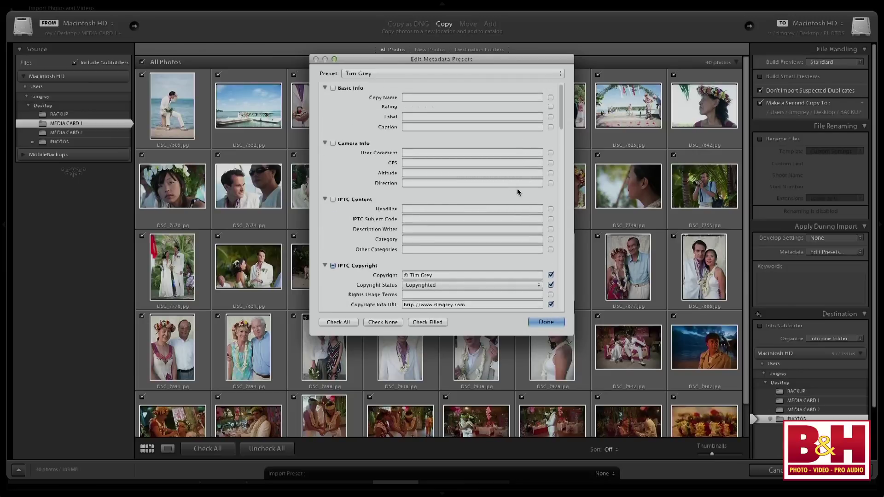
{"action": "scroll", "coordinate": [518, 189], "scroll_direction": "down", "scroll_amount": 6}
{"action": "scroll", "coordinate": [510, 223], "scroll_direction": "down", "scroll_amount": 2}
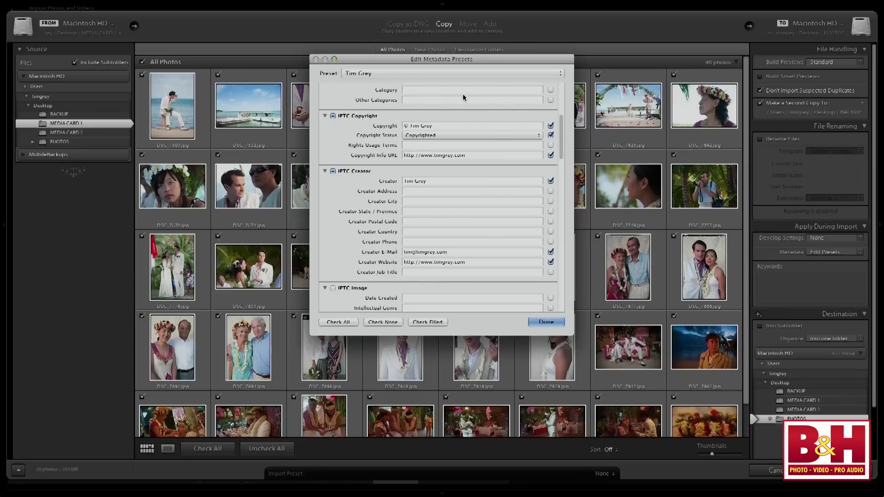
{"action": "scroll", "coordinate": [463, 94], "scroll_direction": "up", "scroll_amount": 5}
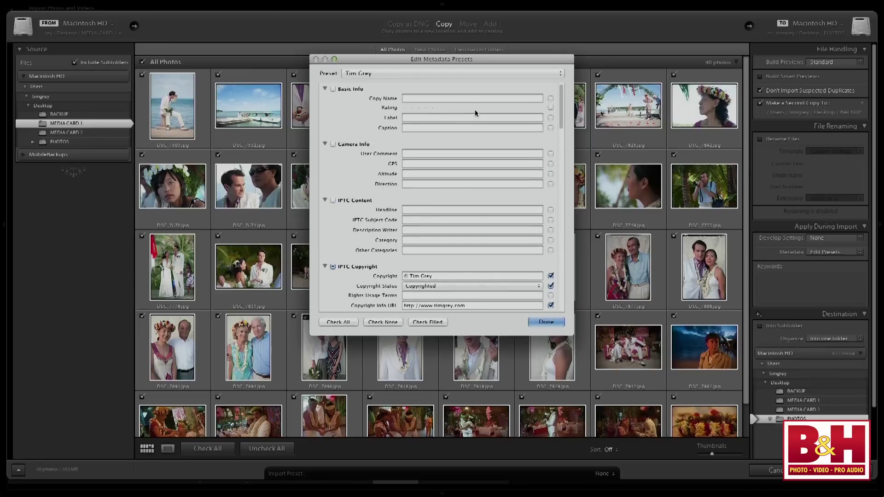
{"action": "left_click", "coordinate": [465, 73]}
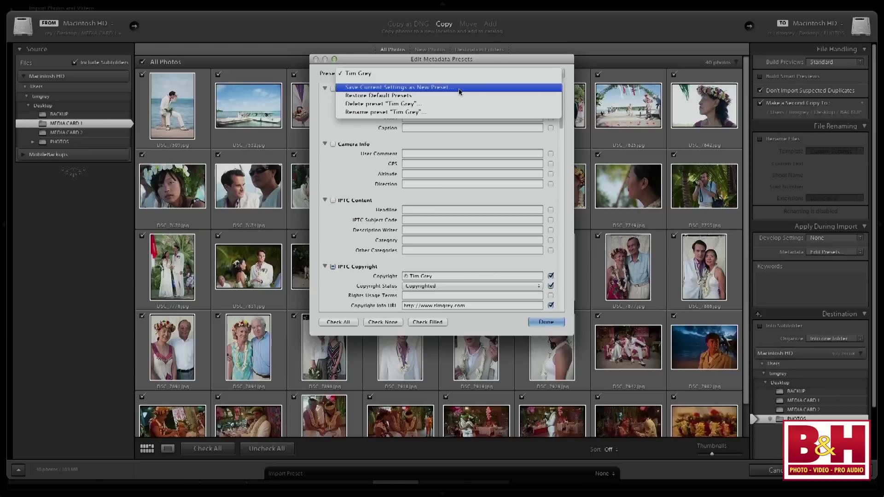
{"action": "left_click", "coordinate": [459, 65]}
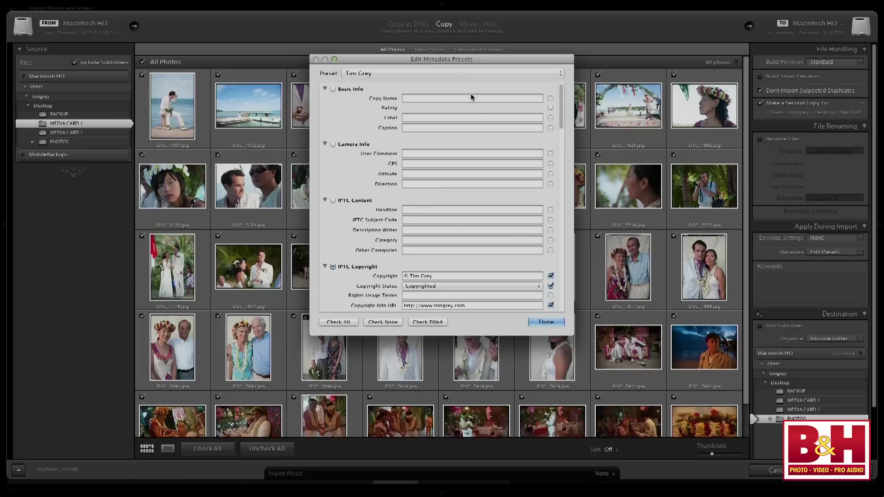
{"action": "left_click", "coordinate": [556, 323]}
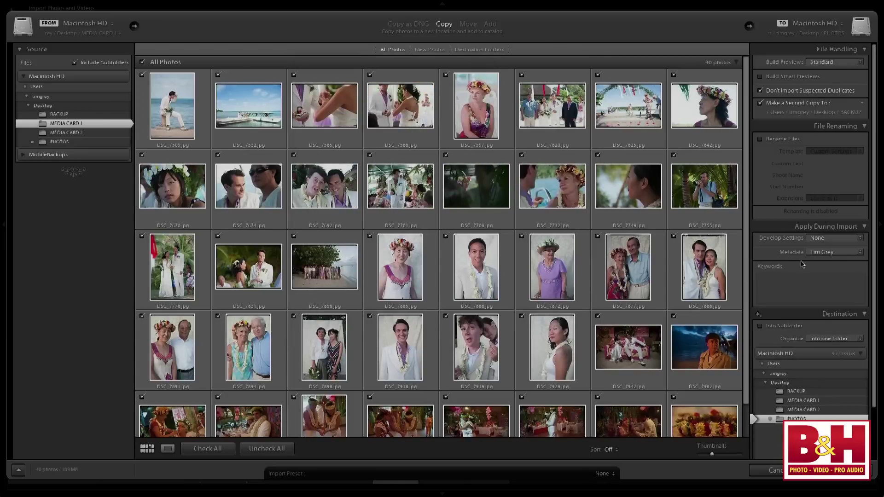
{"action": "left_click", "coordinate": [828, 297]}
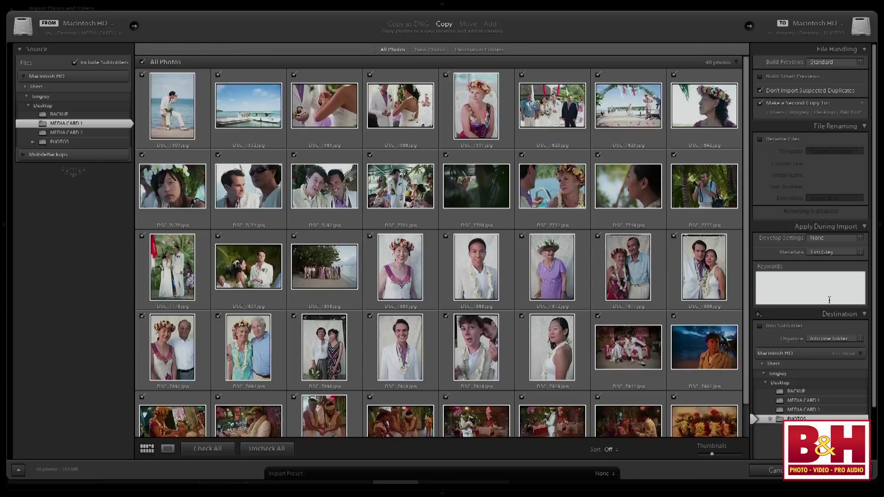
{"action": "left_click", "coordinate": [829, 300]}
{"action": "left_click", "coordinate": [831, 303]}
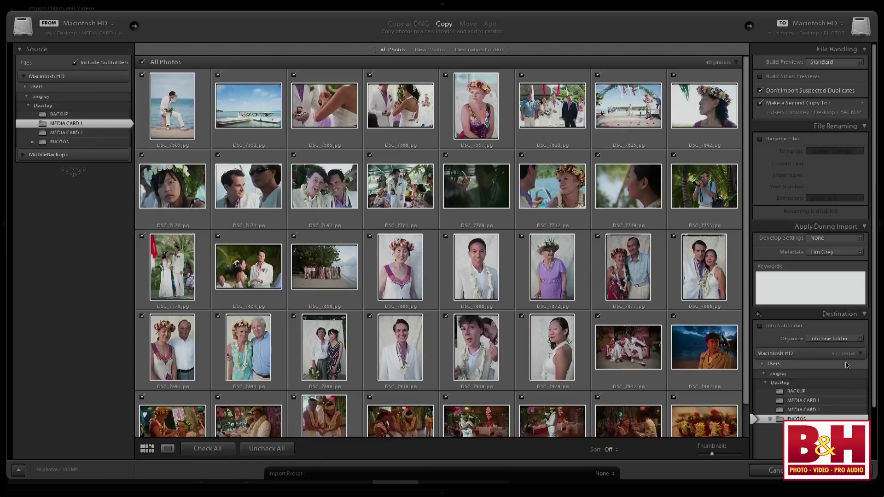
{"action": "scroll", "coordinate": [847, 359], "scroll_direction": "down", "scroll_amount": 2}
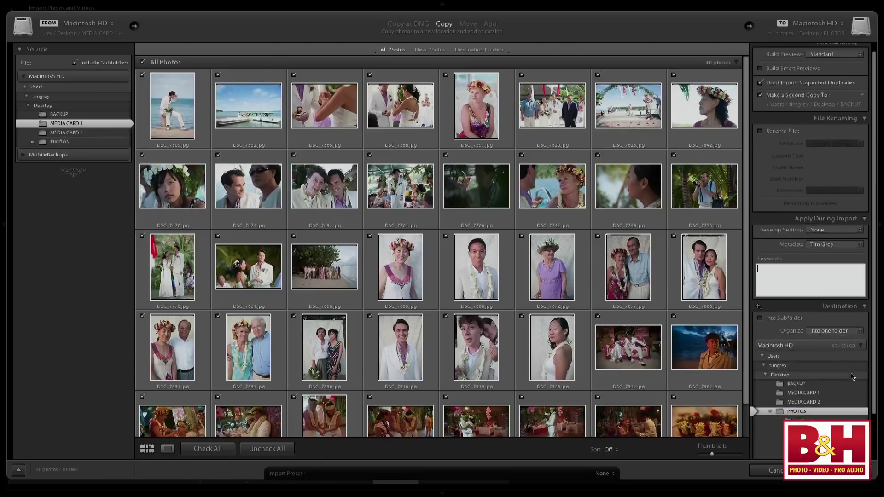
Step: Reveal the PHOTOS destination folder and switch on Into Subfolder
{"action": "scroll", "coordinate": [845, 367], "scroll_direction": "down", "scroll_amount": 1}
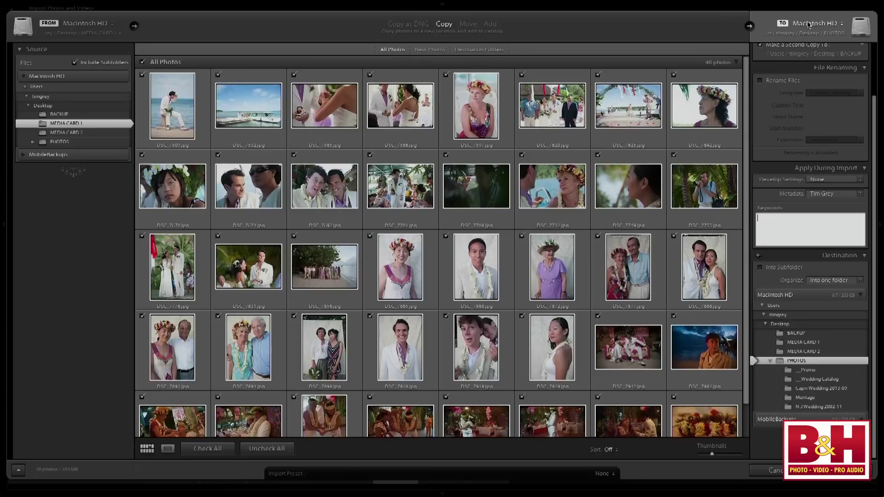
{"action": "left_click", "coordinate": [777, 269]}
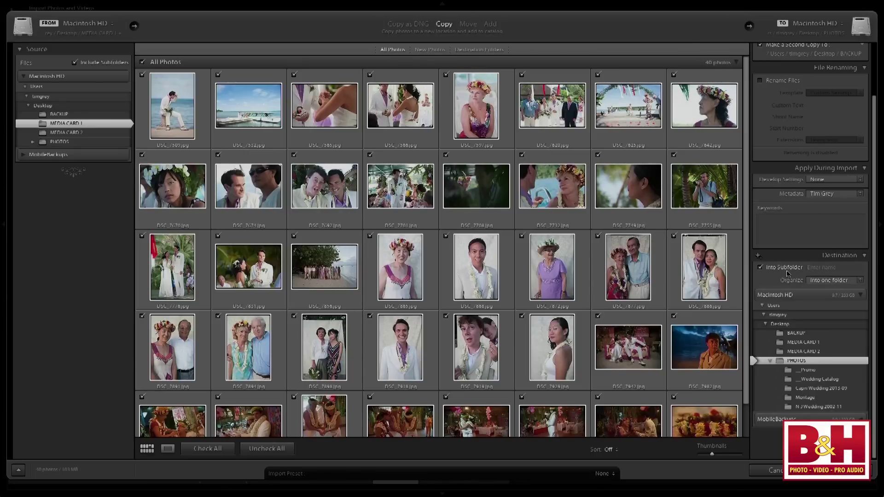
Step: Name the new subfolder inside PHOTOS 'Island Wedding'
{"action": "left_click", "coordinate": [843, 268]}
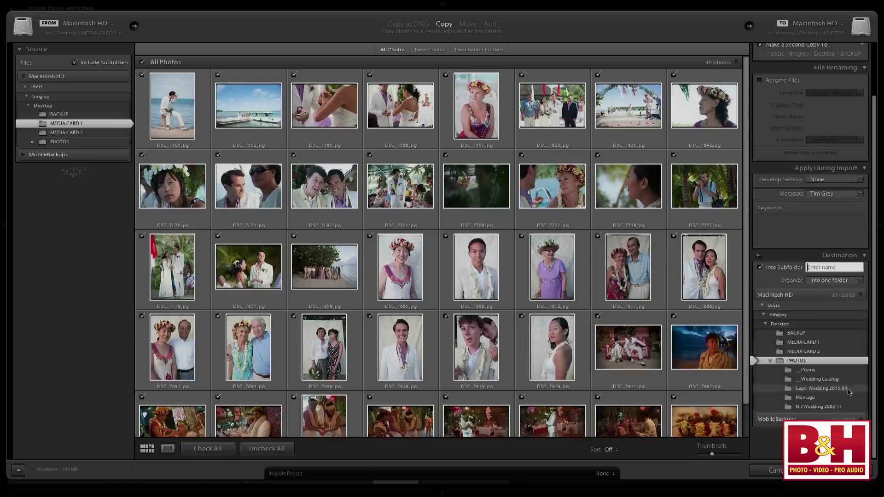
{"action": "type", "text": "Island Wedding"}
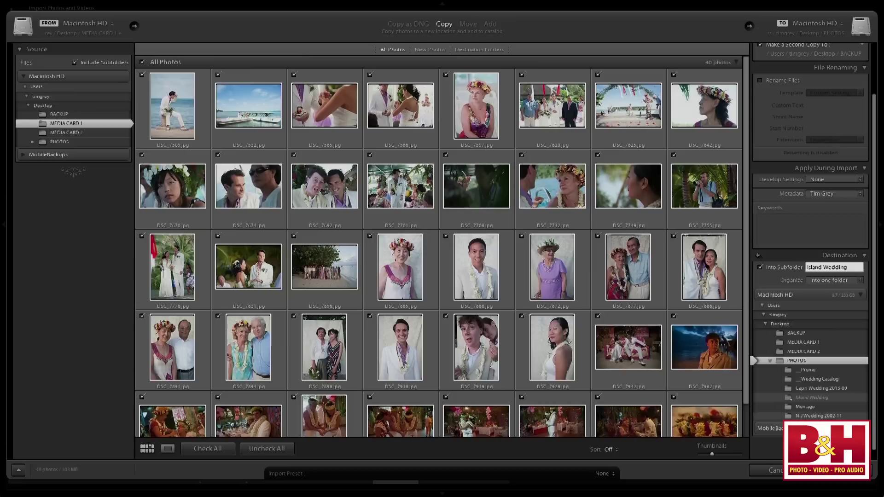
Step: Extend the subfolder name to 'Island Wedding 2014-03', fixing the stray spacing, and confirm it
{"action": "type", "text": "2014"}
{"action": "key", "text": "Left"}
{"action": "key", "text": "BackSpace"}
{"action": "key", "text": "Left"}
{"action": "key", "text": "super+BackSpace"}
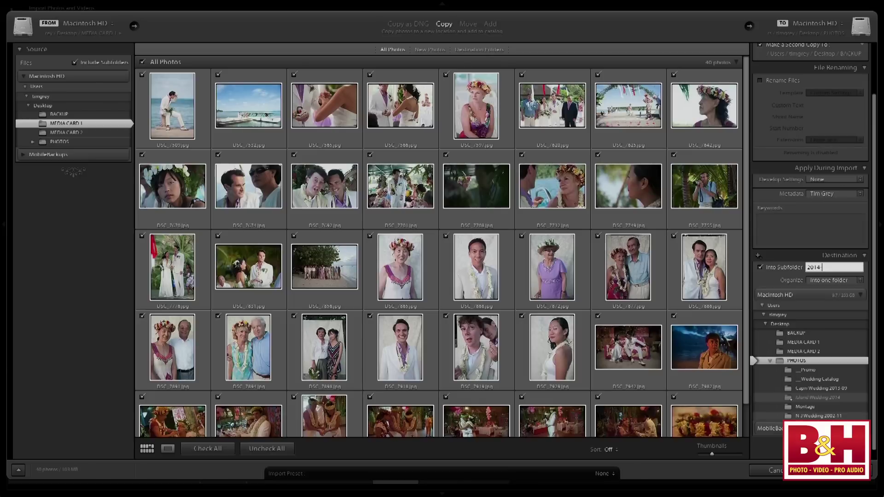
{"action": "type", "text": "03"}
{"action": "left_click", "coordinate": [811, 229]}
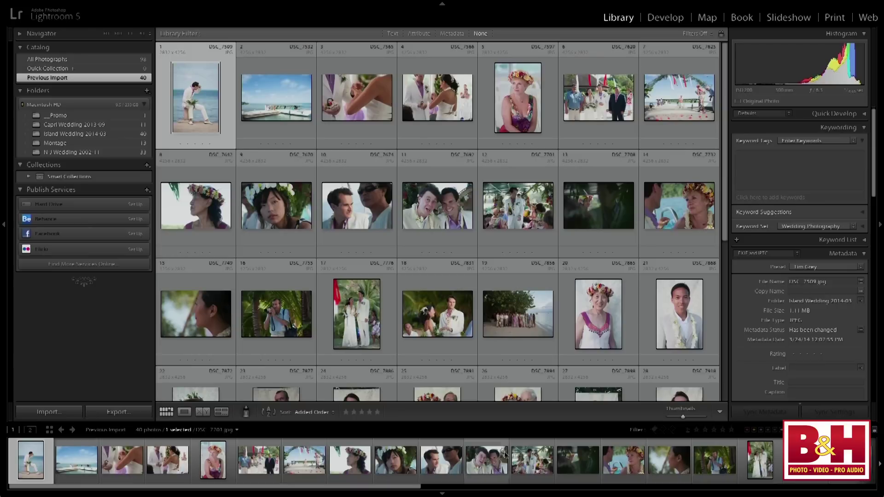
Step: Start a new import with MEDIA CARD 2 as the source and scroll to the destination settings
{"action": "left_click", "coordinate": [46, 412]}
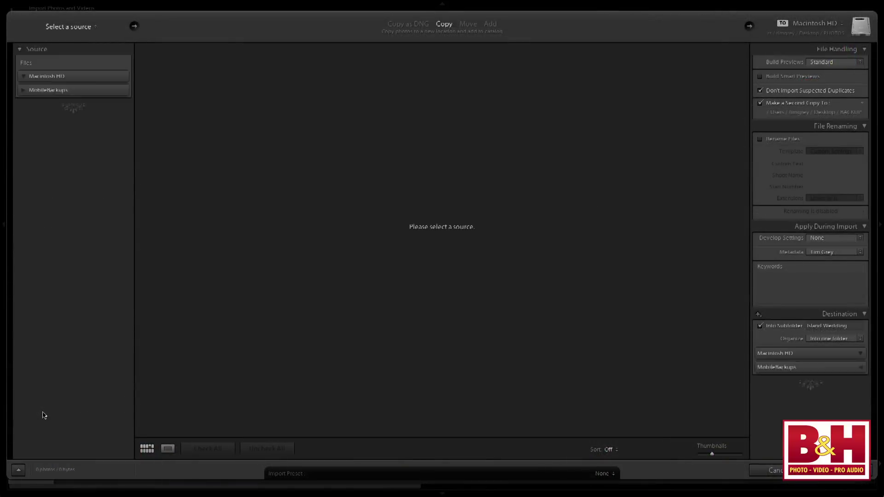
{"action": "left_click", "coordinate": [51, 133]}
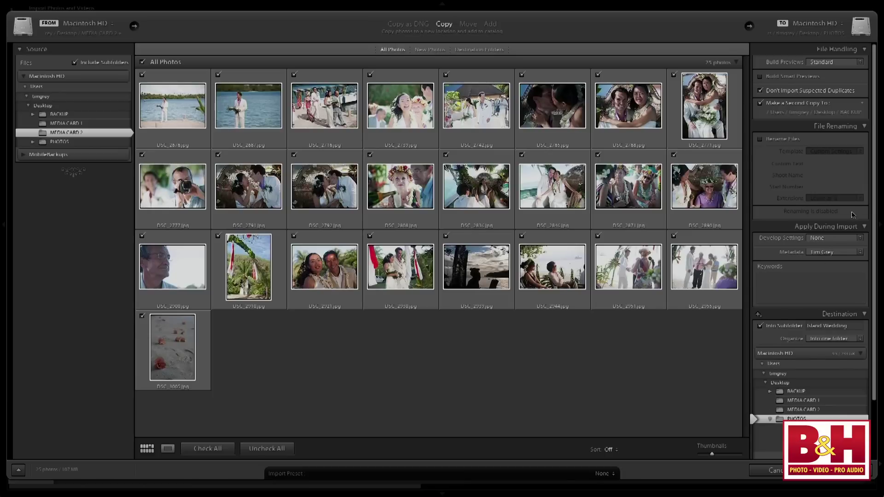
{"action": "scroll", "coordinate": [787, 380], "scroll_direction": "down", "scroll_amount": 1}
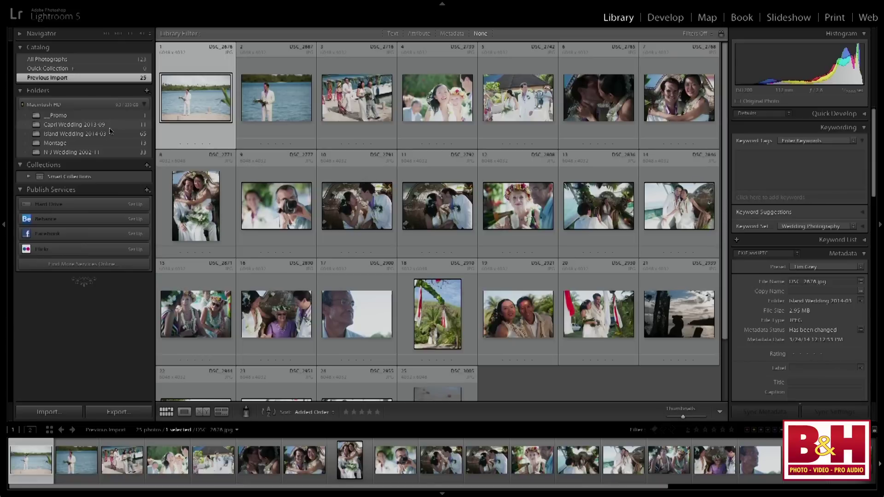
Step: Select the Island Wedding 2014-03 folder to show all its photos
{"action": "left_click", "coordinate": [76, 134]}
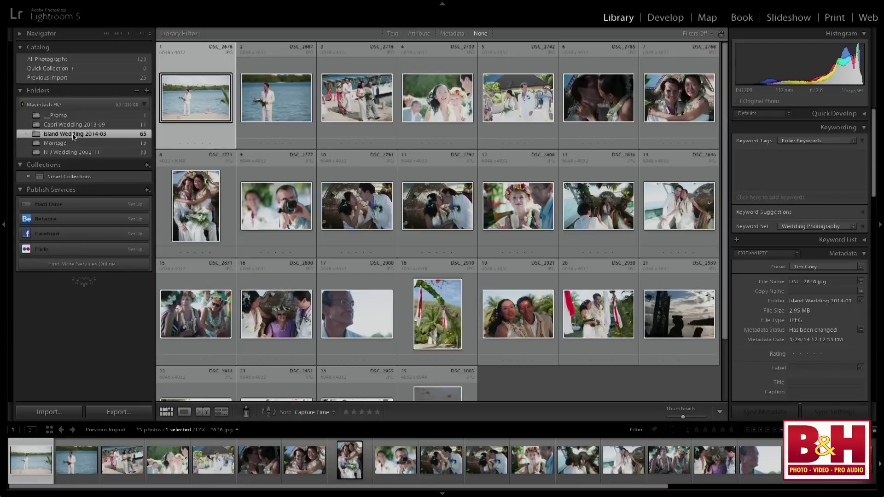
Step: Sort the 65 Island Wedding 2014-03 photos by File Name
{"action": "scroll", "coordinate": [366, 149], "scroll_direction": "down", "scroll_amount": 10}
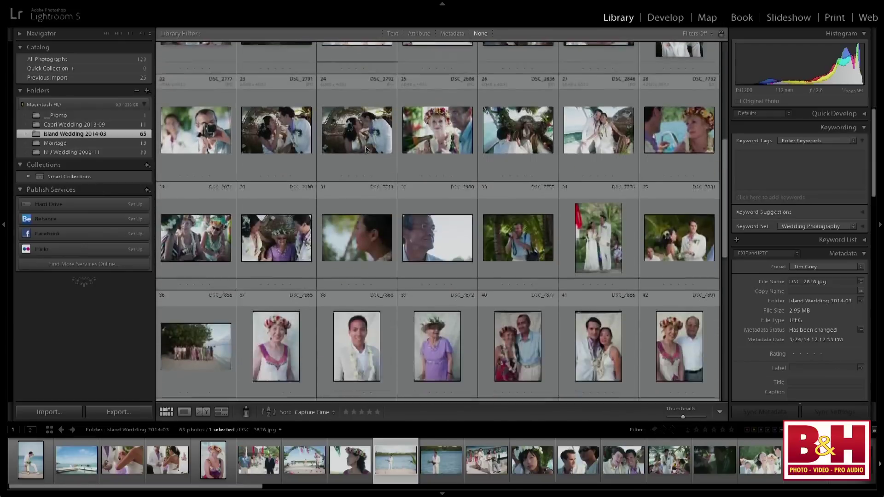
{"action": "scroll", "coordinate": [366, 150], "scroll_direction": "up", "scroll_amount": 10}
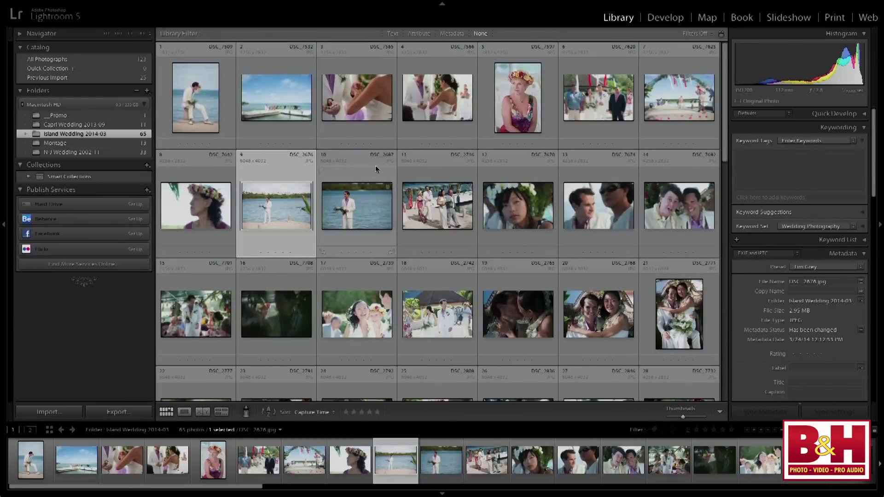
{"action": "left_click", "coordinate": [324, 413]}
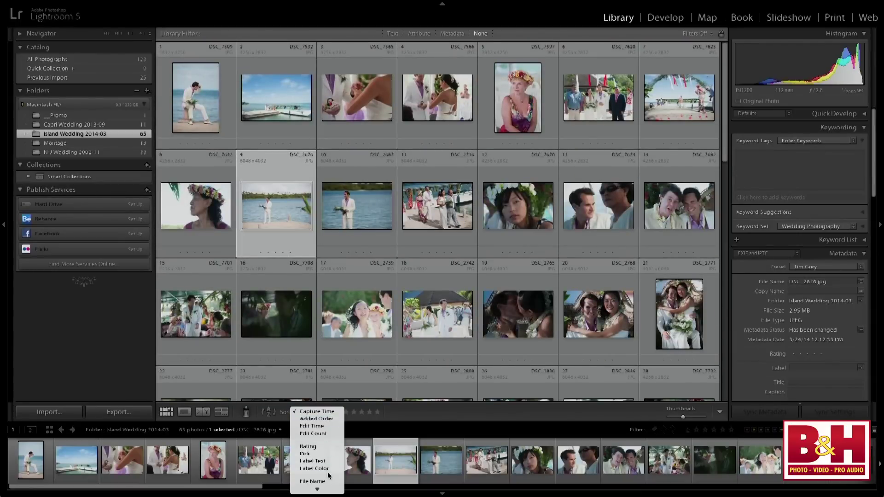
{"action": "left_click", "coordinate": [314, 482]}
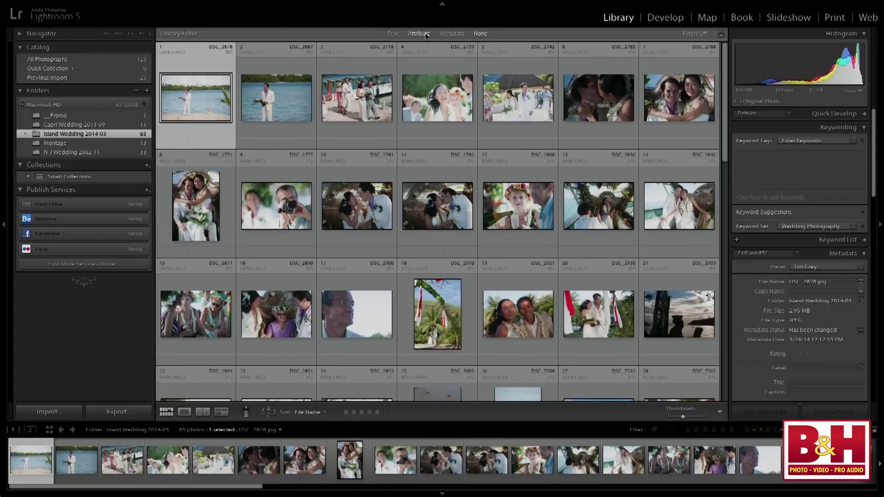
Step: Filter the grid to NIKON D3 in the Metadata filter and label all 40 photos red
{"action": "left_click", "coordinate": [452, 34]}
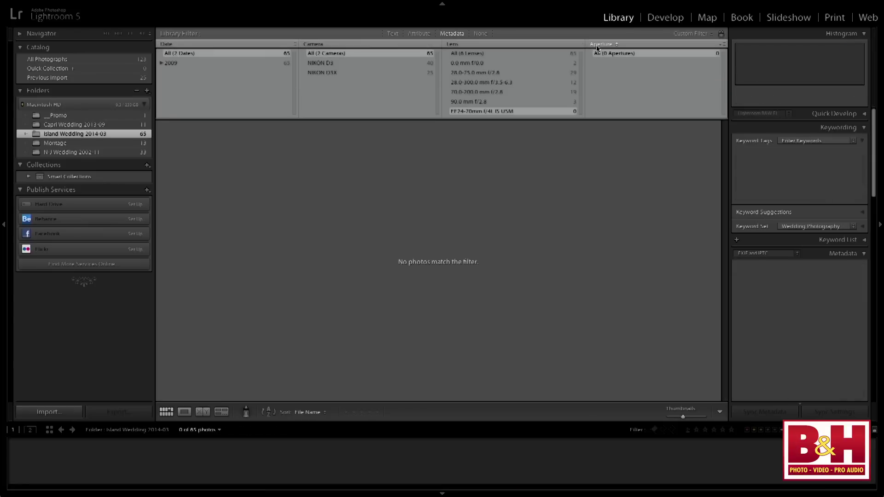
{"action": "left_click", "coordinate": [339, 64]}
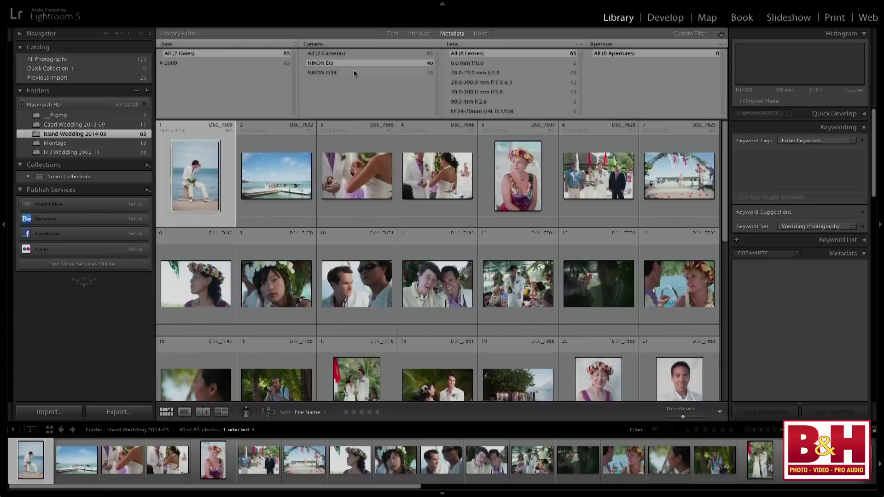
{"action": "key", "text": "super+a"}
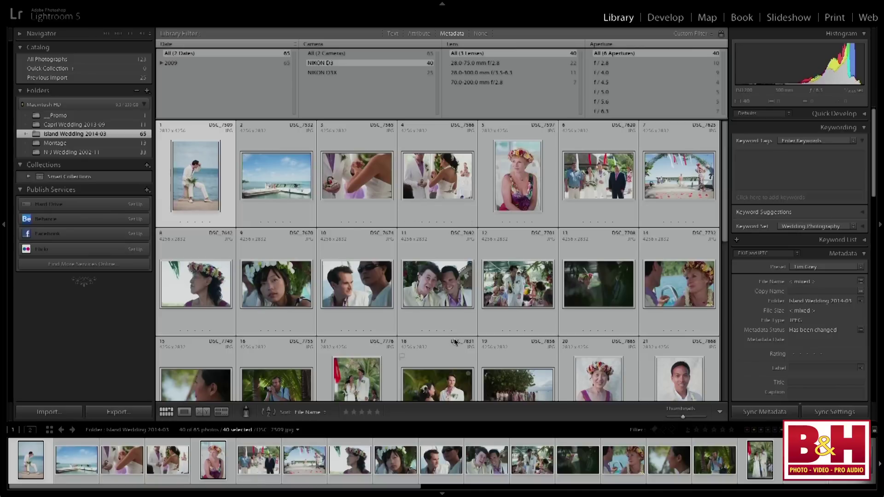
{"action": "key", "text": "6"}
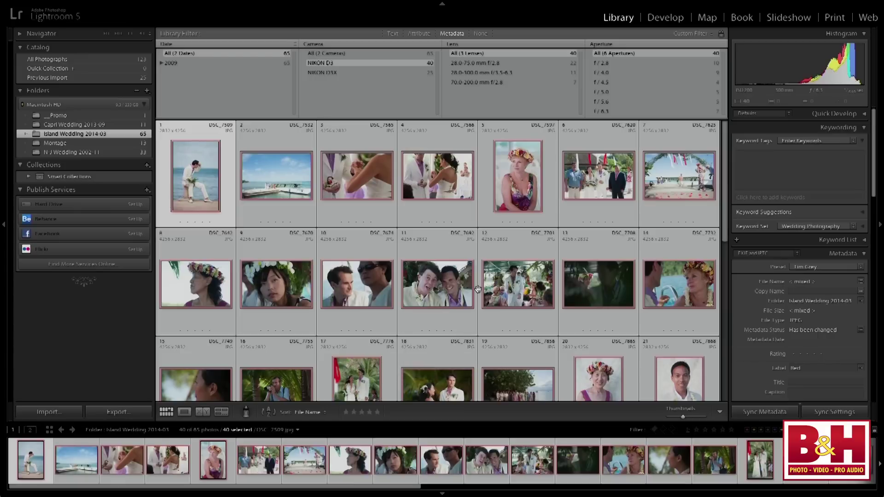
Step: Label the 25 NIKON D3X photos yellow, then show All (2 Cameras) again
{"action": "left_click", "coordinate": [321, 73]}
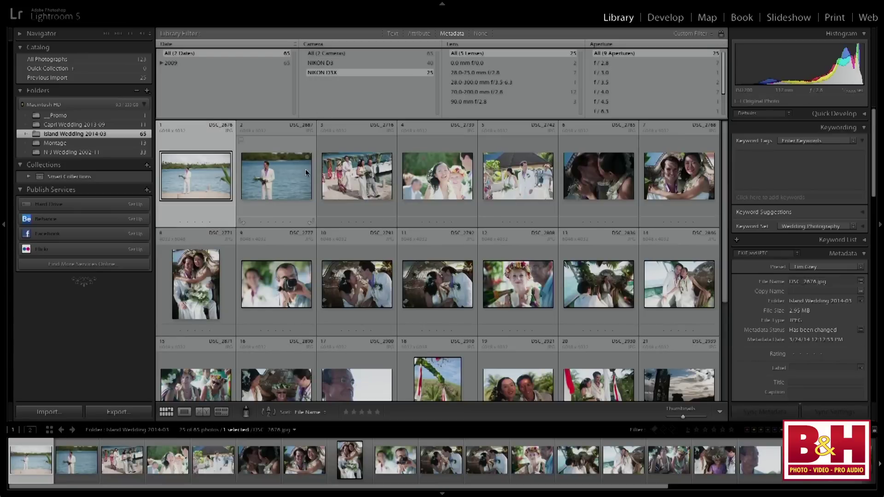
{"action": "key", "text": "7"}
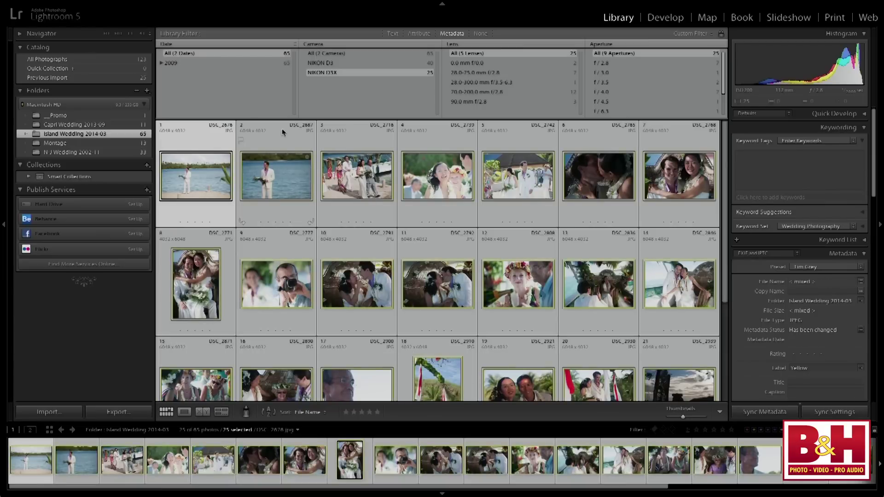
{"action": "left_click", "coordinate": [327, 55]}
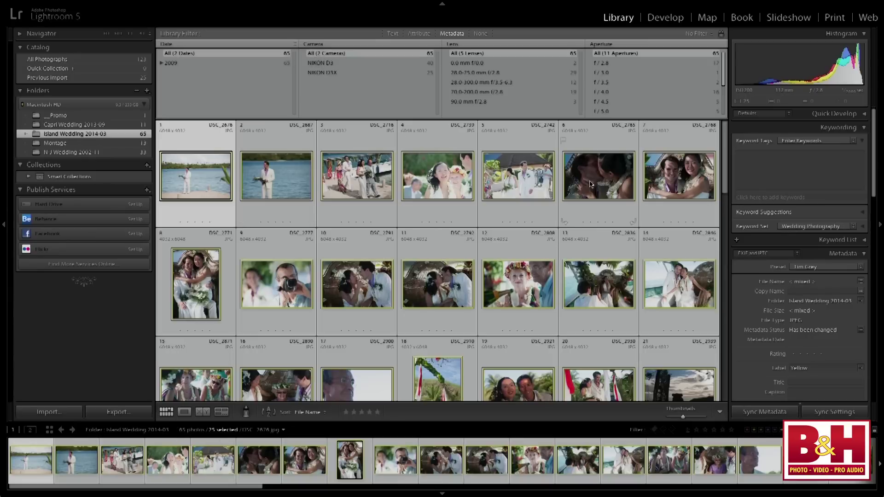
Step: Turn the library filter off and browse all 65 labelled photos, keeping File Name sort
{"action": "left_click", "coordinate": [479, 34]}
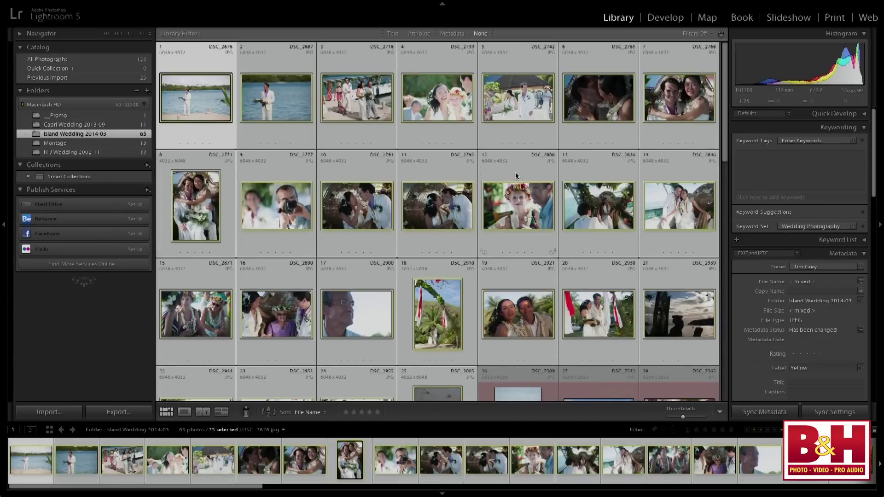
{"action": "left_click", "coordinate": [511, 391]}
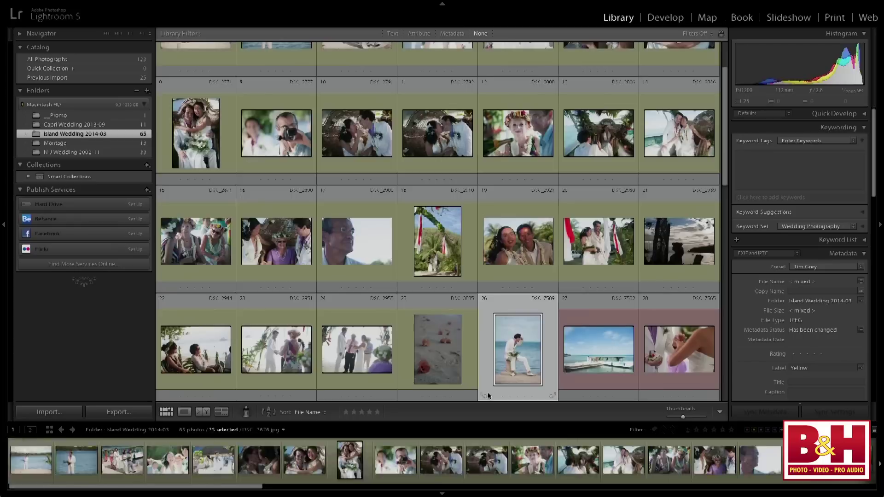
{"action": "left_click", "coordinate": [317, 413]}
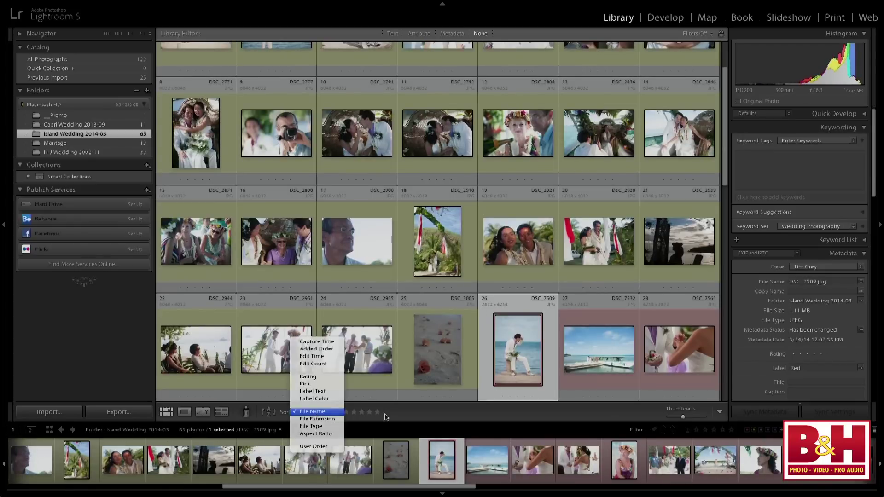
{"action": "left_click", "coordinate": [318, 414]}
{"action": "scroll", "coordinate": [619, 210], "scroll_direction": "up", "scroll_amount": 3}
{"action": "scroll", "coordinate": [619, 210], "scroll_direction": "down", "scroll_amount": 6}
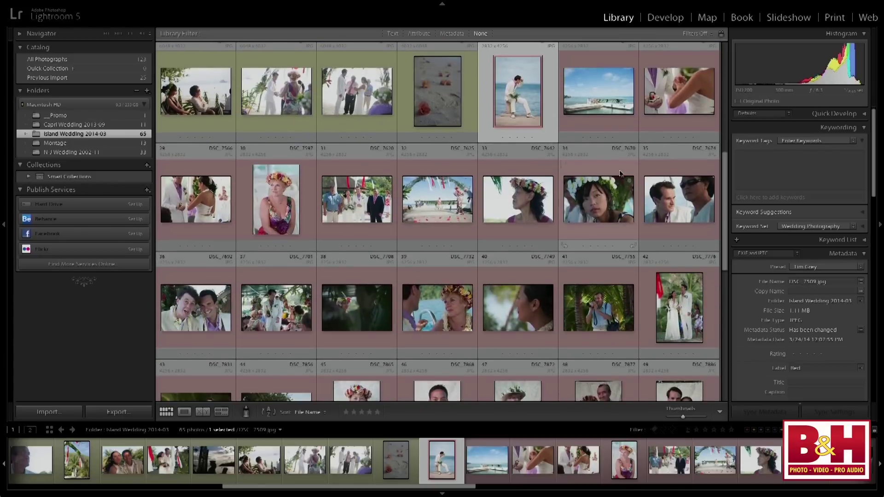
{"action": "scroll", "coordinate": [623, 176], "scroll_direction": "down", "scroll_amount": 7}
{"action": "scroll", "coordinate": [622, 174], "scroll_direction": "up", "scroll_amount": 15}
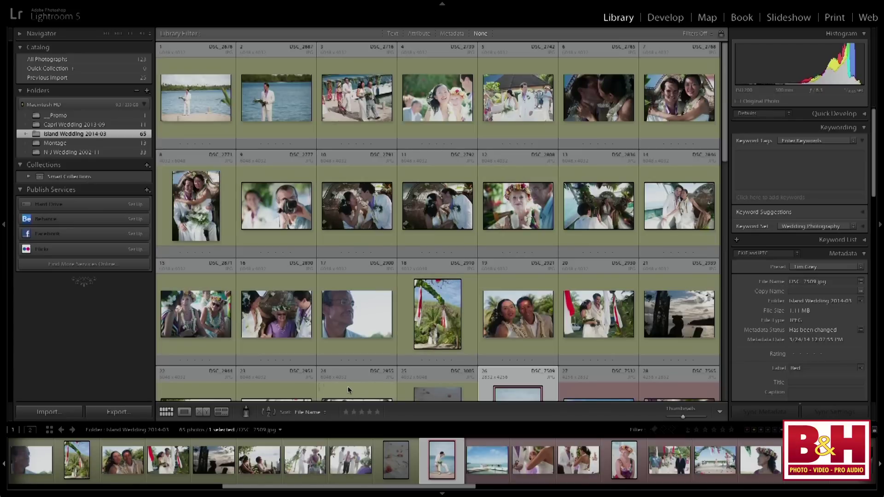
{"action": "left_click", "coordinate": [308, 412]}
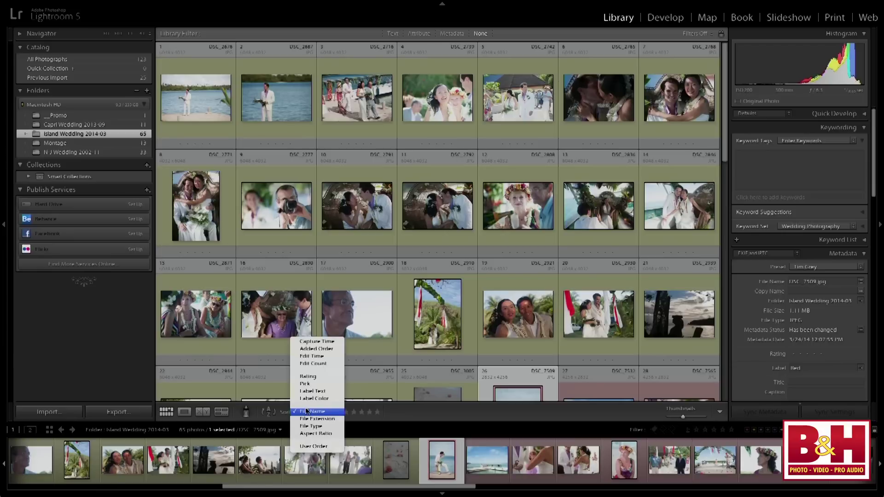
Step: Sort the grid by Capture Time and review the interleaved red and yellow photos
{"action": "left_click", "coordinate": [317, 342]}
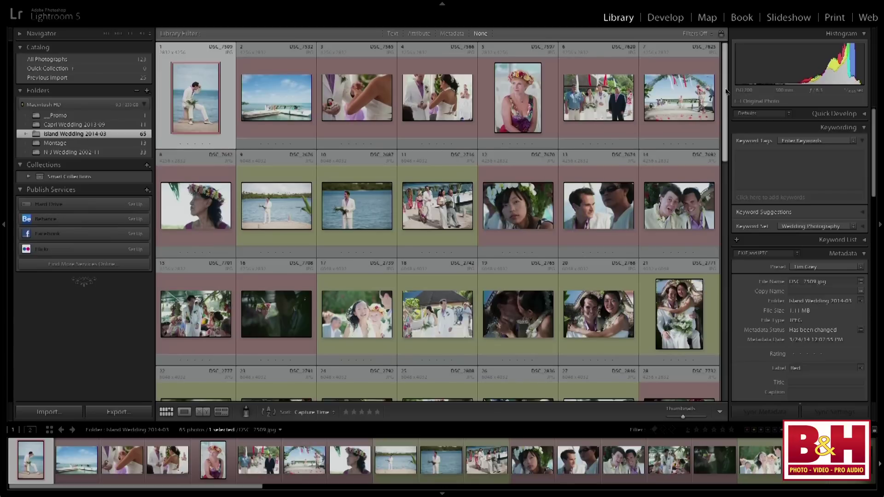
{"action": "left_click_drag", "start_coordinate": [727, 89], "coordinate": [728, 240]}
{"action": "scroll", "coordinate": [712, 286], "scroll_direction": "down", "scroll_amount": 5}
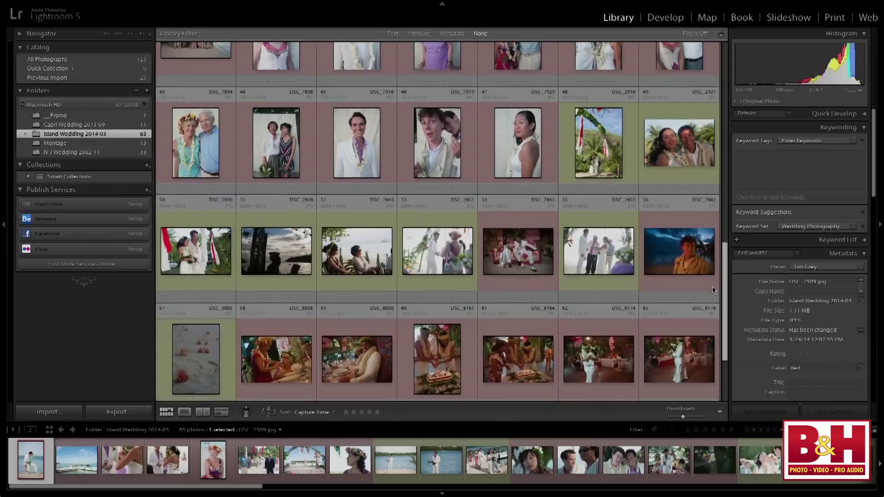
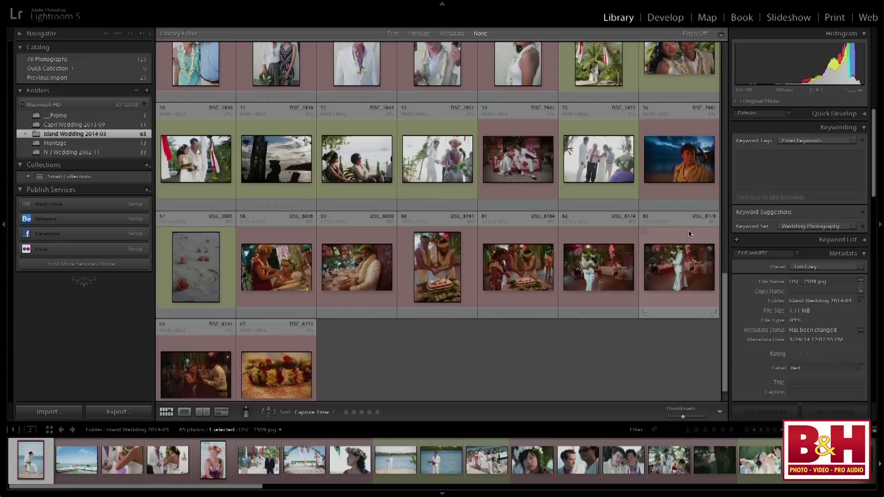
Step: Scroll the grid back to the top so photos 1–28 show
{"action": "scroll", "coordinate": [676, 236], "scroll_direction": "up", "scroll_amount": 10}
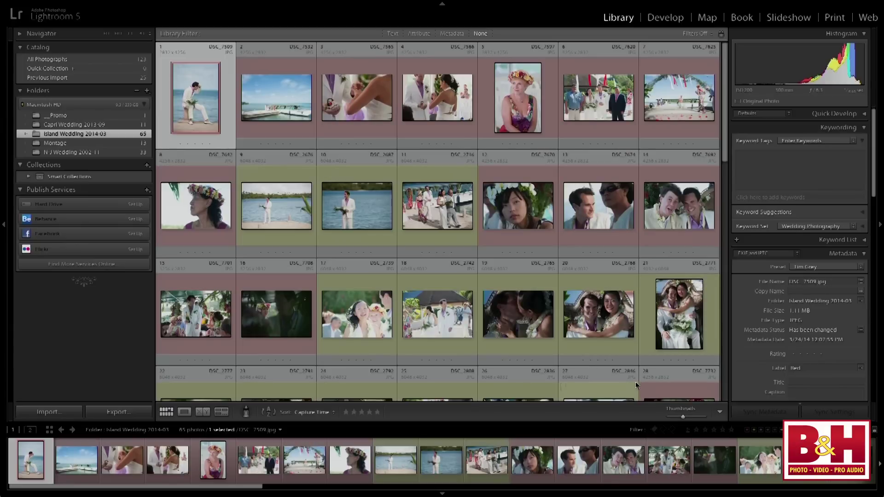
Step: Select all 65 photos, look through Filter by Kind and Filter by Rating, then start Rename Photos
{"action": "key", "text": "super+a"}
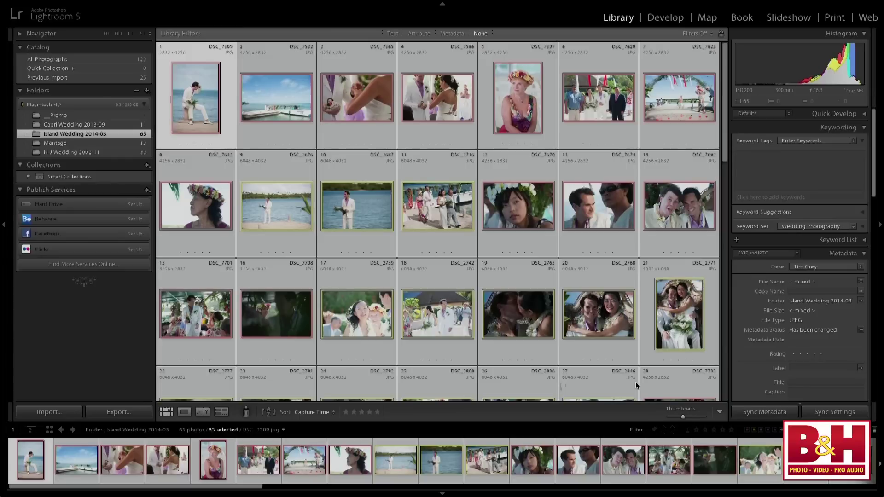
{"action": "left_click", "coordinate": [118, 4]}
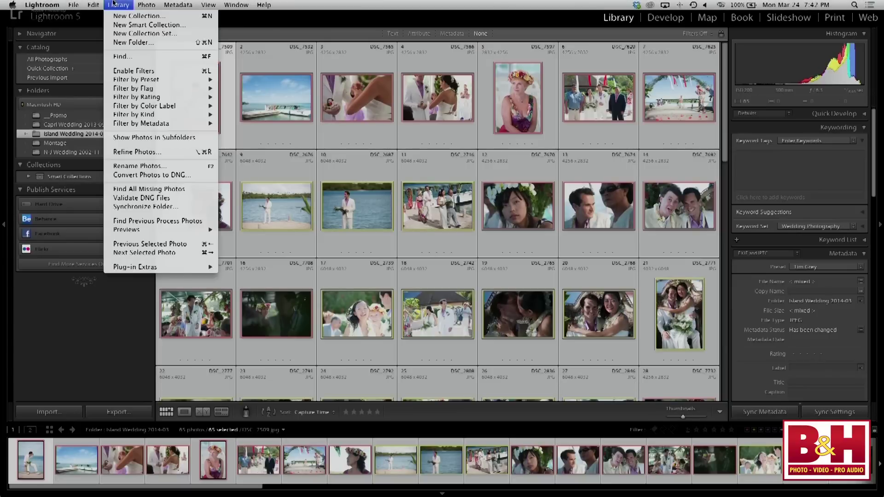
{"action": "left_click", "coordinate": [118, 5]}
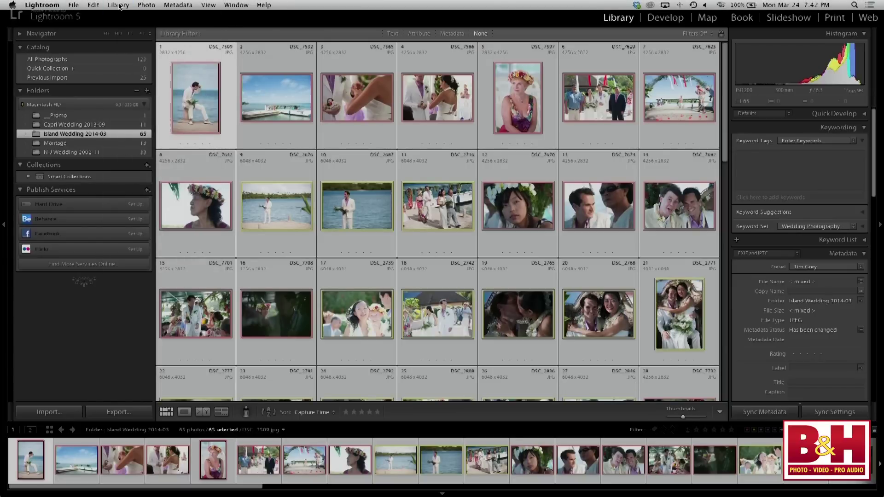
{"action": "left_click", "coordinate": [118, 5]}
{"action": "mouse_move", "coordinate": [130, 115]}
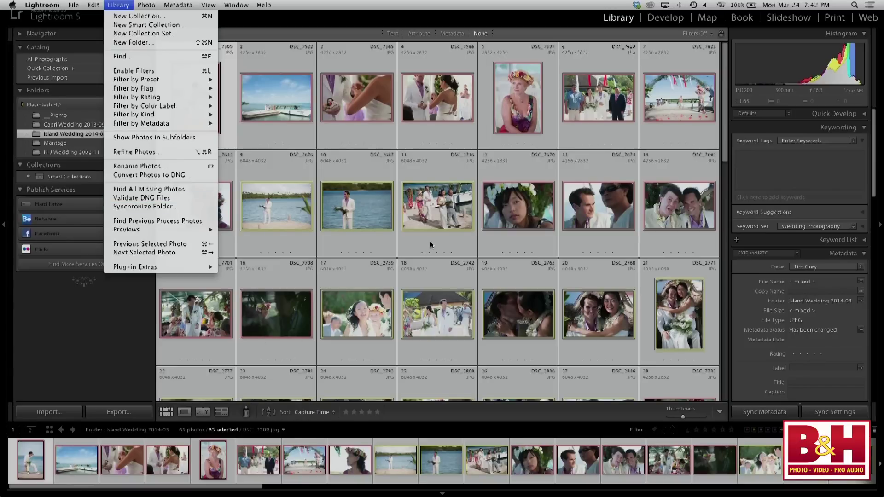
{"action": "mouse_move", "coordinate": [174, 96]}
{"action": "left_click", "coordinate": [144, 168]}
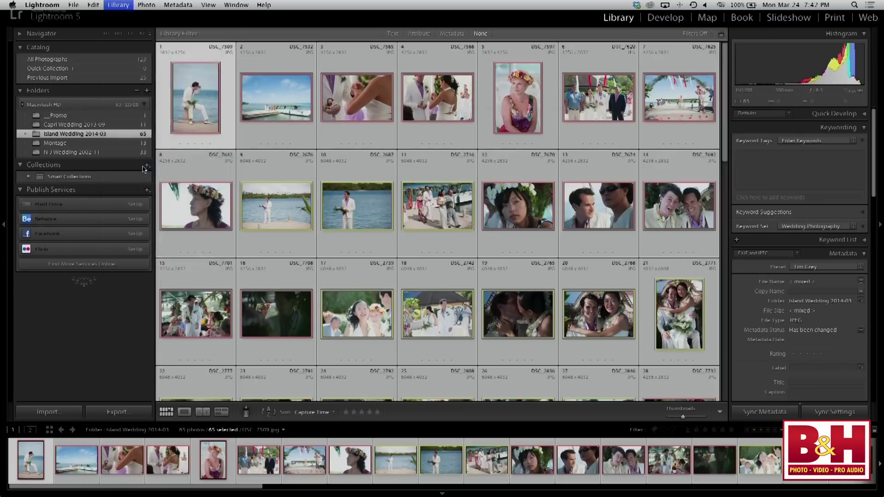
{"action": "left_click", "coordinate": [402, 139]}
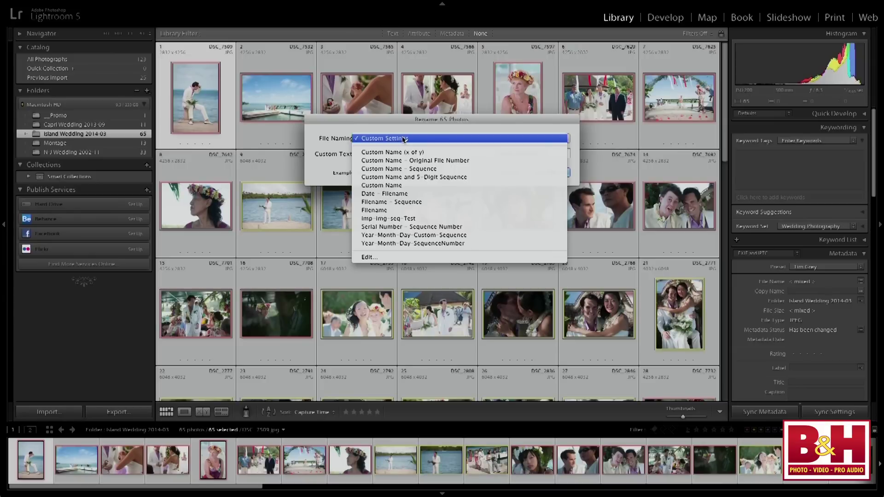
Step: Choose the Custom Name - Sequence naming preset, then go to edit the template
{"action": "left_click", "coordinate": [420, 170]}
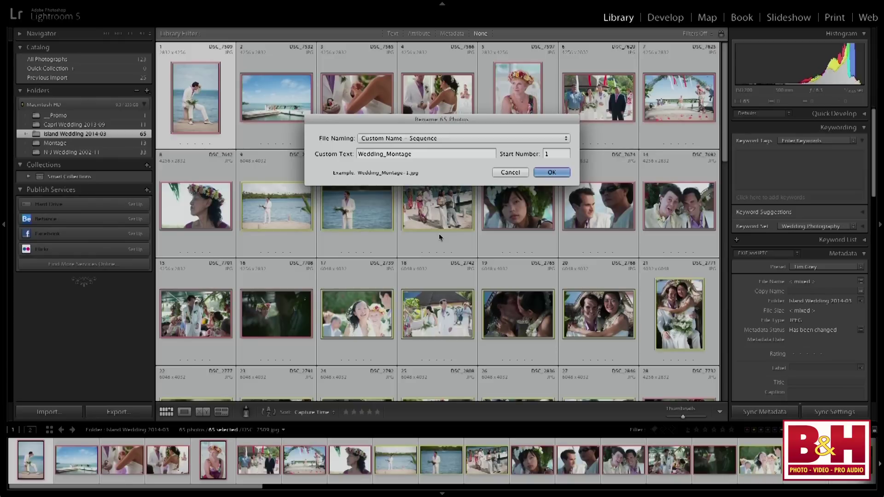
{"action": "left_click", "coordinate": [446, 136]}
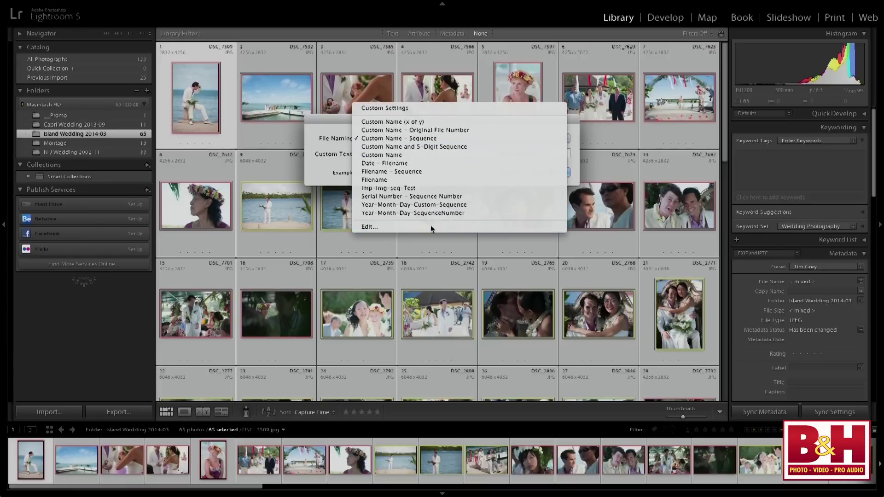
{"action": "left_click", "coordinate": [443, 228]}
Step: Apply the Custom Name and 5 Digit Sequence template, giving Wedding_Montage-00001.jpg
{"action": "left_click", "coordinate": [417, 143]}
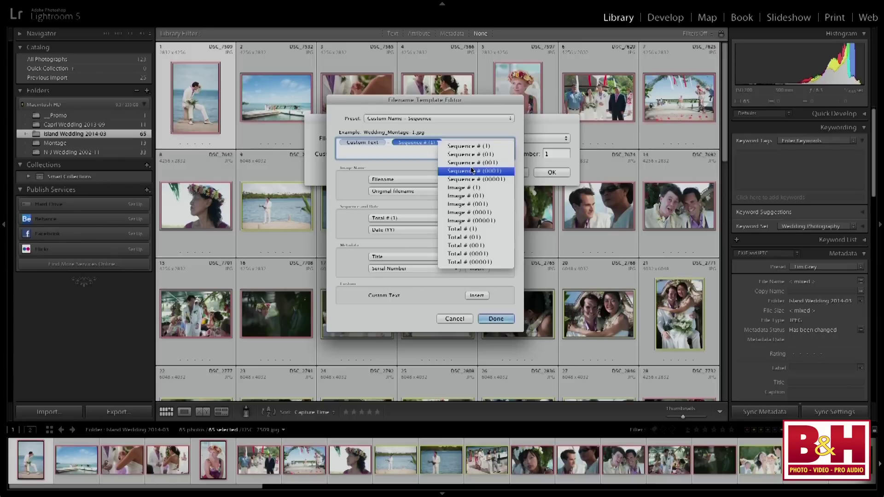
{"action": "left_click", "coordinate": [464, 130]}
{"action": "left_click", "coordinate": [450, 119]}
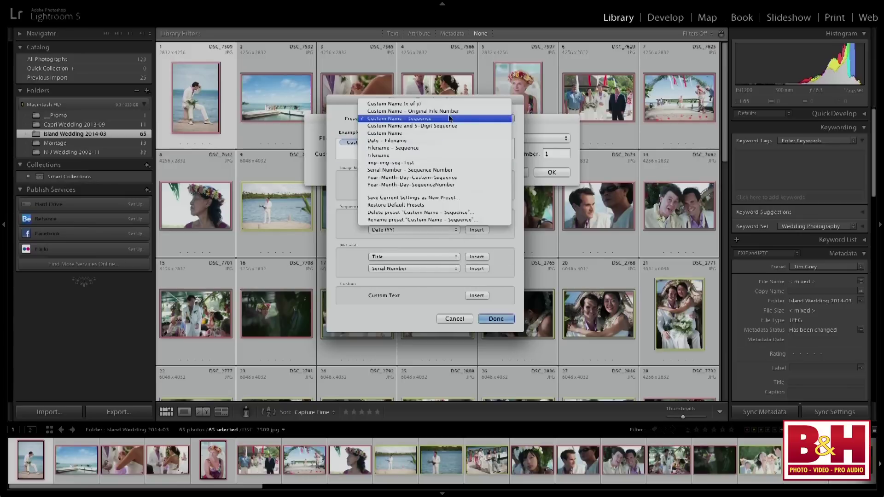
{"action": "left_click", "coordinate": [451, 126]}
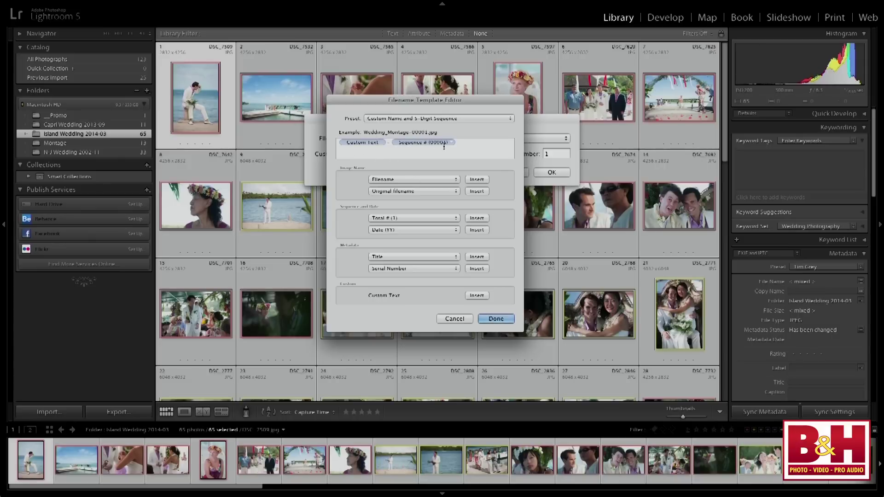
{"action": "left_click", "coordinate": [497, 318]}
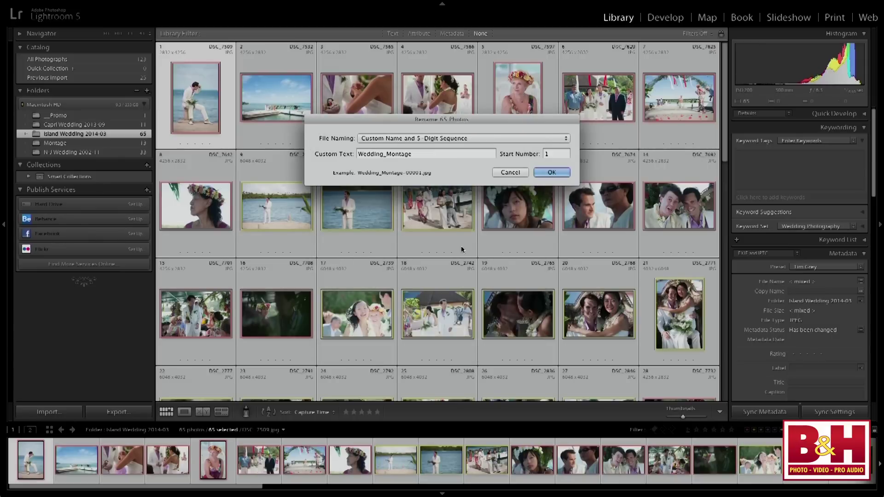
Step: Replace the custom text Wedding_Montage with Island_Wedding and rename all 65 photos
{"action": "double_click", "coordinate": [437, 154]}
{"action": "key", "text": "BackSpace"}
{"action": "type", "text": "Island_Wedding"}
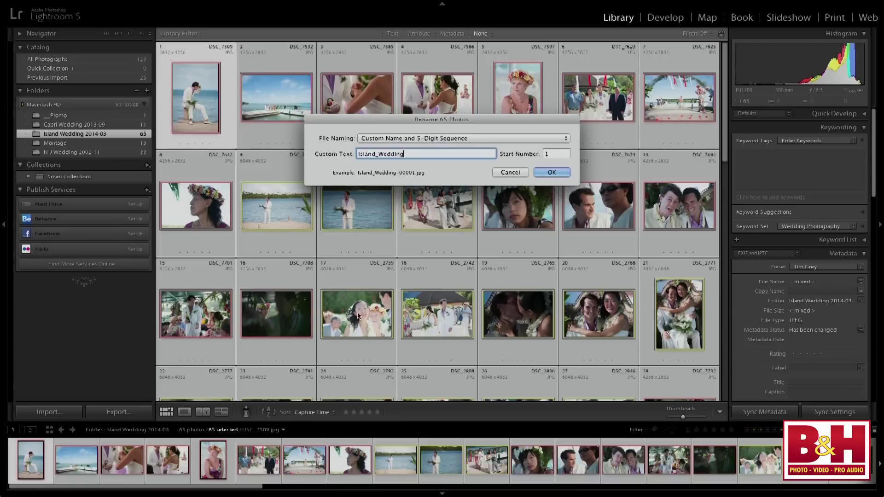
{"action": "left_click", "coordinate": [552, 171]}
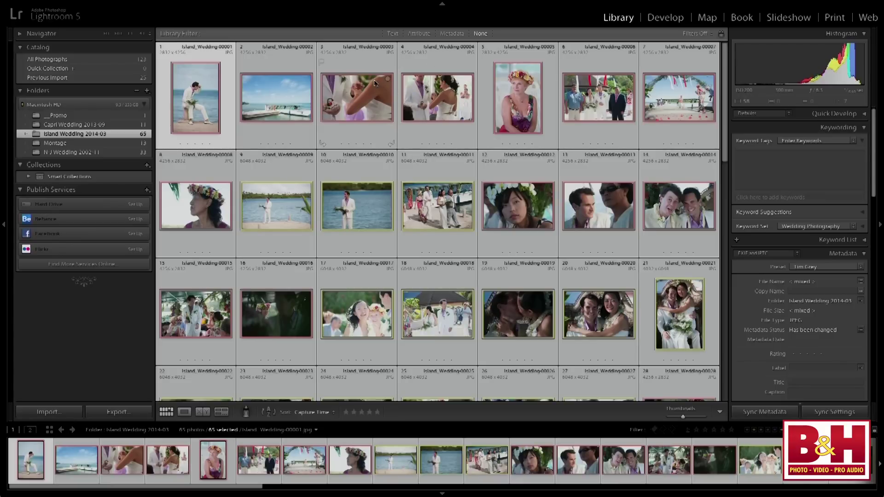
Step: Reveal the desktop behind Lightroom with Show Desktop (F11)
{"action": "key", "text": "F11"}
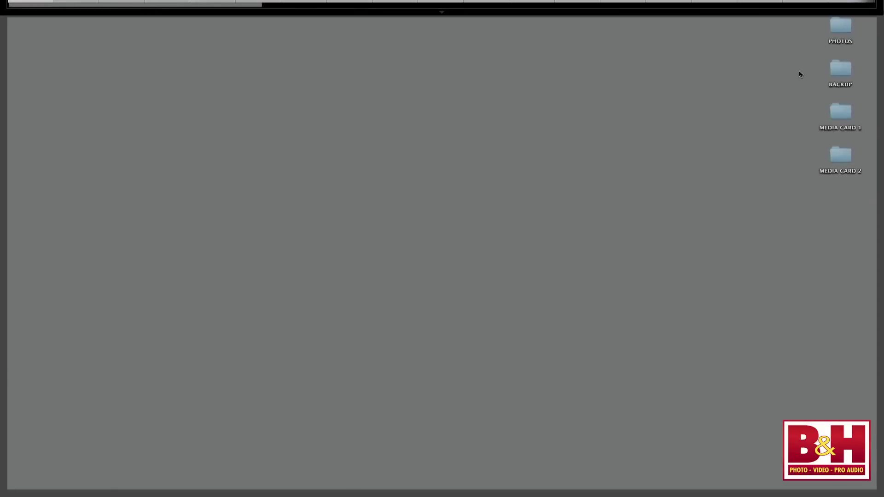
Step: Open BACKUP, then its Imported on March 24, 2014 folder of DSC files
{"action": "double_click", "coordinate": [839, 69]}
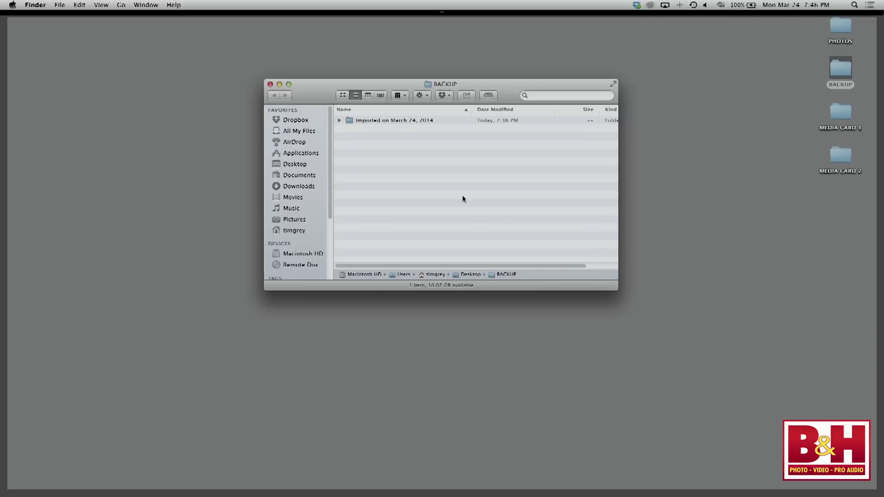
{"action": "double_click", "coordinate": [391, 121]}
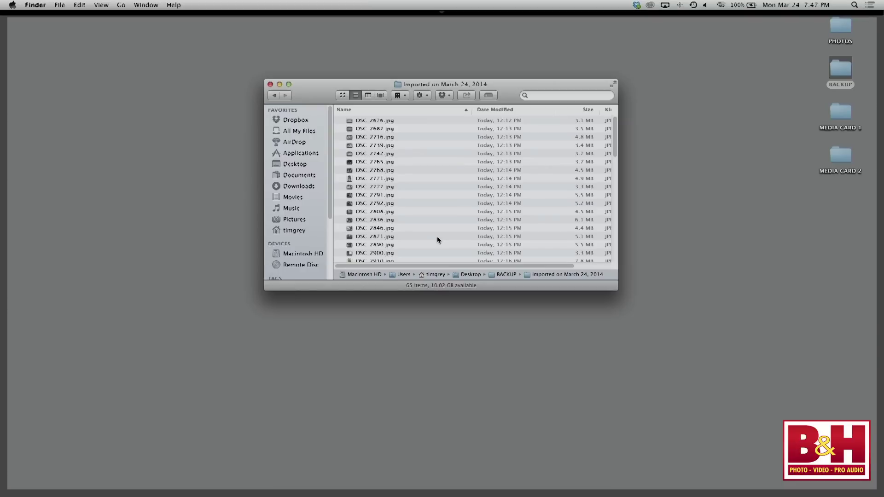
Step: Close the backup window, hide the system menu bar, and select only photo 1
{"action": "left_click", "coordinate": [270, 84]}
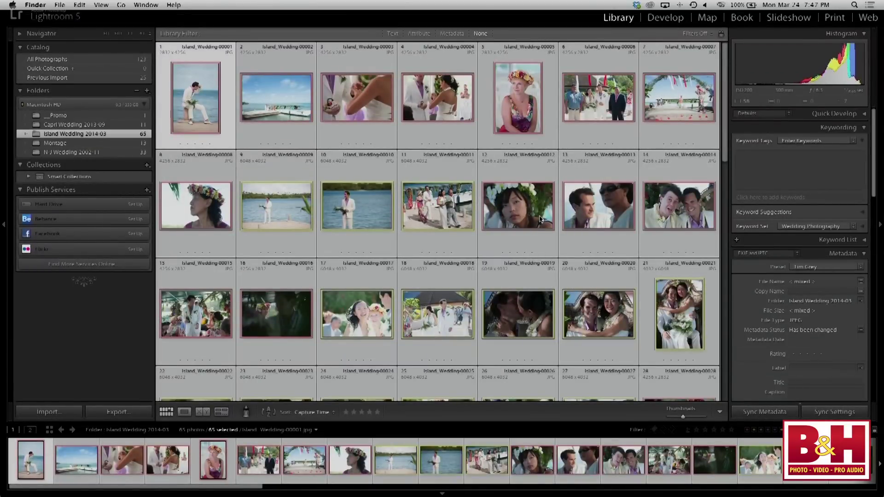
{"action": "key", "text": "shift+f"}
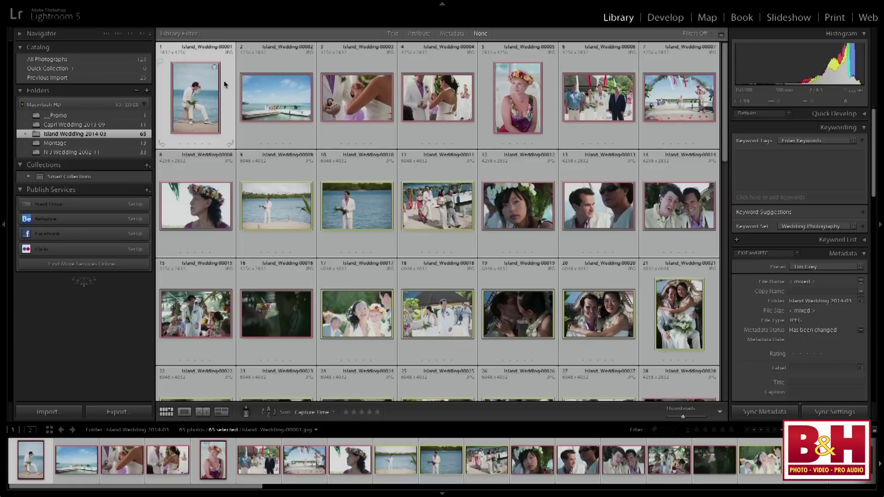
{"action": "left_click", "coordinate": [224, 92]}
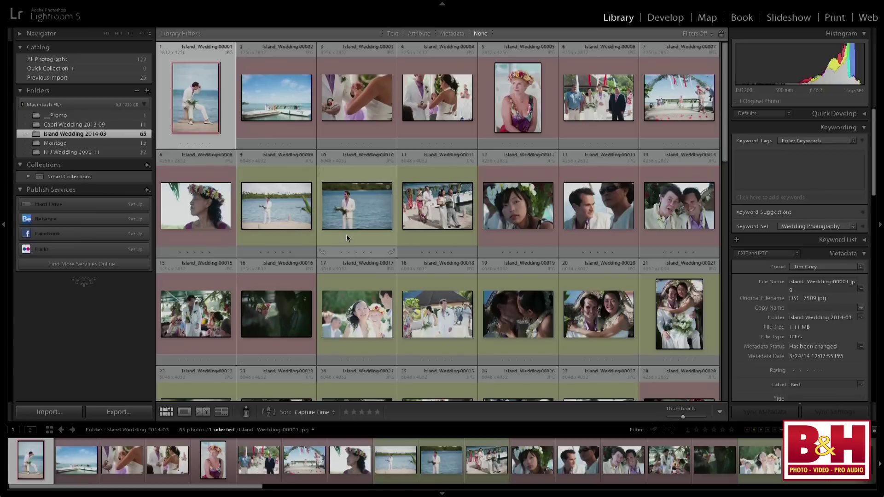
Step: Select the range of portrait photos 37 through 47
{"action": "scroll", "coordinate": [489, 214], "scroll_direction": "down", "scroll_amount": 5}
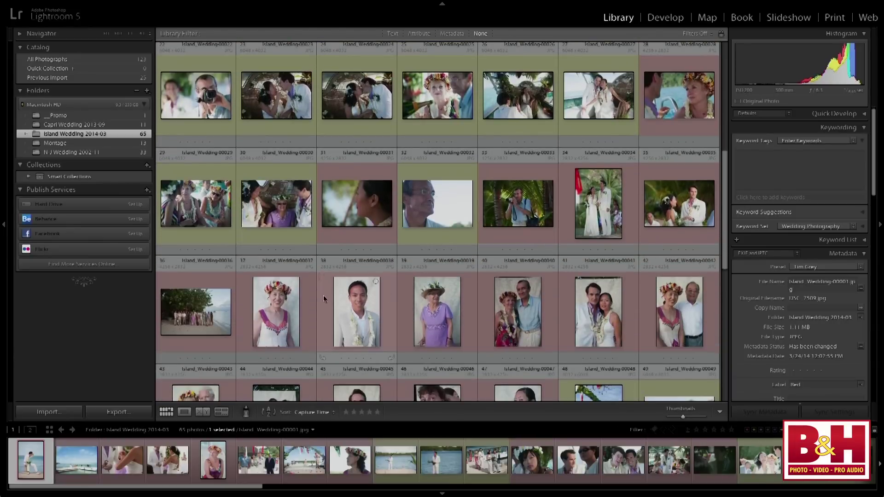
{"action": "left_click", "coordinate": [307, 300]}
{"action": "scroll", "coordinate": [335, 297], "scroll_direction": "down", "scroll_amount": 1}
{"action": "scroll", "coordinate": [336, 297], "scroll_direction": "down", "scroll_amount": 2}
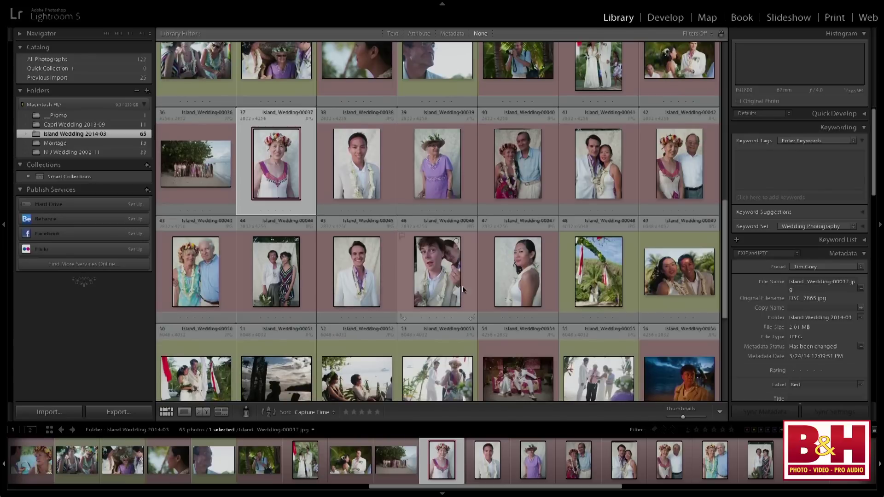
{"action": "left_click", "coordinate": [540, 270], "text": "shift"}
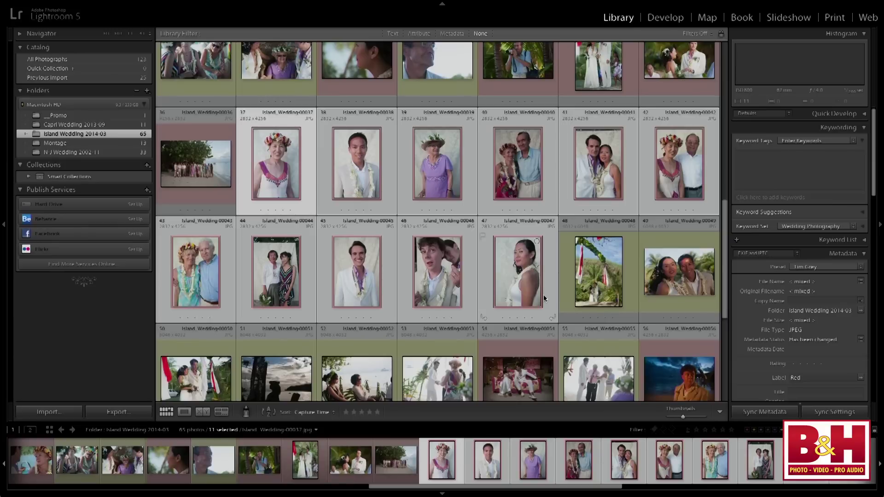
{"action": "key", "text": "e"}
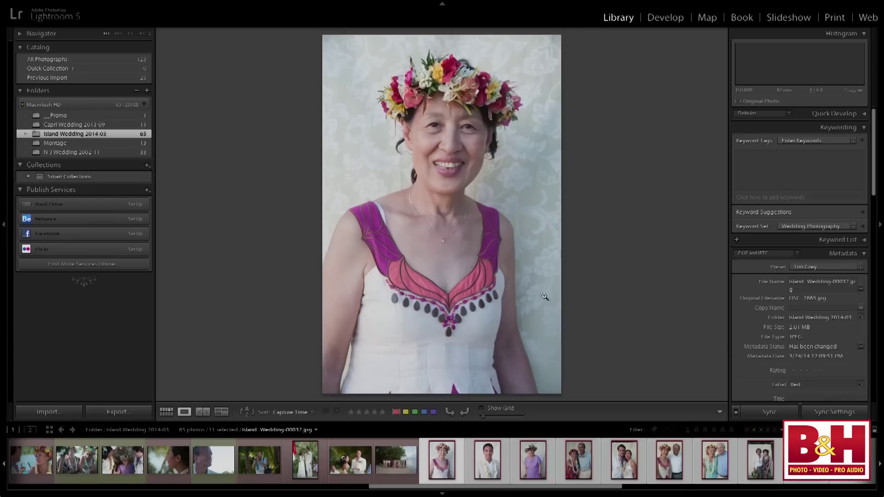
{"action": "key", "text": "g"}
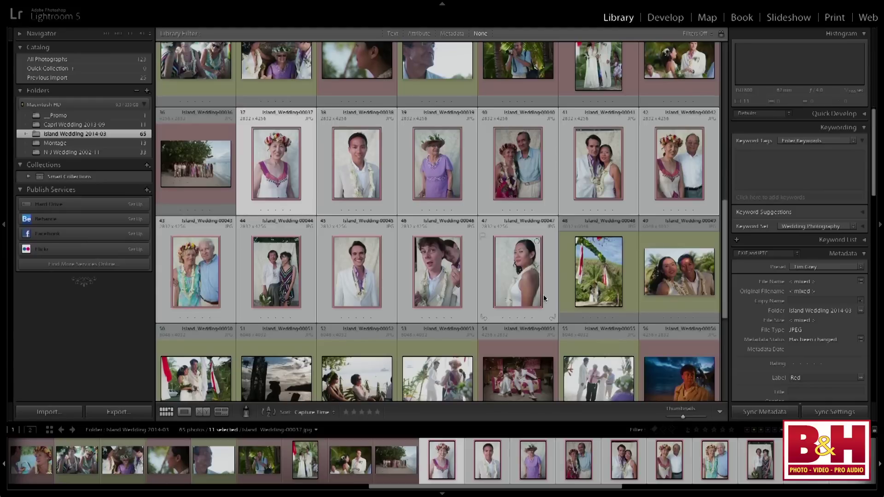
{"action": "key", "text": "e"}
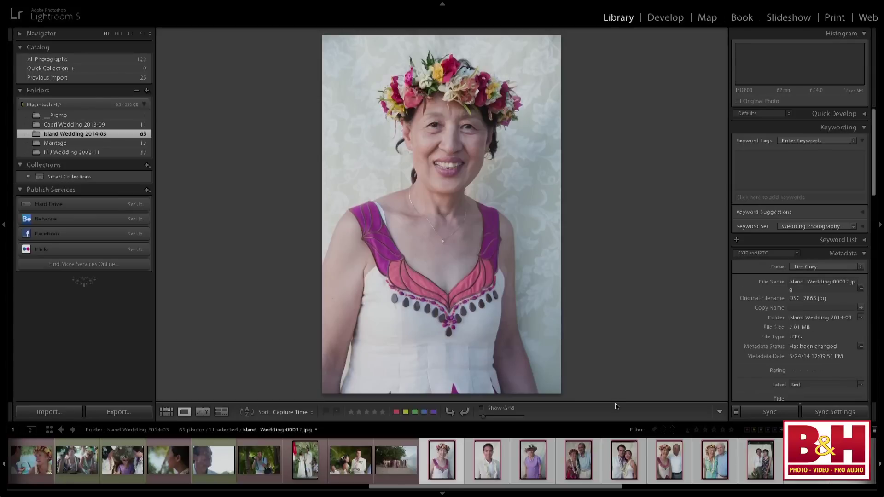
{"action": "key", "text": "g"}
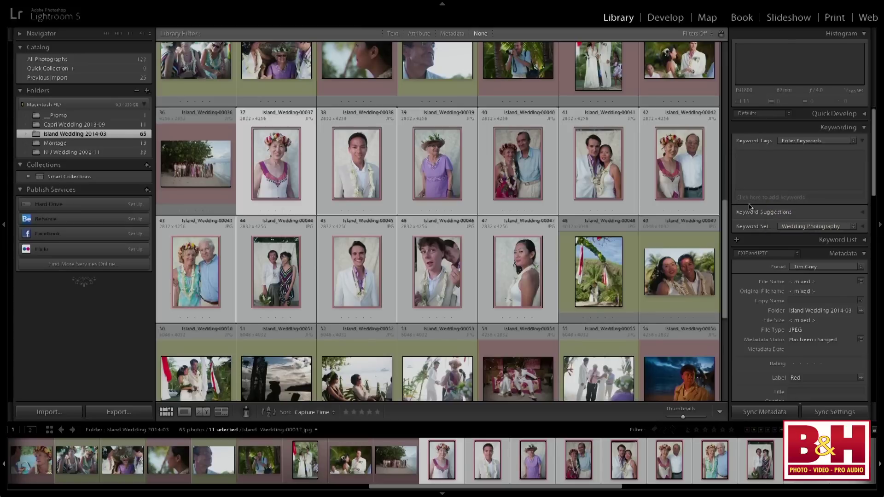
Step: Add the keyword 'portrait' to the eleven selected photos
{"action": "left_click", "coordinate": [787, 199]}
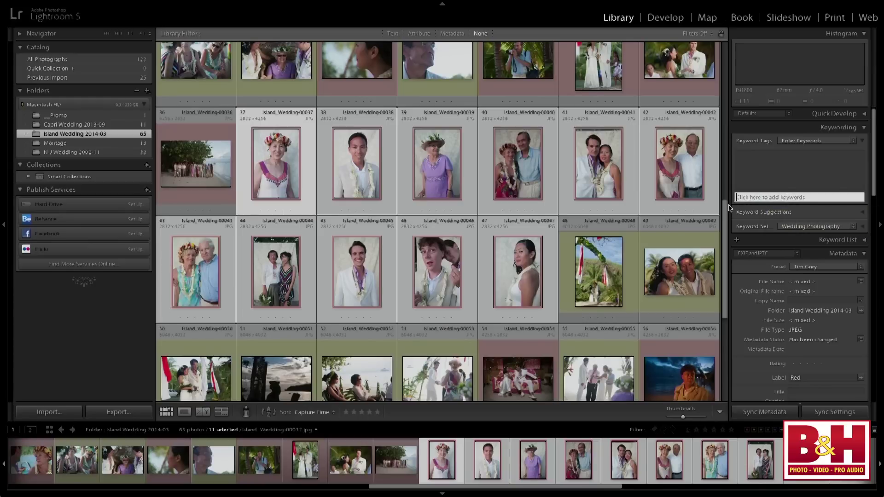
{"action": "type", "text": "portrait"}
{"action": "key", "text": "Return"}
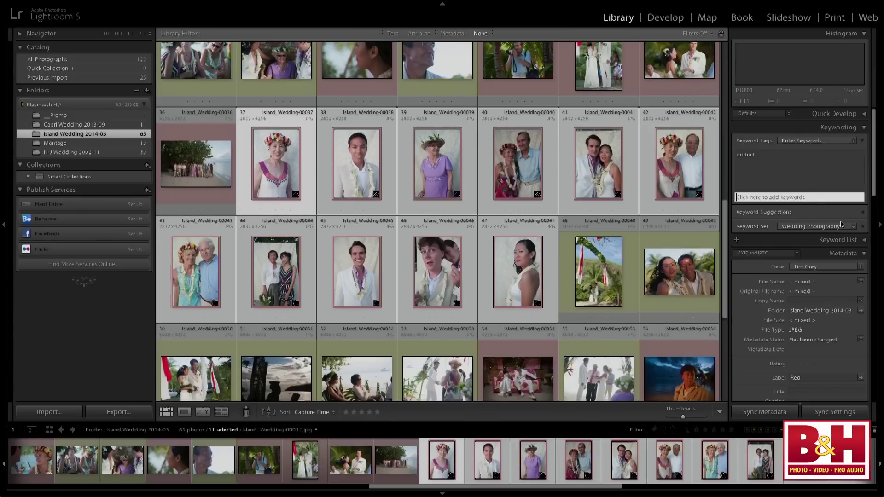
Step: Keep Wedding Photography as the keyword set and open its Edit Keyword Set dialog
{"action": "left_click", "coordinate": [861, 227]}
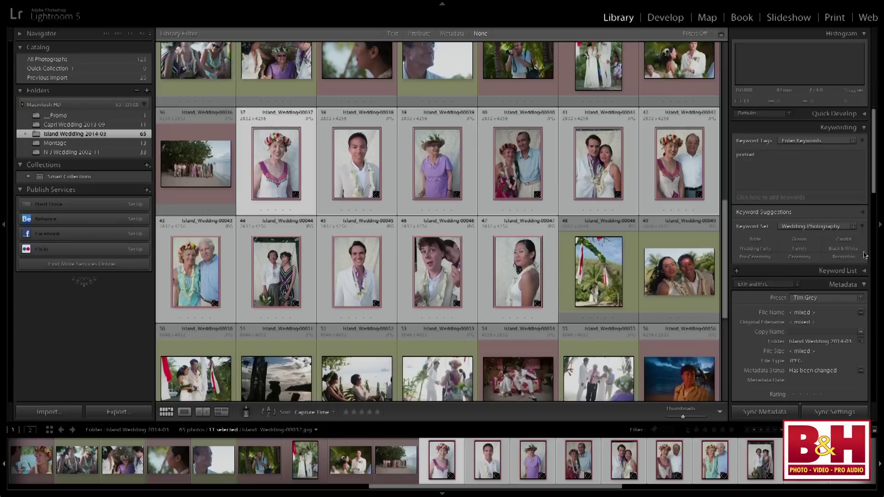
{"action": "left_click", "coordinate": [853, 226]}
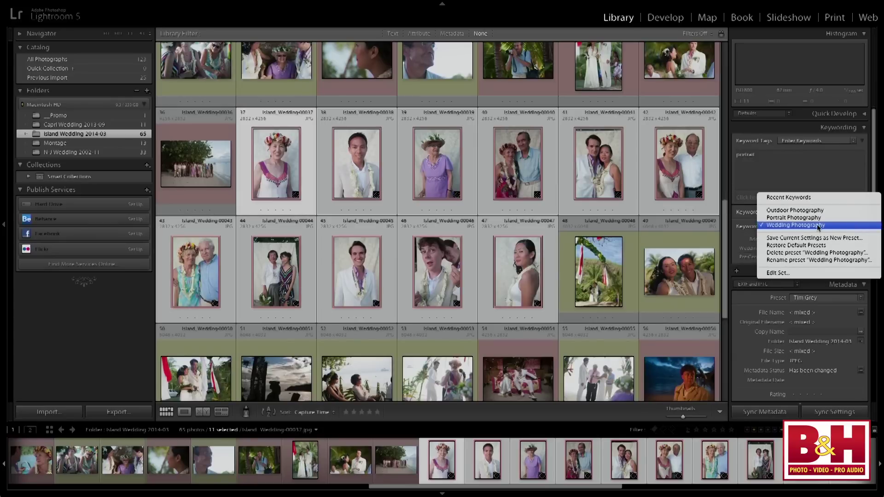
{"action": "left_click", "coordinate": [831, 226]}
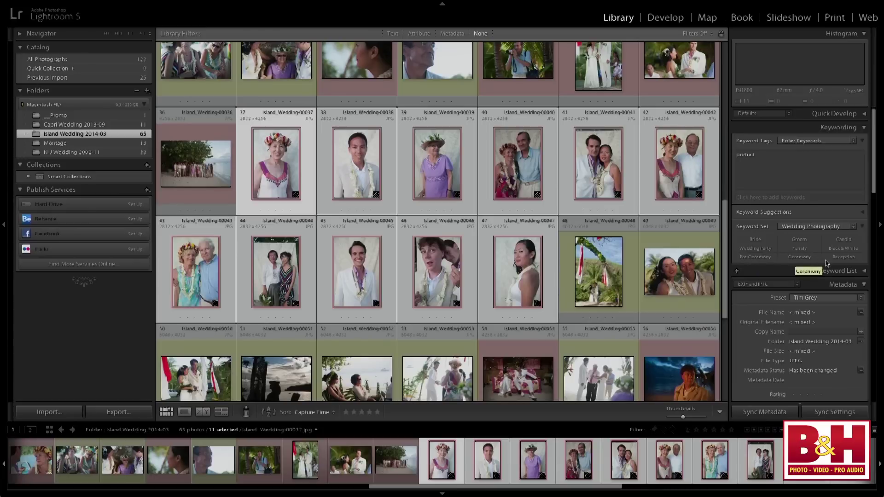
{"action": "left_click", "coordinate": [854, 229]}
{"action": "left_click", "coordinate": [805, 271]}
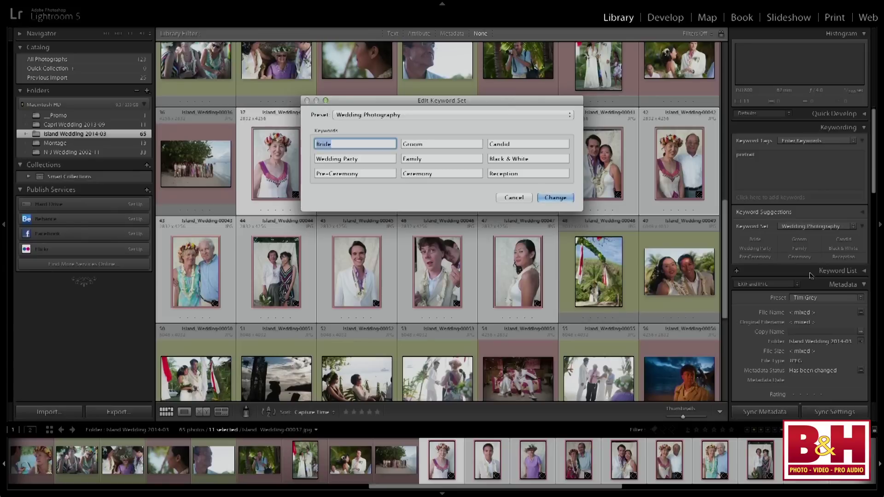
Step: Replace the keyword Candid with Portrait and Black & White with Preparation
{"action": "double_click", "coordinate": [521, 142]}
{"action": "type", "text": "Portrait"}
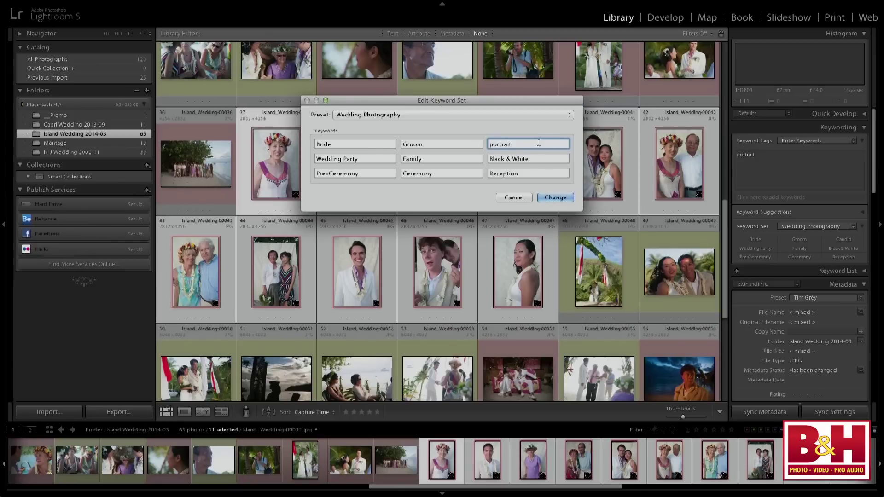
{"action": "left_click", "coordinate": [548, 158]}
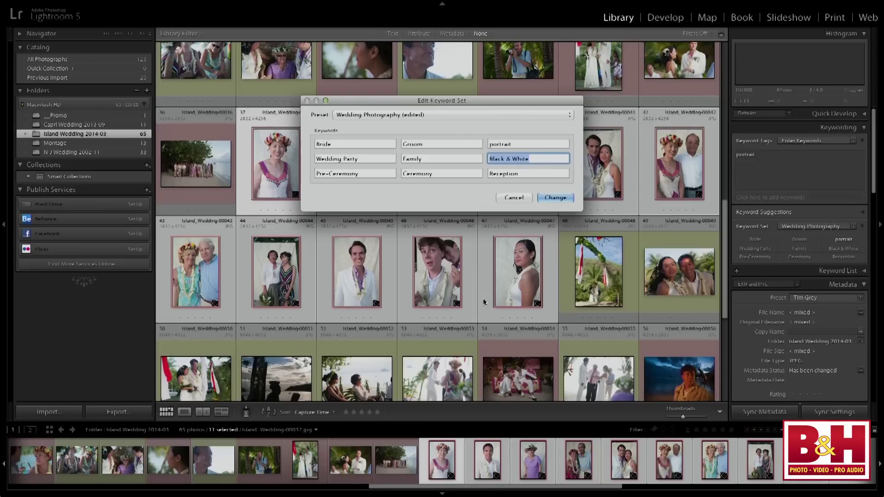
{"action": "type", "text": "Preperation"}
{"action": "key", "text": "BackSpace"}
{"action": "key", "text": "BackSpace"}
{"action": "key", "text": "BackSpace"}
{"action": "key", "text": "BackSpace"}
{"action": "key", "text": "BackSpace"}
{"action": "key", "text": "BackSpace"}
{"action": "type", "text": "aration"}
{"action": "key", "text": "Tab"}
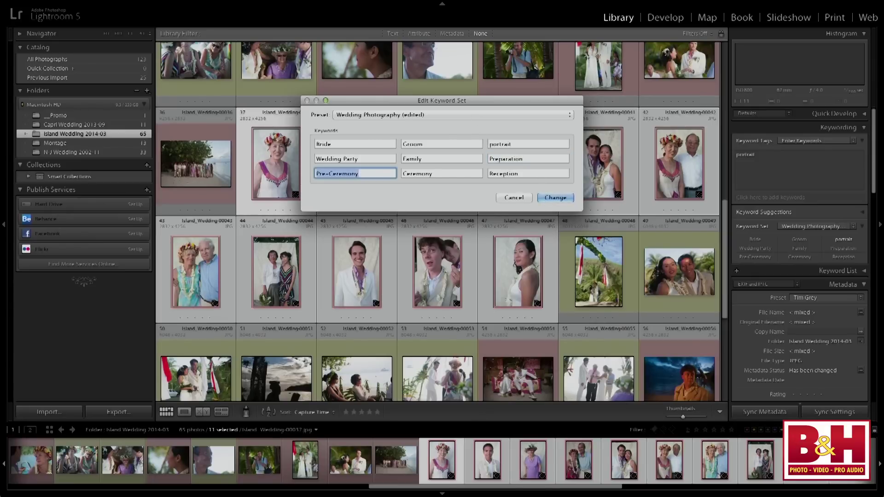
{"action": "left_click", "coordinate": [468, 116]}
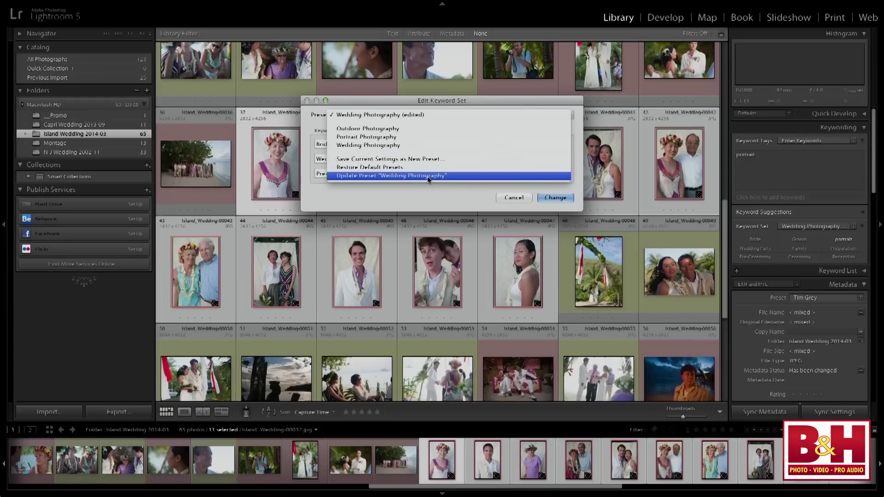
Step: Save the edited keywords as a new preset named 'Tim's Wedding Keywords'
{"action": "left_click", "coordinate": [405, 160]}
{"action": "type", "text": "Tim's Wedding "}
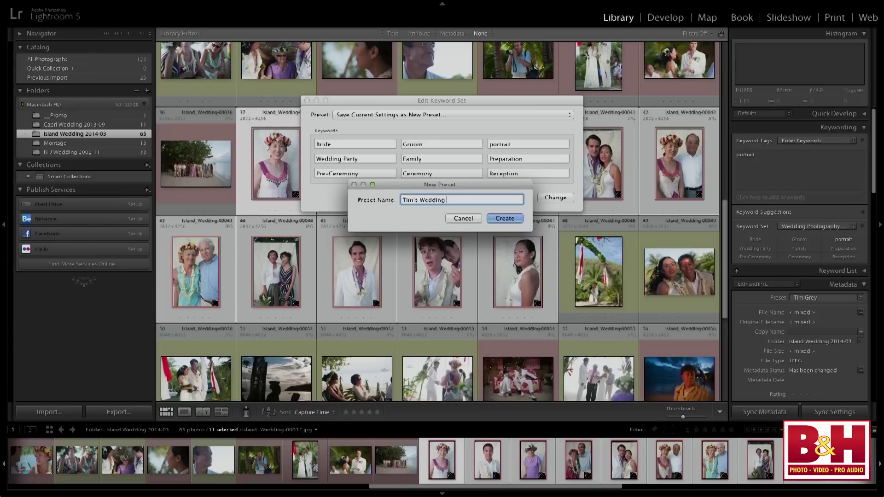
{"action": "type", "text": "Keywords"}
{"action": "left_click", "coordinate": [504, 218]}
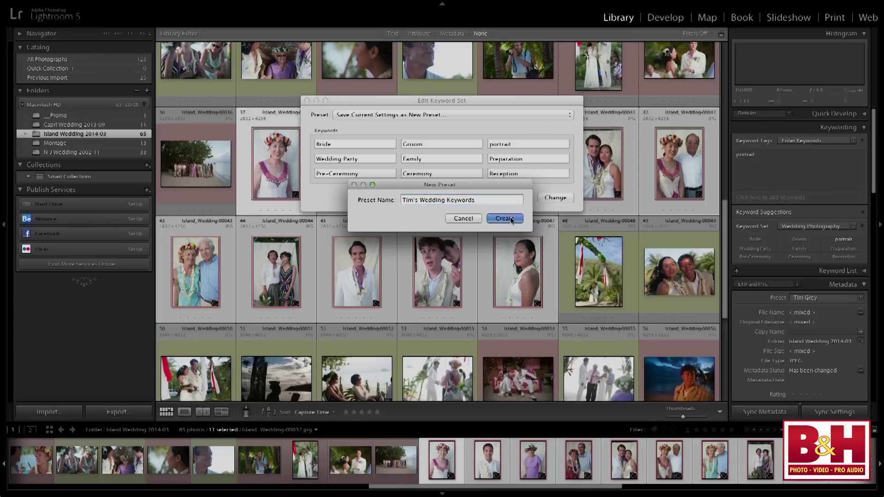
{"action": "left_click", "coordinate": [556, 198]}
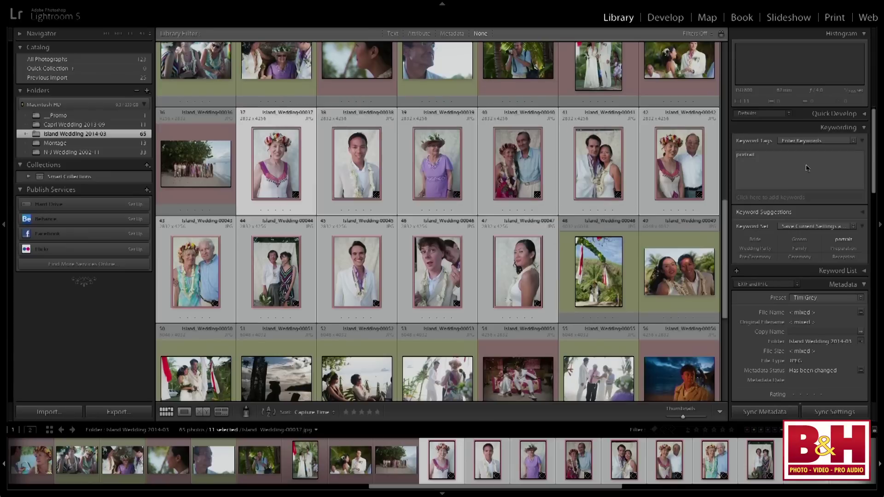
Step: Make Tim's Wedding Keywords the active keyword set in the Keywording panel
{"action": "left_click", "coordinate": [855, 228]}
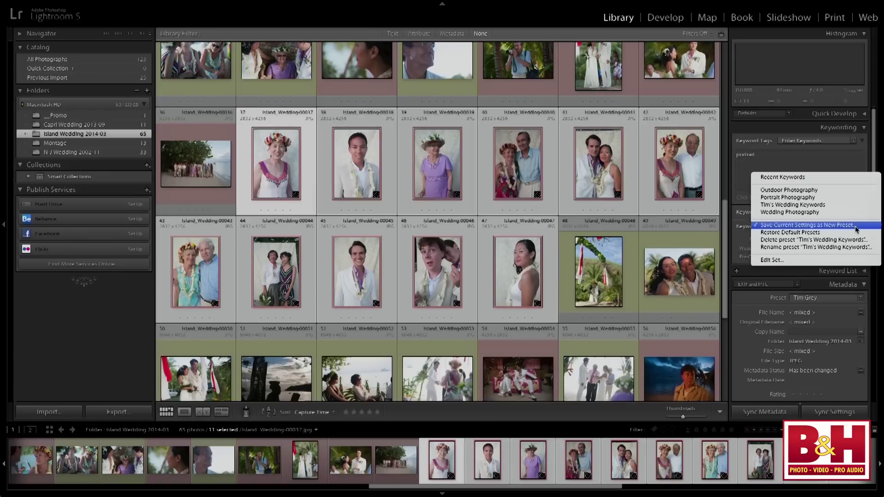
{"action": "left_click", "coordinate": [828, 205]}
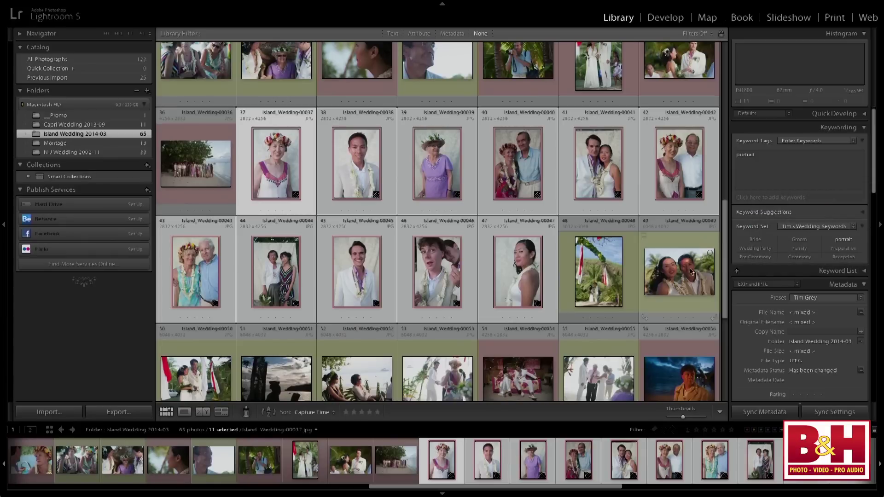
{"action": "scroll", "coordinate": [593, 275], "scroll_direction": "down", "scroll_amount": 6}
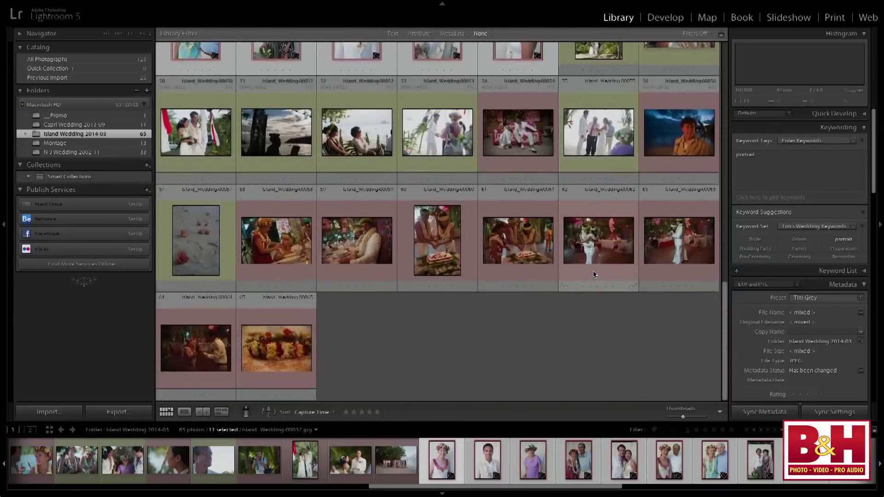
{"action": "scroll", "coordinate": [438, 271], "scroll_direction": "up", "scroll_amount": 1}
Step: Select photos 58 through 65 and apply the Reception keyword suggestion
{"action": "left_click", "coordinate": [263, 271]}
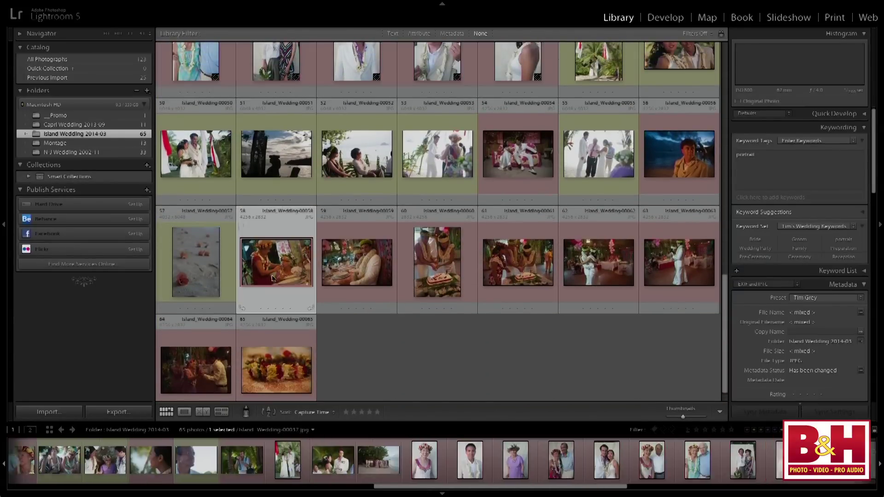
{"action": "left_click", "coordinate": [274, 362], "text": "shift"}
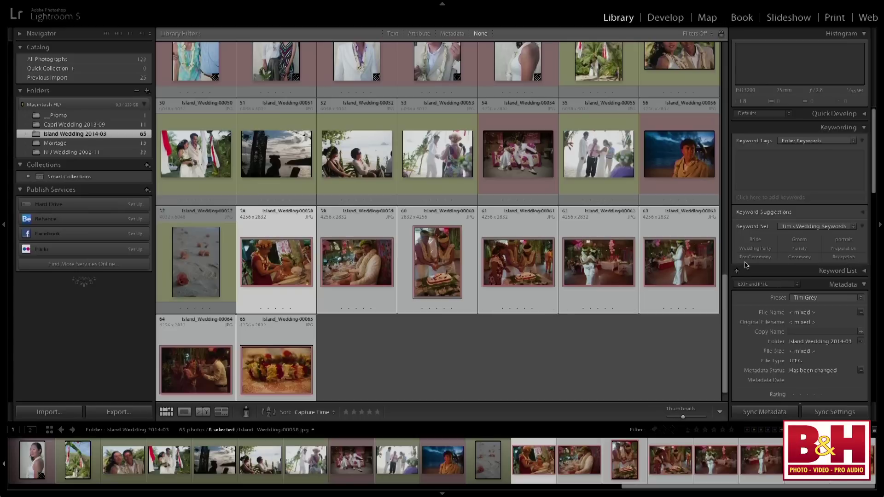
{"action": "left_click", "coordinate": [844, 258]}
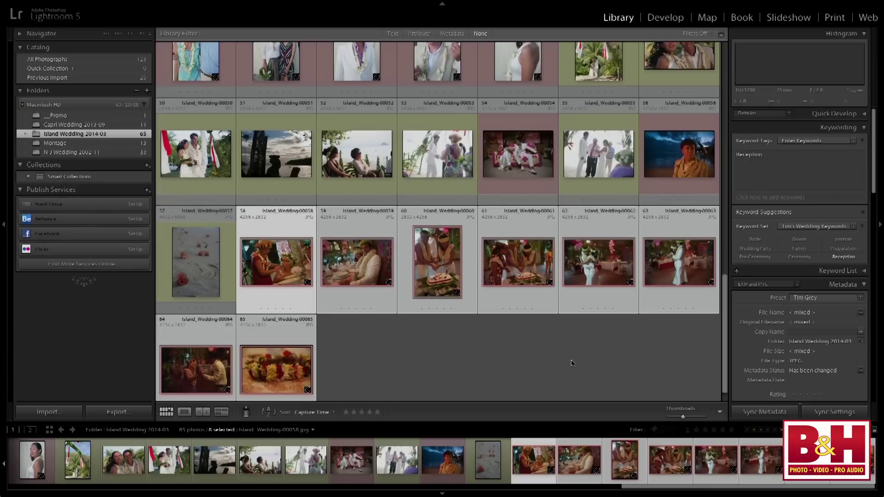
{"action": "left_click_drag", "start_coordinate": [711, 490], "coordinate": [106, 489]}
Step: Show Island_Wedding-00001, the groom on the pier, in Loupe view
{"action": "left_click", "coordinate": [31, 460]}
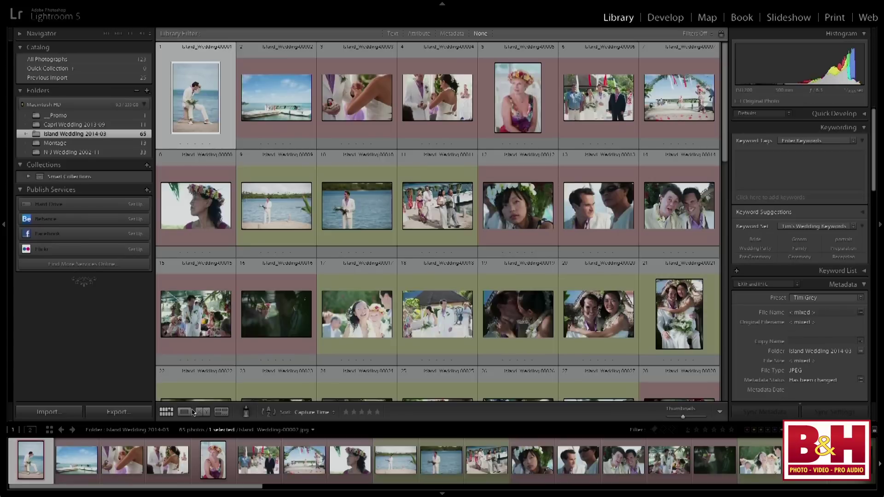
{"action": "left_click", "coordinate": [185, 412]}
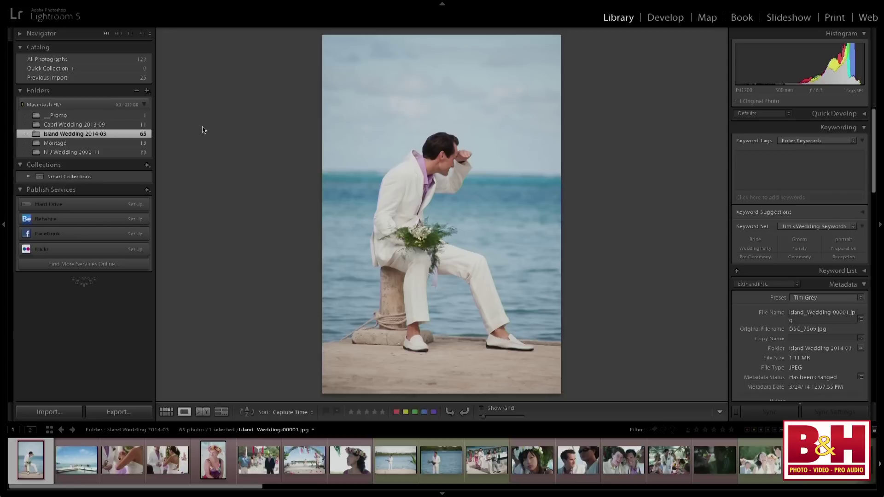
Step: Open Lightroom > Catalog Settings at the Metadata tab
{"action": "mouse_move", "coordinate": [158, 3]}
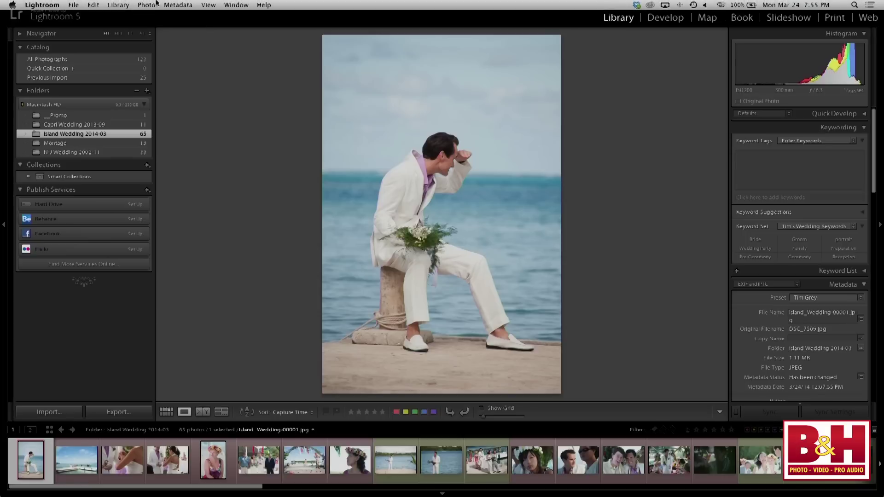
{"action": "left_click", "coordinate": [29, 5]}
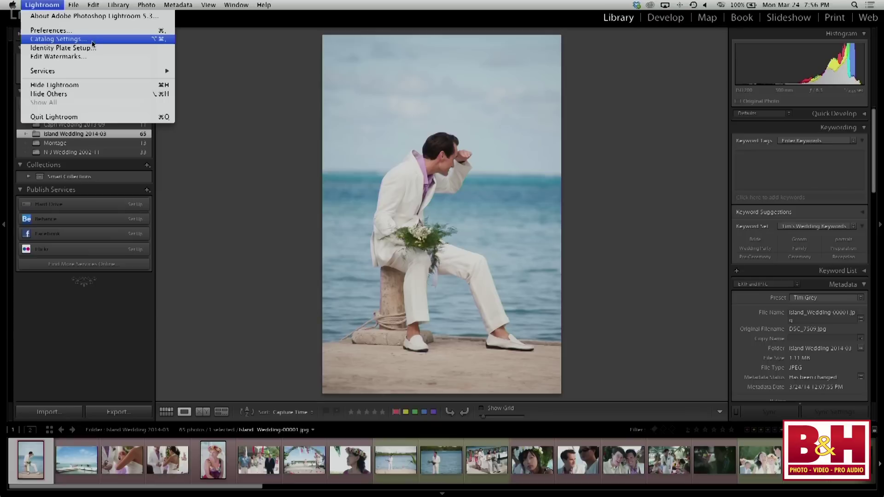
{"action": "left_click", "coordinate": [92, 44]}
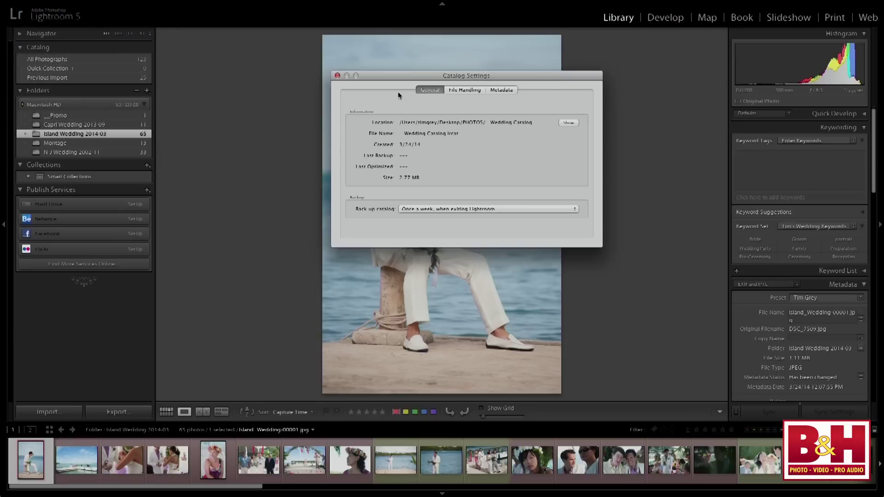
{"action": "left_click", "coordinate": [505, 90]}
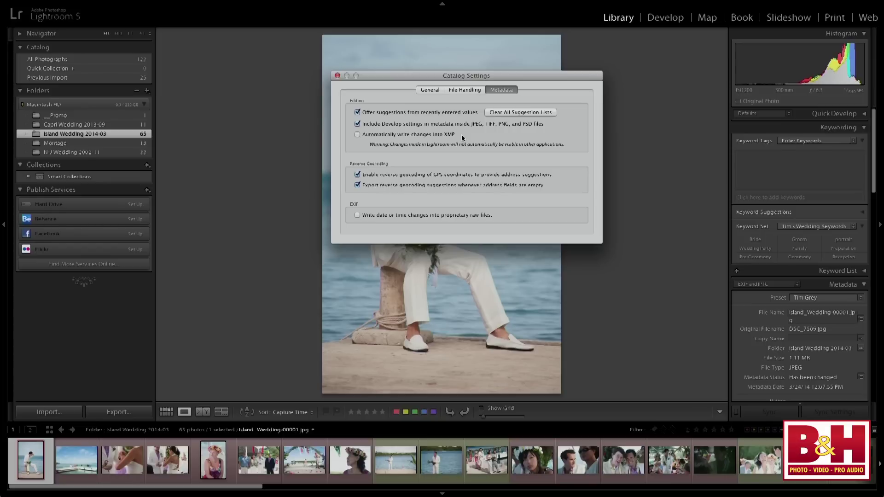
Step: Turn on 'Automatically write changes into XMP' and close Catalog Settings
{"action": "left_click", "coordinate": [402, 135]}
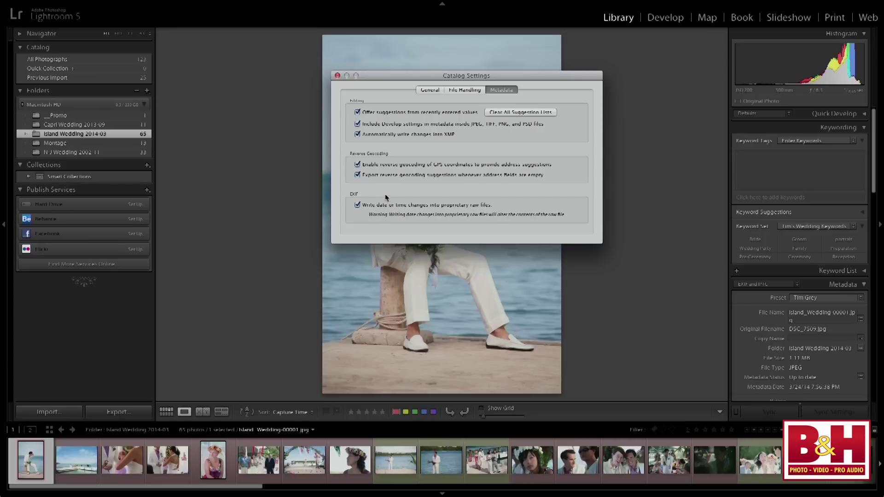
{"action": "left_click", "coordinate": [338, 76]}
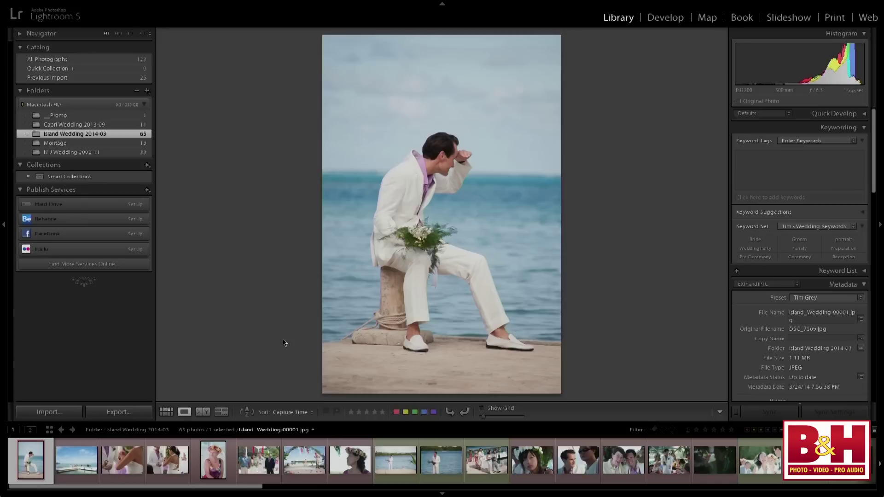
Step: Toggle between Grid and Loupe views with G, then arrow-key to Island_Wedding-00003
{"action": "left_click", "coordinate": [164, 412]}
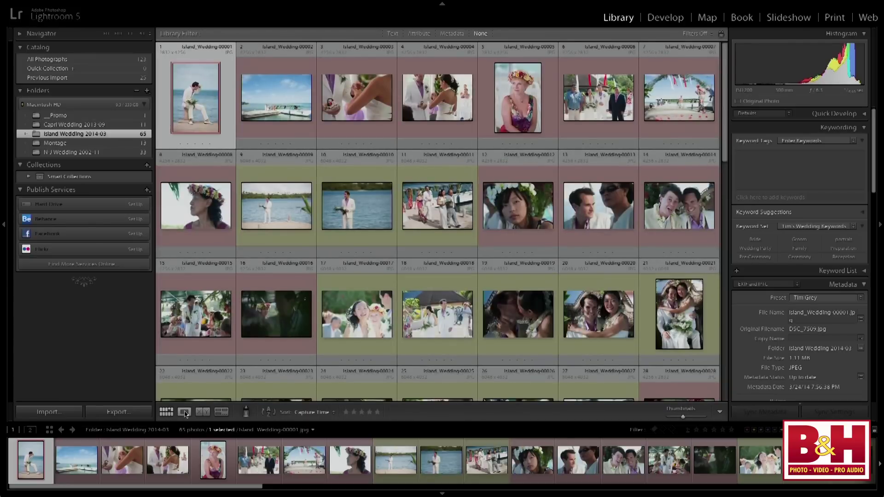
{"action": "left_click", "coordinate": [181, 413]}
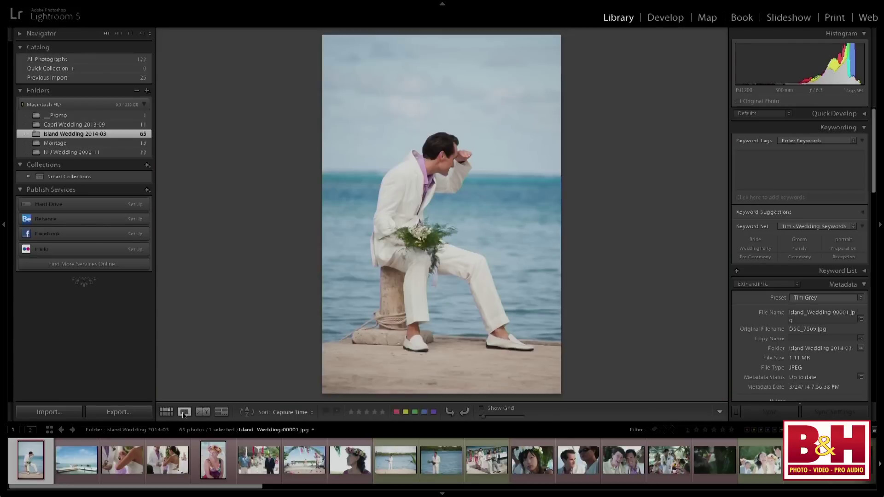
{"action": "key", "text": "g"}
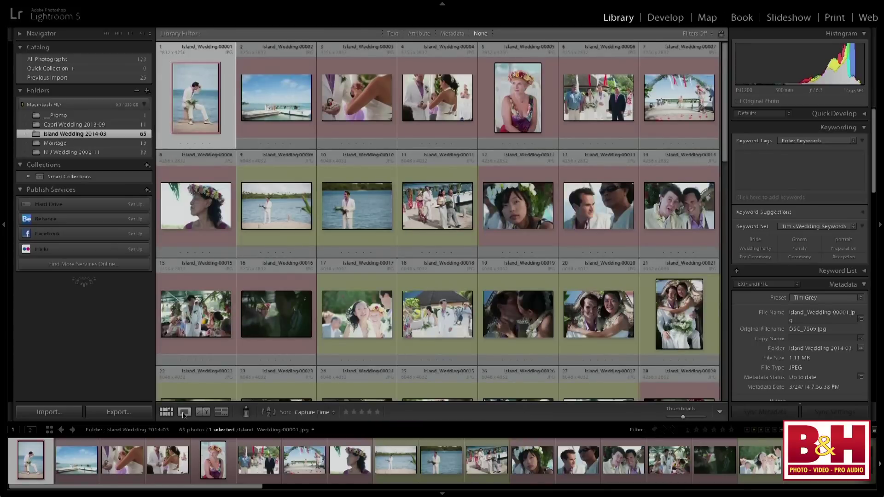
{"action": "left_click", "coordinate": [183, 415]}
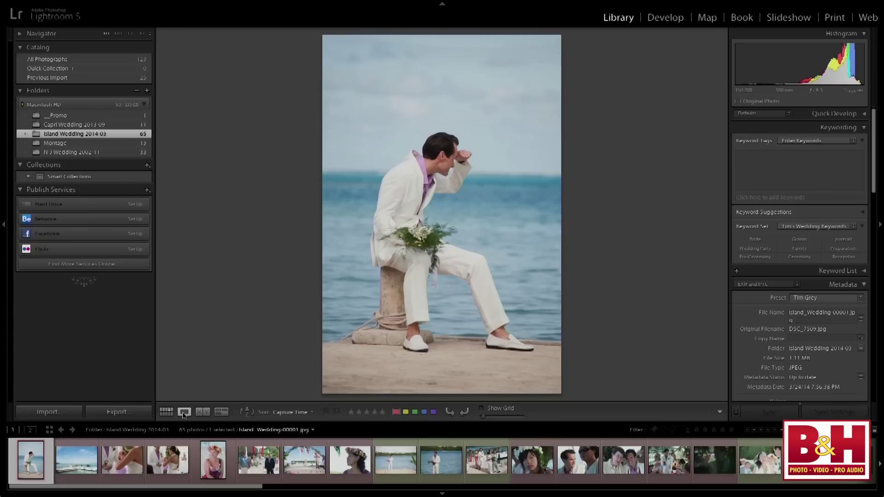
{"action": "key", "text": "g"}
{"action": "left_click", "coordinate": [184, 416]}
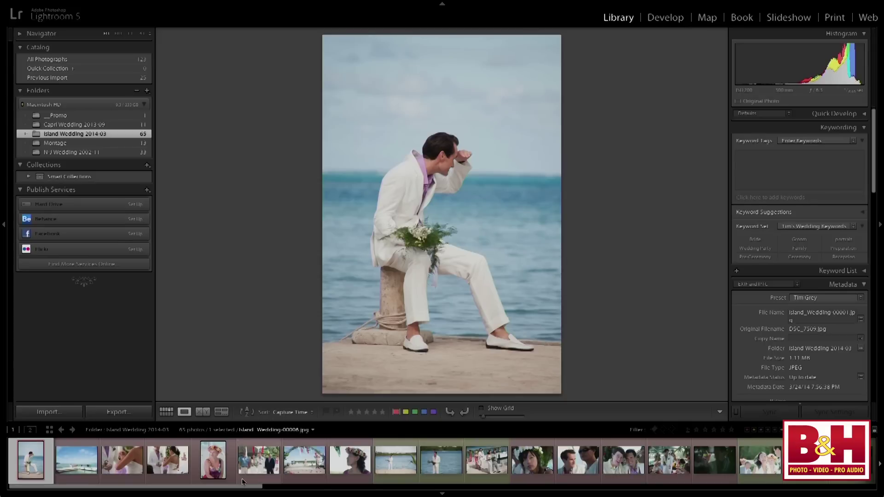
{"action": "key", "text": "Right"}
{"action": "key", "text": "Right"}
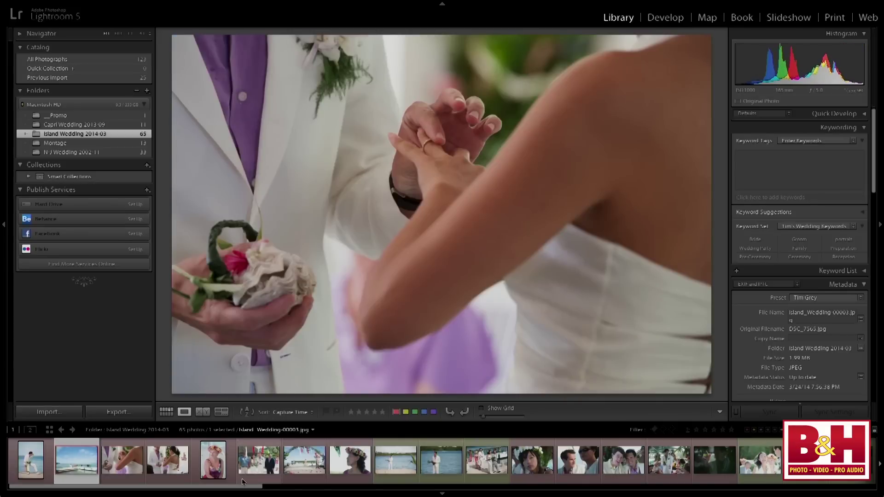
{"action": "key", "text": "Left"}
{"action": "key", "text": "Left"}
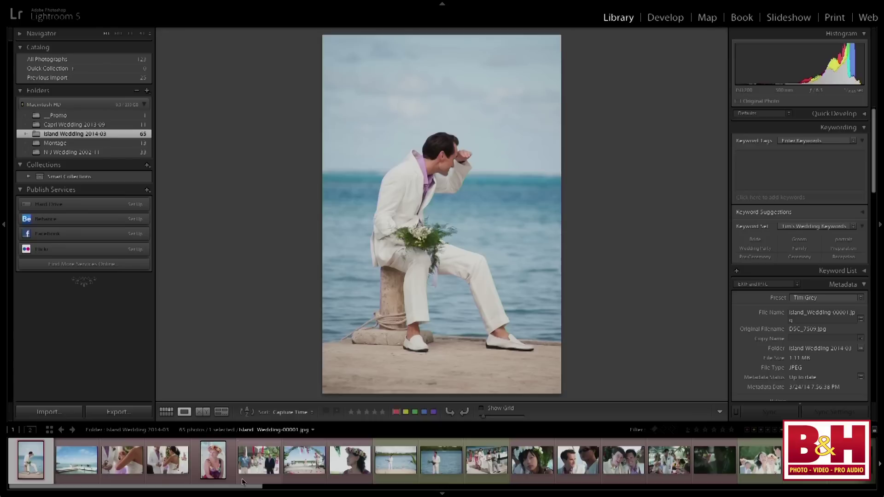
Step: Rate Island_Wedding-00001 one star
{"action": "key", "text": "1"}
Step: Give photos 2 and 3 one-star ratings while stepping through with arrow keys
{"action": "key", "text": "Right"}
{"action": "key", "text": "1"}
{"action": "key", "text": "Right"}
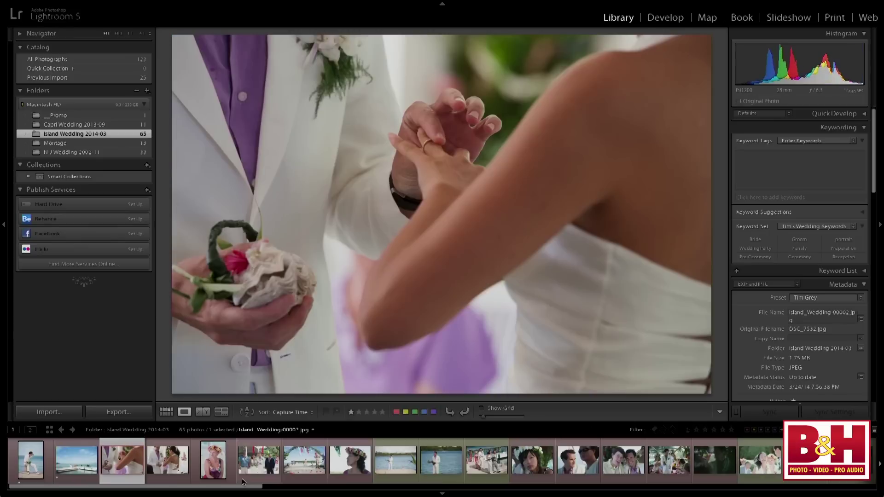
{"action": "key", "text": "Right"}
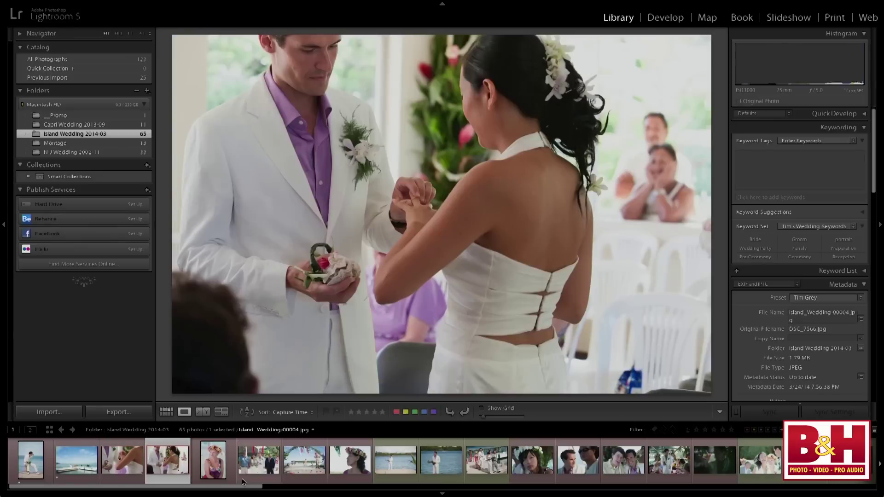
{"action": "key", "text": "Left"}
{"action": "key", "text": "1"}
{"action": "key", "text": "Right"}
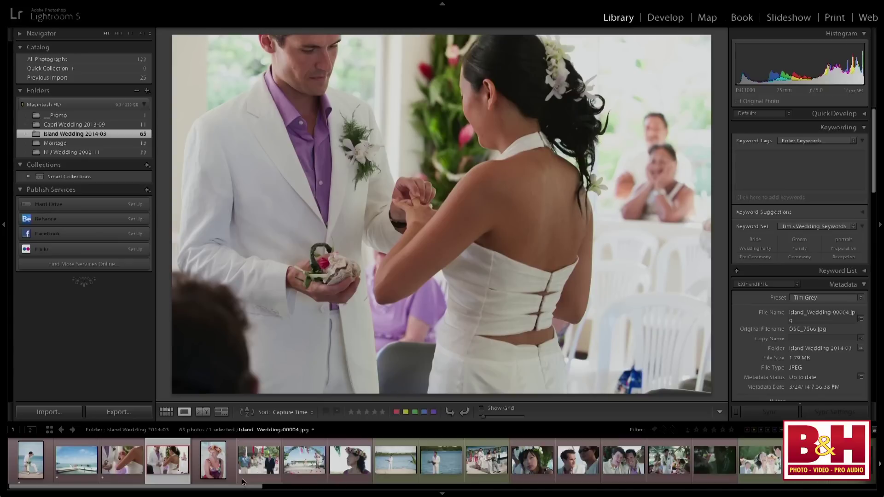
Step: Rate the beach photo and groom close-up one star, ending on Island_Wedding-00011
{"action": "key", "text": "Right"}
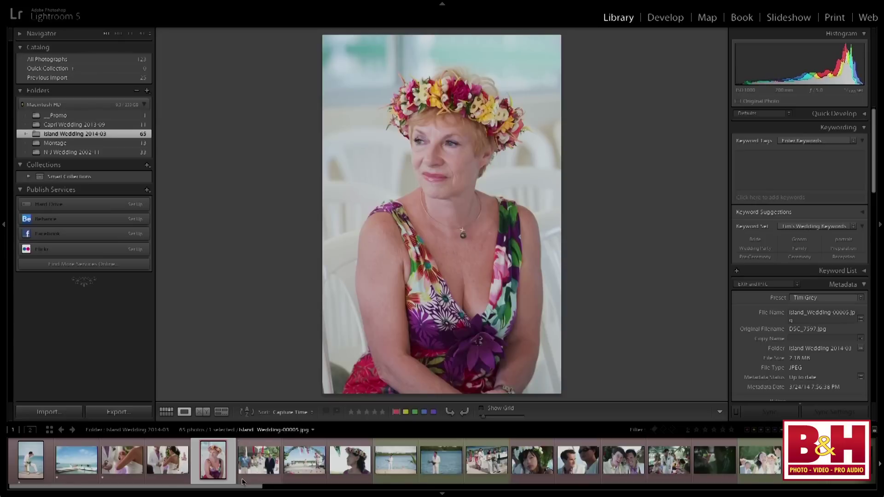
{"action": "key", "text": "Right"}
{"action": "key", "text": "Right"}
{"action": "key", "text": "Right"}
{"action": "key", "text": "Left"}
{"action": "key", "text": "1"}
{"action": "key", "text": "Right"}
{"action": "key", "text": "Right"}
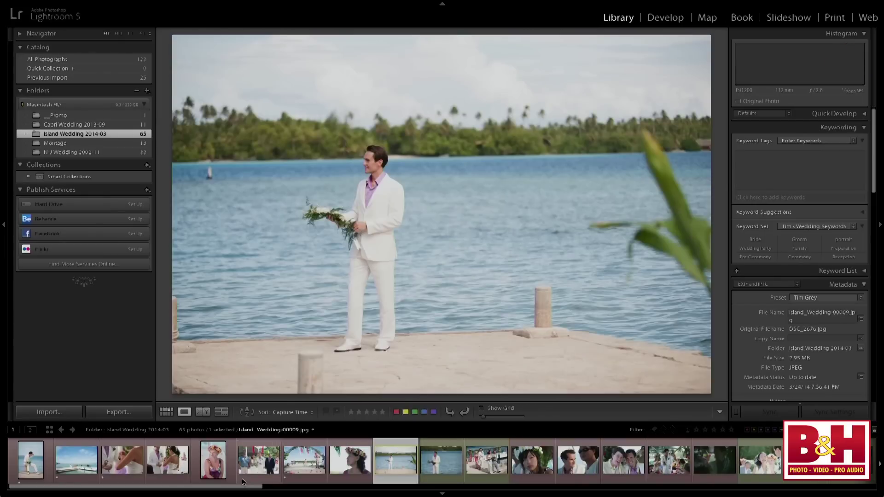
{"action": "key", "text": "Right"}
{"action": "key", "text": "1"}
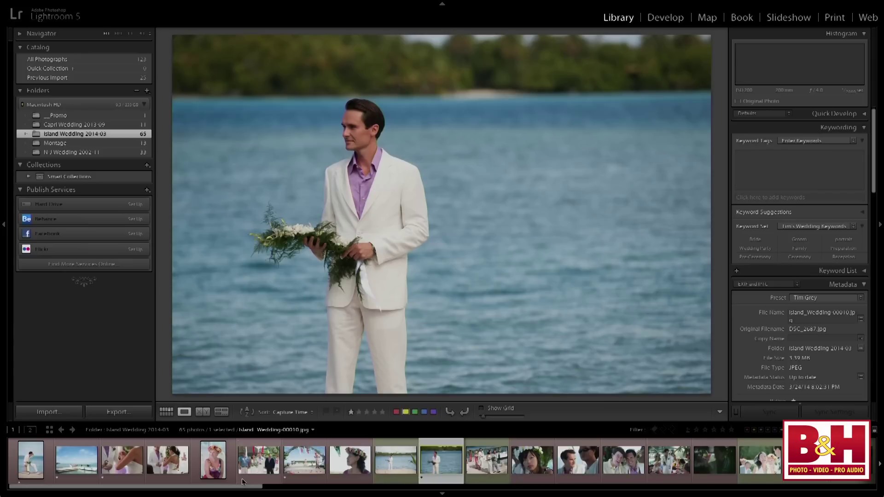
{"action": "key", "text": "Right"}
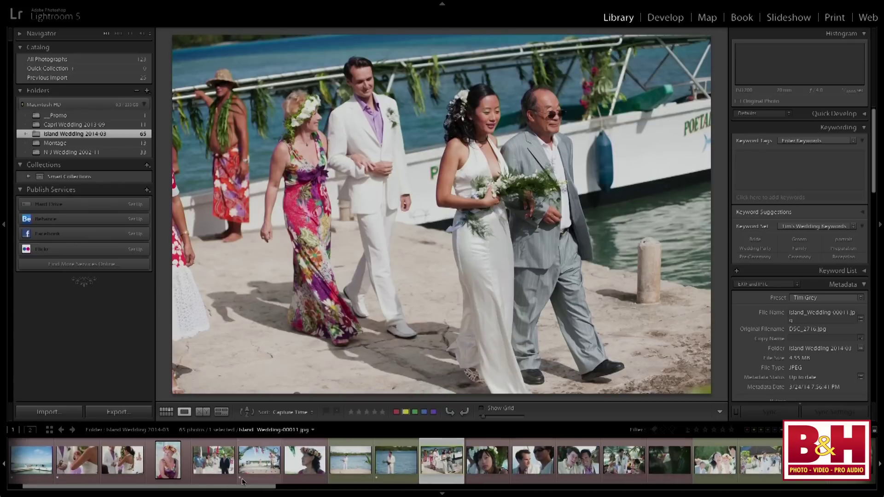
Step: Rate photo 00011 one star, clear 00012's rating, and give 00013 and 00014 one star each
{"action": "key", "text": "1"}
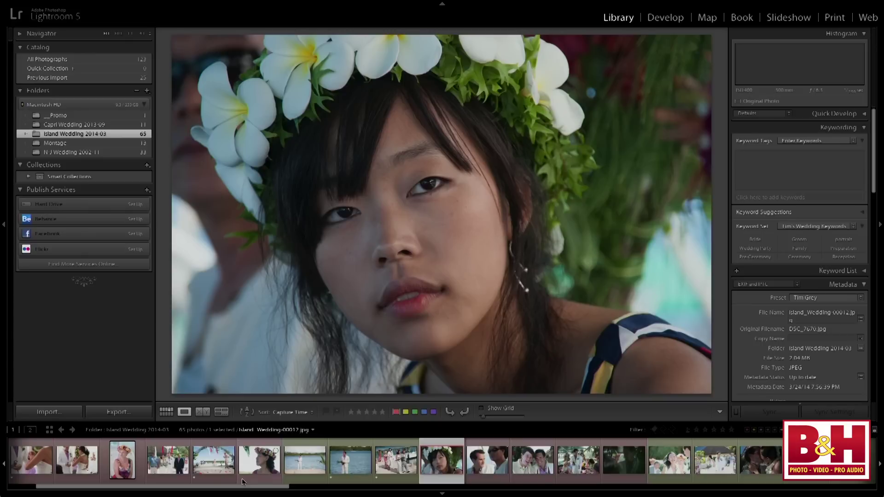
{"action": "key", "text": "0"}
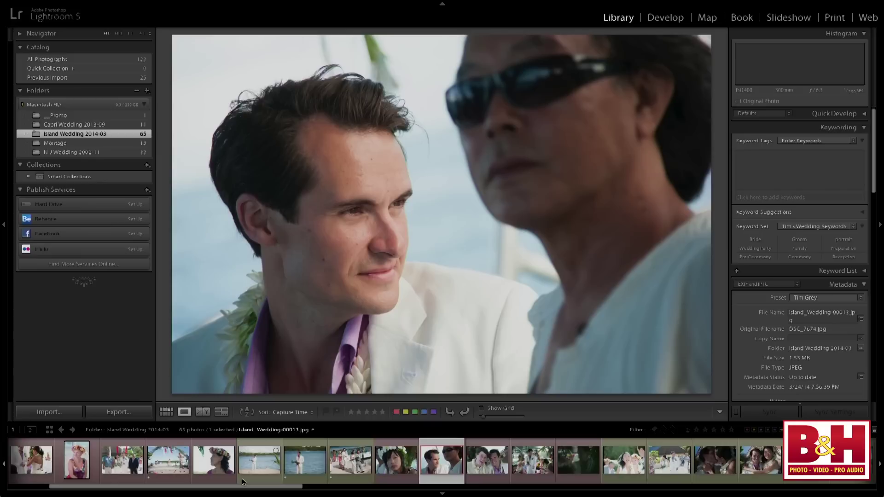
{"action": "key", "text": "1"}
{"action": "key", "text": "shift+1"}
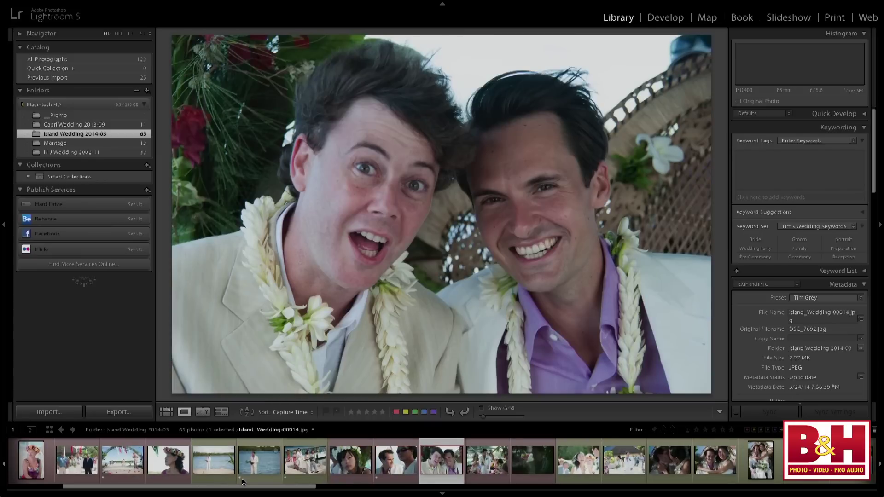
Step: Rate photos 00015–00019 one star, leaving the champagne and laughing-bride photos unrated, then open the Photo menu
{"action": "key", "text": "shift+1"}
{"action": "key", "text": "shift+0"}
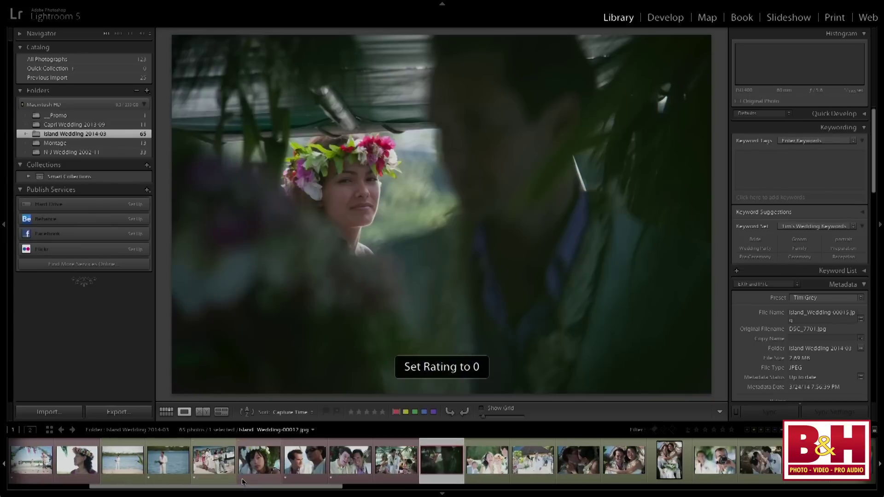
{"action": "key", "text": "shift+1"}
{"action": "key", "text": "shift+0"}
{"action": "key", "text": "shift+0"}
{"action": "key", "text": "shift+1"}
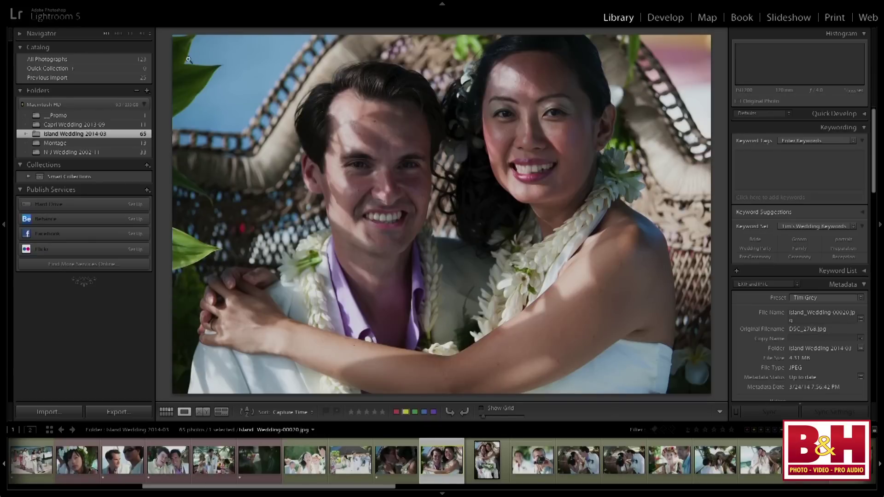
{"action": "left_click", "coordinate": [147, 5]}
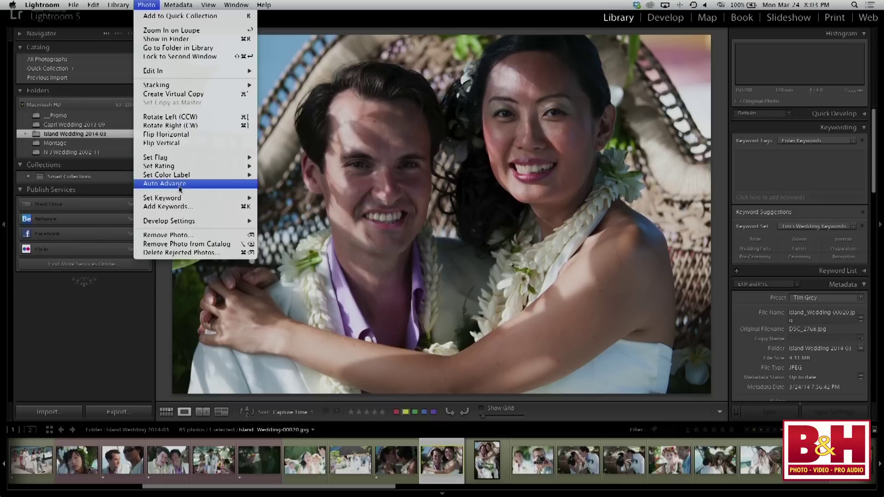
Step: Toggle the Photo menu's Auto Advance option, which jumps to the next photo after rating
{"action": "left_click", "coordinate": [108, 335]}
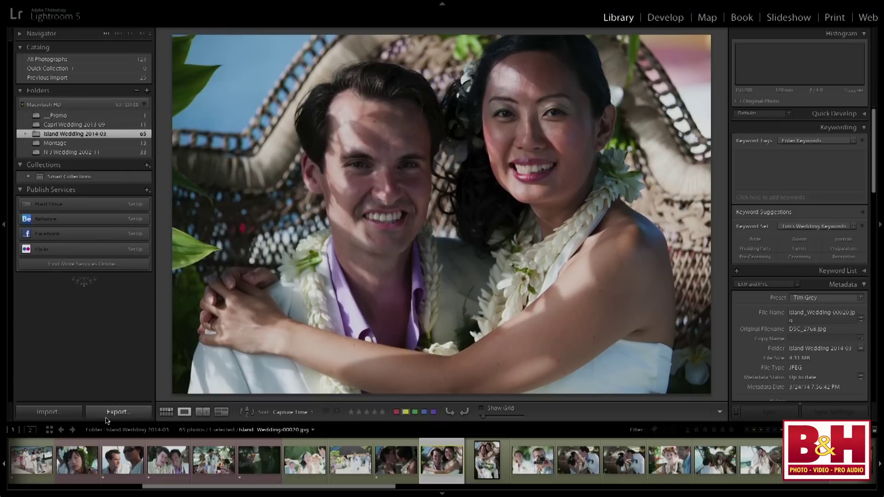
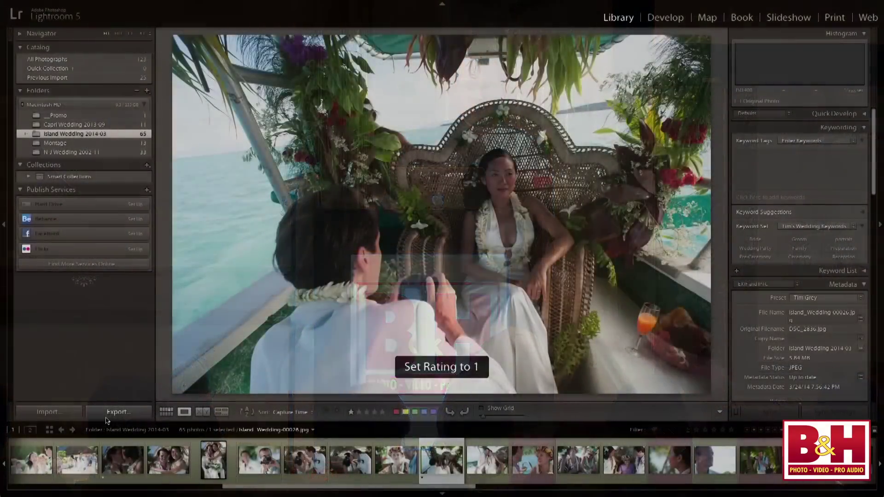
Step: Move back one Island Wedding photo, then forward again to the photographer and bride on the boat
{"action": "key", "text": "Left"}
{"action": "key", "text": "Left"}
{"action": "key", "text": "Left"}
{"action": "key", "text": "Left"}
{"action": "key", "text": "Left"}
{"action": "key", "text": "Left"}
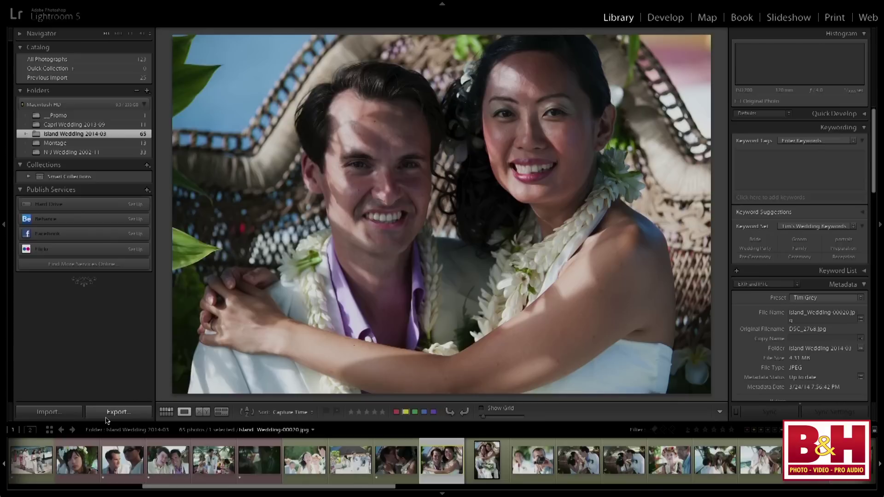
{"action": "key", "text": "Right"}
{"action": "key", "text": "Right"}
{"action": "key", "text": "Right"}
{"action": "key", "text": "Right"}
{"action": "key", "text": "Right"}
{"action": "key", "text": "Right"}
{"action": "key", "text": "Right"}
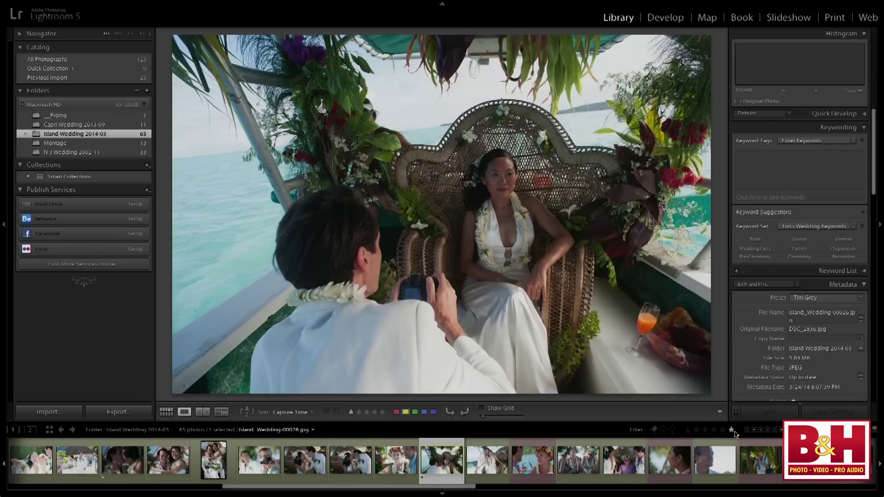
Step: Filter to photos rated one star or higher (11 of 65) and show Island_Wedding-00001.jpg large
{"action": "left_click", "coordinate": [695, 432]}
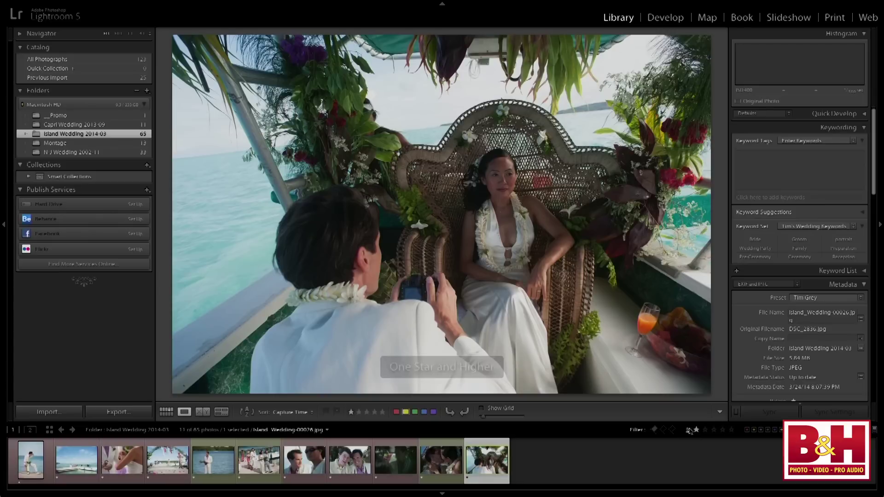
{"action": "left_click", "coordinate": [689, 430]}
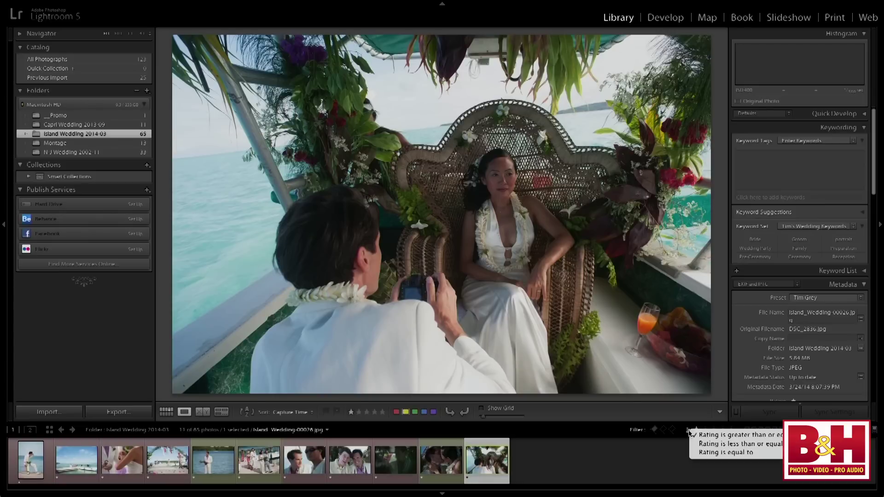
{"action": "left_click", "coordinate": [730, 436]}
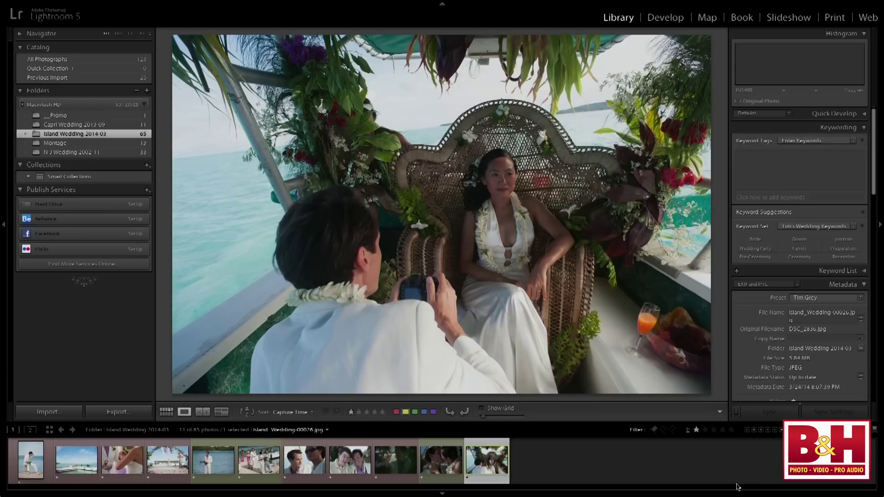
{"action": "left_click", "coordinate": [28, 481]}
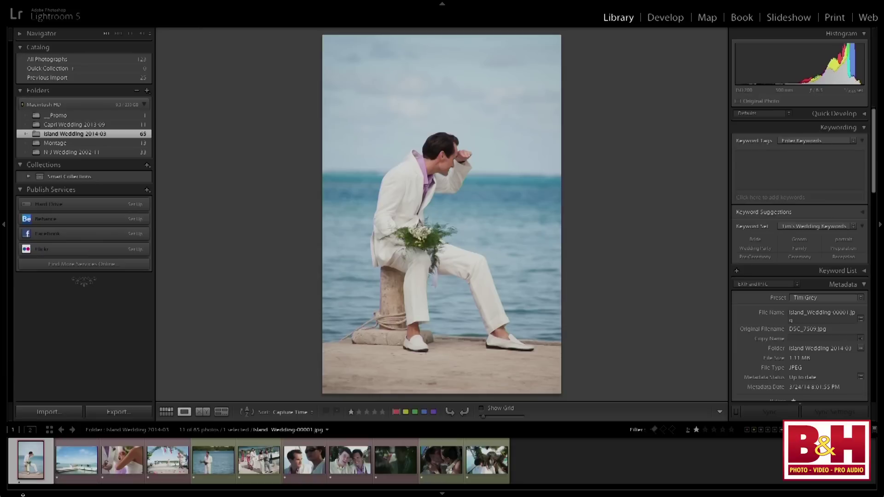
Step: Advance to Island_Wedding-00010.jpg, the groom holding a bouquet by the sea, and rate it two stars
{"action": "key", "text": "Right"}
{"action": "key", "text": "Right"}
{"action": "key", "text": "Right"}
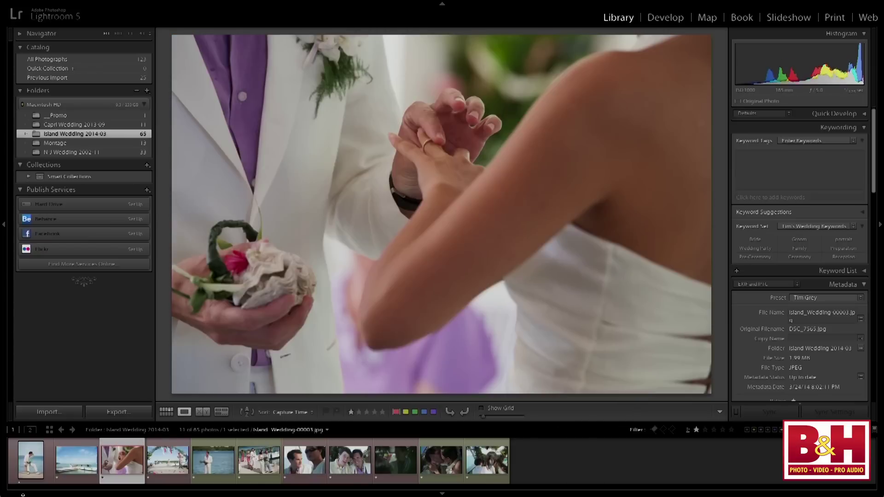
{"action": "key", "text": "Right"}
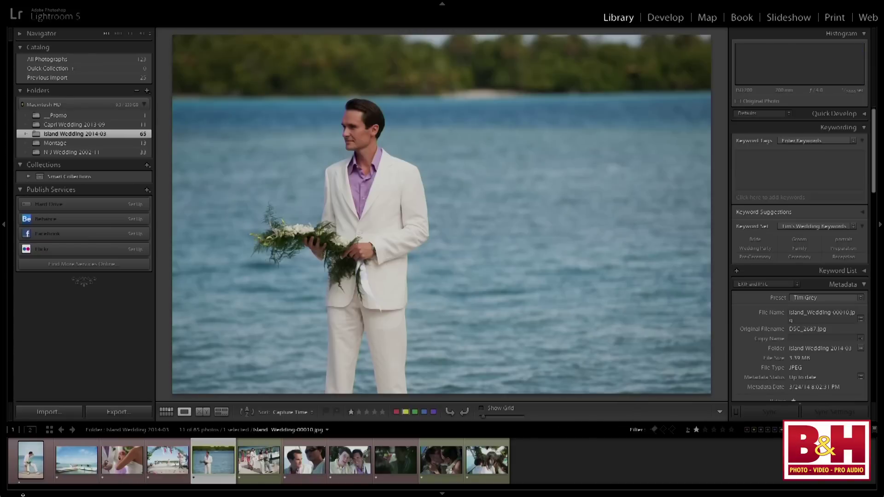
{"action": "key", "text": "2"}
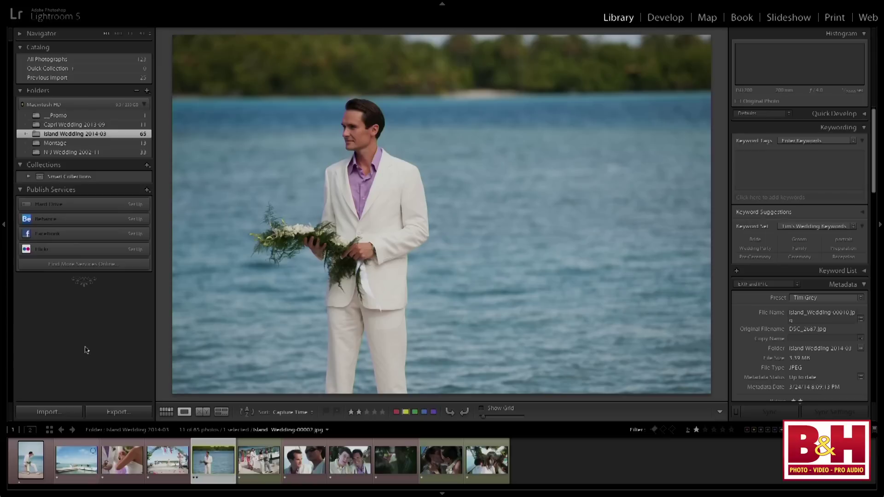
Step: Show All Photographs as a grid and scroll through the rating-filtered results
{"action": "left_click", "coordinate": [39, 59]}
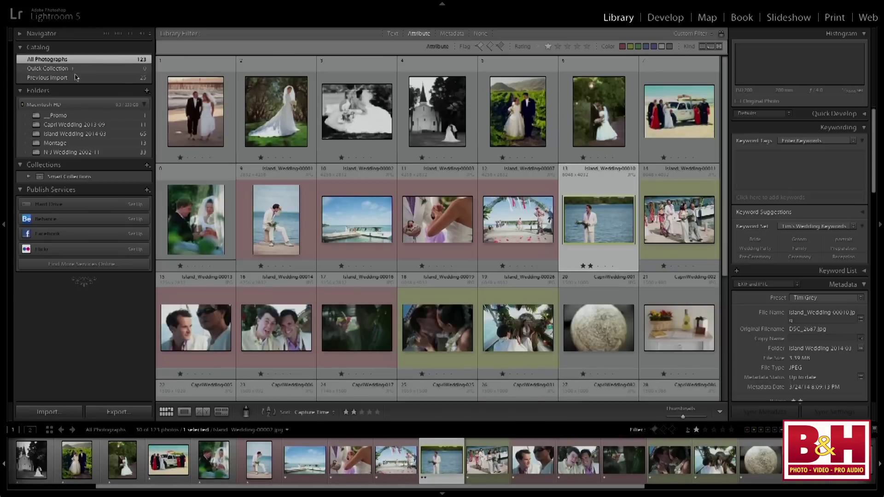
{"action": "scroll", "coordinate": [639, 135], "scroll_direction": "down", "scroll_amount": 4}
{"action": "scroll", "coordinate": [639, 135], "scroll_direction": "up", "scroll_amount": 4}
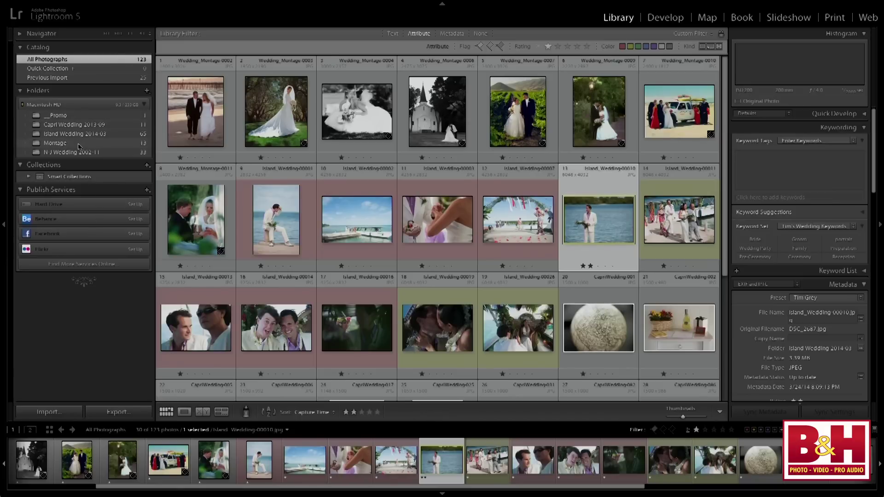
Step: Open N J Wedding 2002-11 unfiltered, select thumbnails 4 through 7, and show IMG_2765.jpg large
{"action": "left_click", "coordinate": [94, 152]}
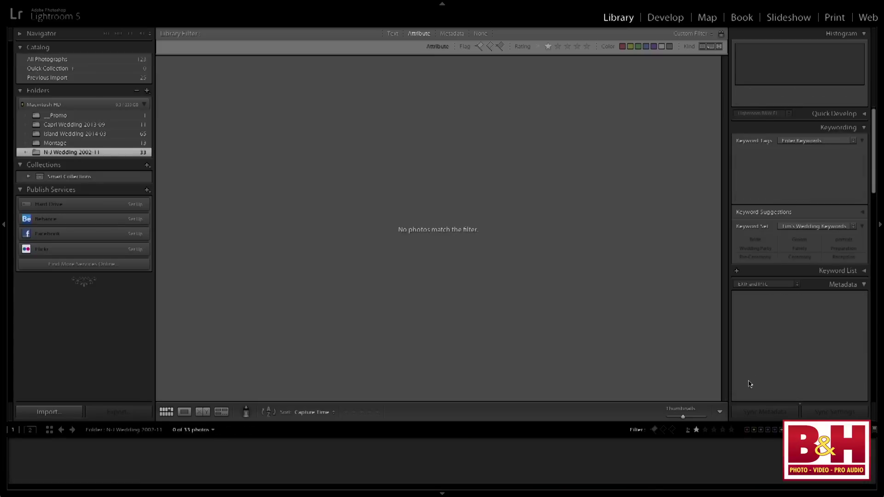
{"action": "left_click", "coordinate": [874, 429]}
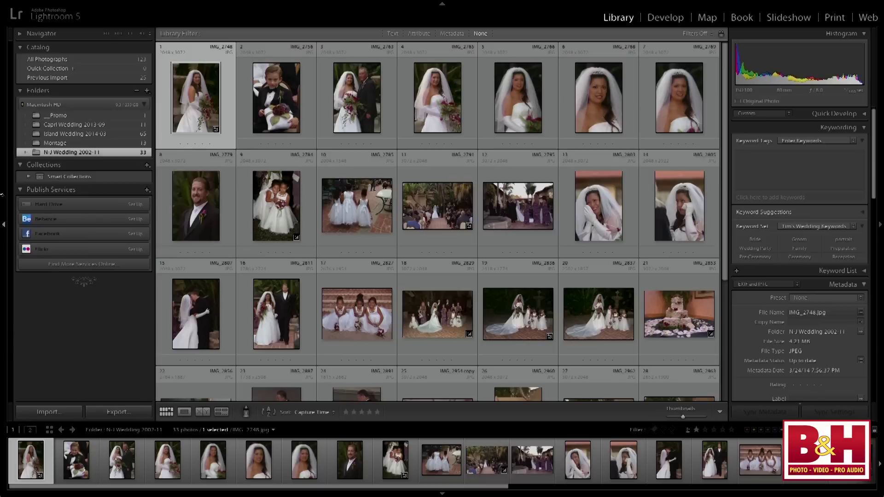
{"action": "left_click", "coordinate": [428, 82]}
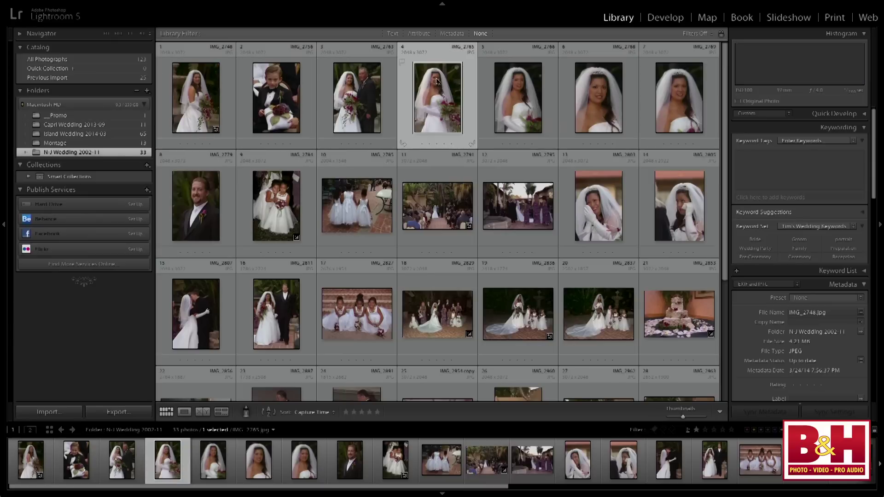
{"action": "left_click", "coordinate": [667, 99], "text": "shift"}
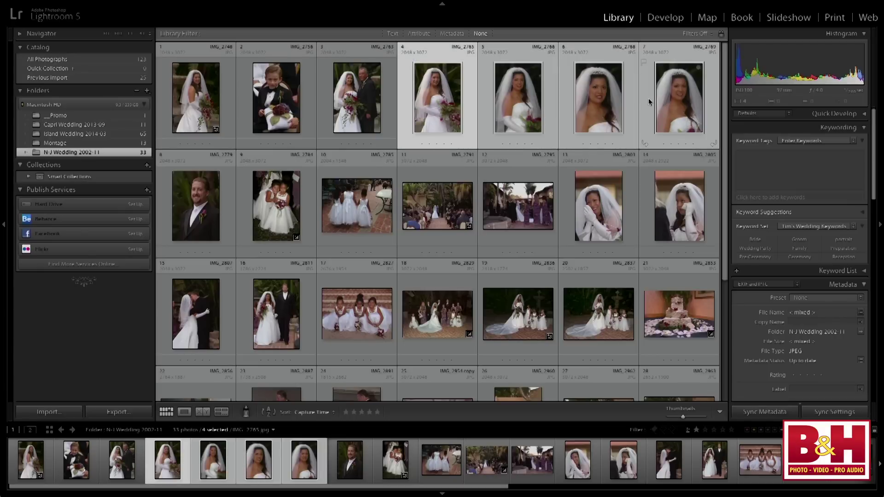
{"action": "left_click", "coordinate": [184, 413]}
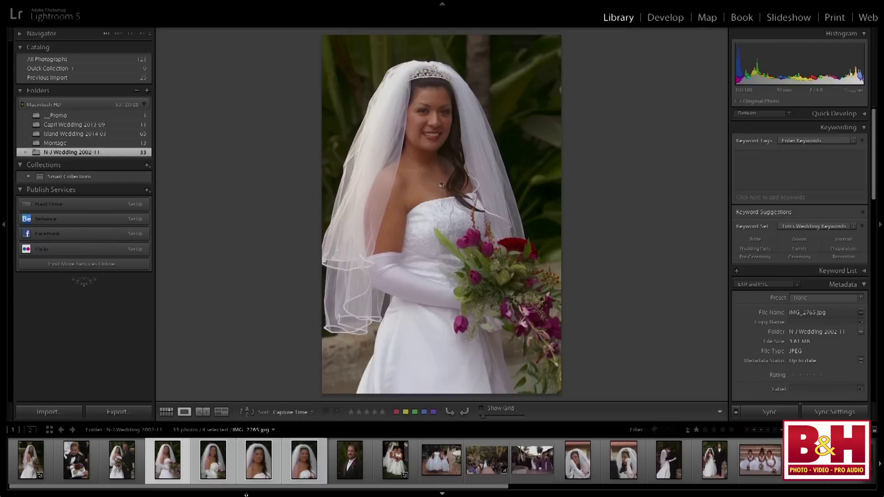
Step: Cycle back and forth through the four selected portraits, ending on the IMG_2768.jpg veil close-up
{"action": "key", "text": "Right"}
{"action": "key", "text": "Right"}
{"action": "key", "text": "Right"}
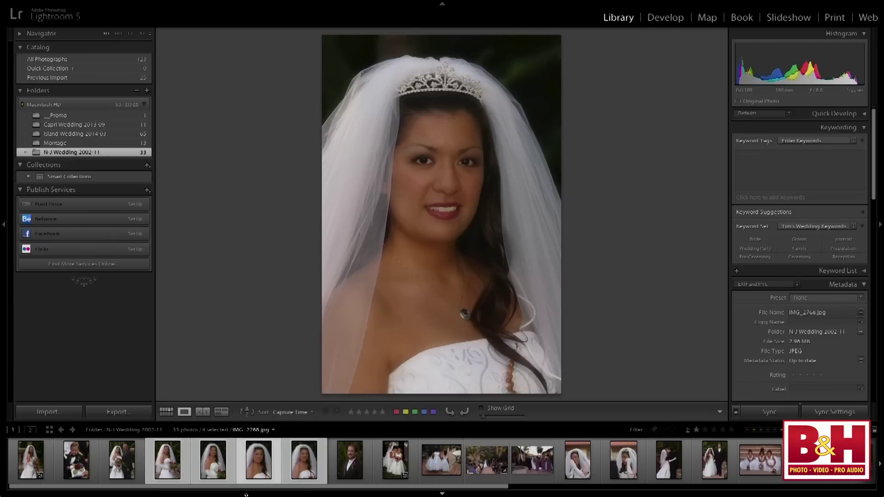
{"action": "key", "text": "Left"}
{"action": "key", "text": "Left"}
{"action": "key", "text": "Left"}
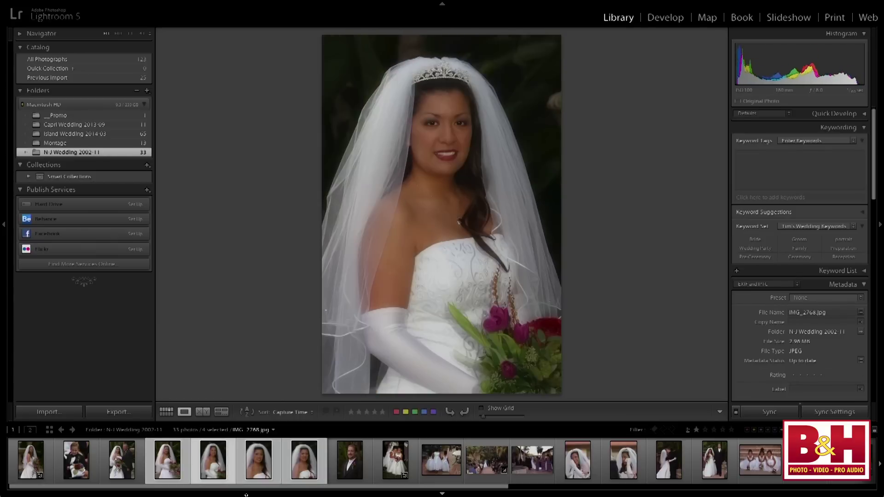
{"action": "key", "text": "Left"}
{"action": "key", "text": "Left"}
{"action": "key", "text": "Left"}
{"action": "key", "text": "Left"}
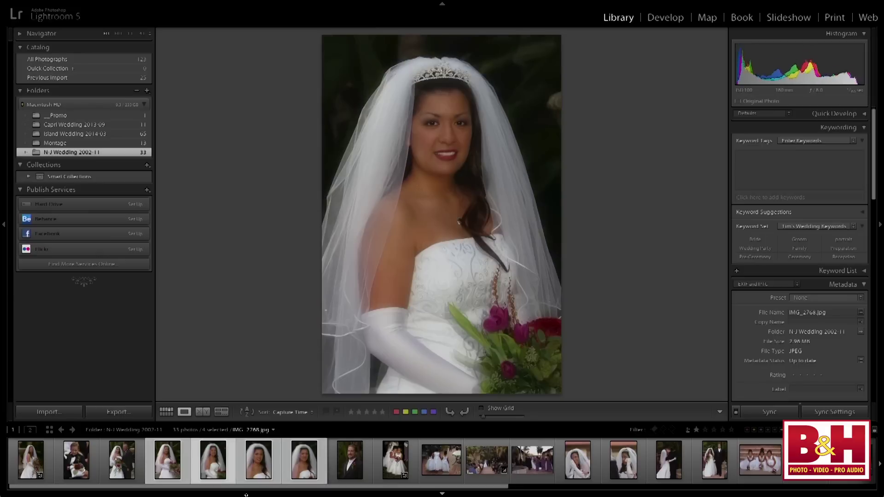
{"action": "key", "text": "Left"}
{"action": "key", "text": "Right"}
{"action": "key", "text": "Right"}
{"action": "key", "text": "Right"}
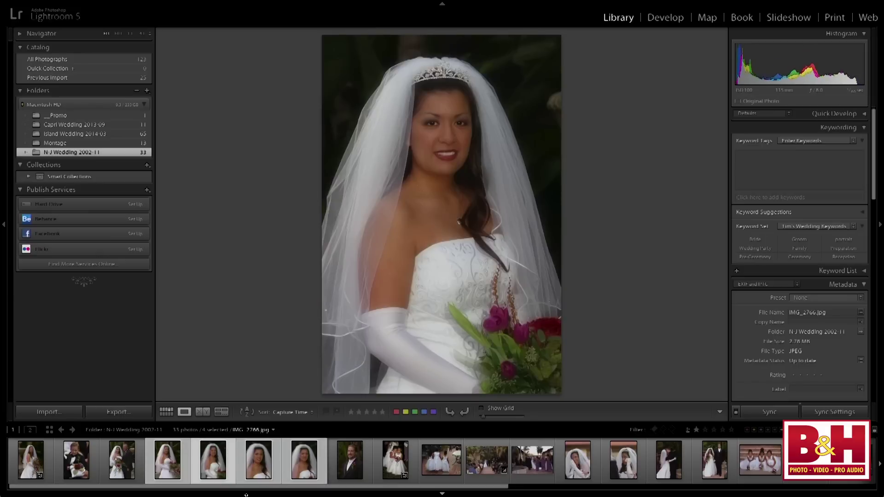
{"action": "key", "text": "Left"}
{"action": "key", "text": "Left"}
{"action": "key", "text": "Right"}
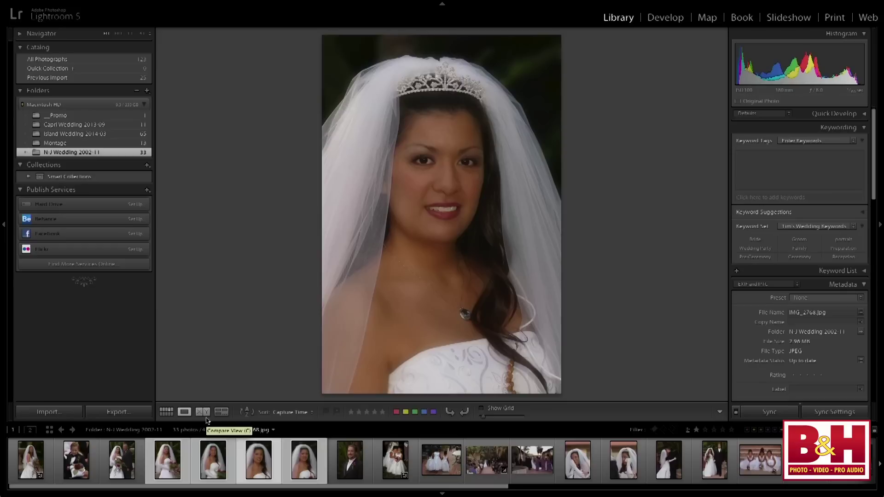
Step: Make the first chosen portrait active, switch to Compare view, and hide the side panels
{"action": "left_click", "coordinate": [175, 460]}
{"action": "key", "text": "c"}
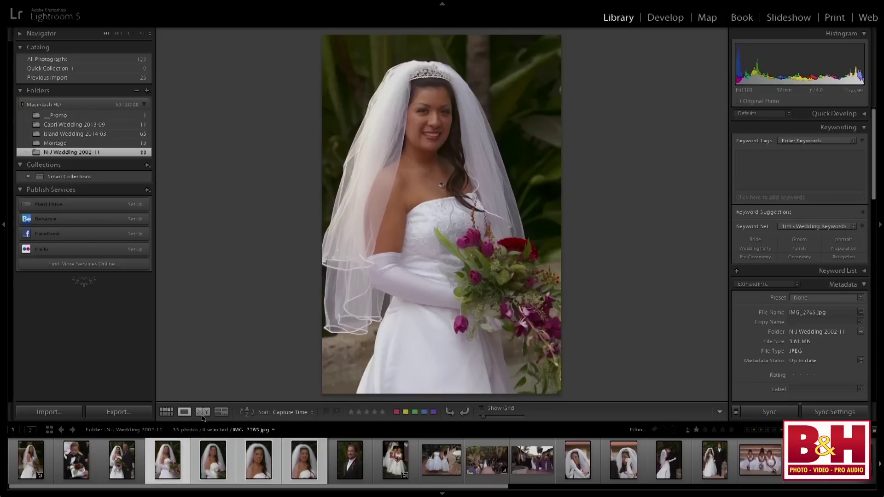
{"action": "key", "text": "Tab"}
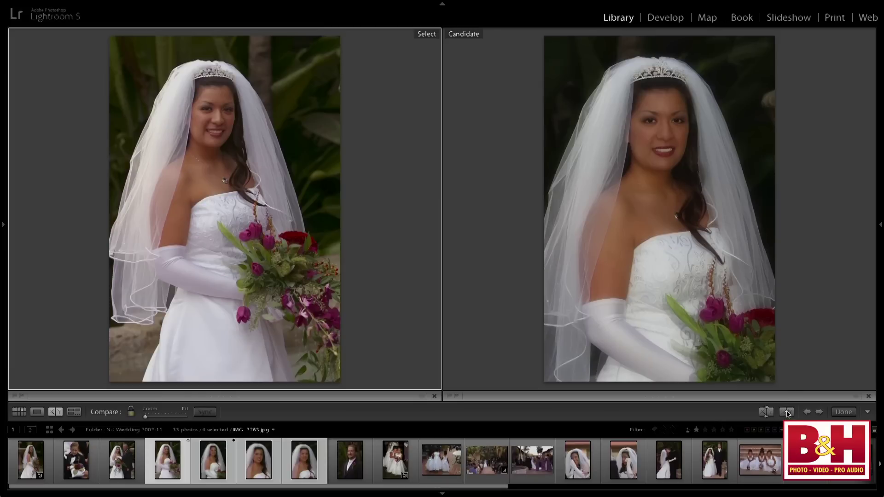
Step: Promote the candidate to Select, then advance the candidate to the veiled, tiara-wearing close-up
{"action": "left_click", "coordinate": [787, 412]}
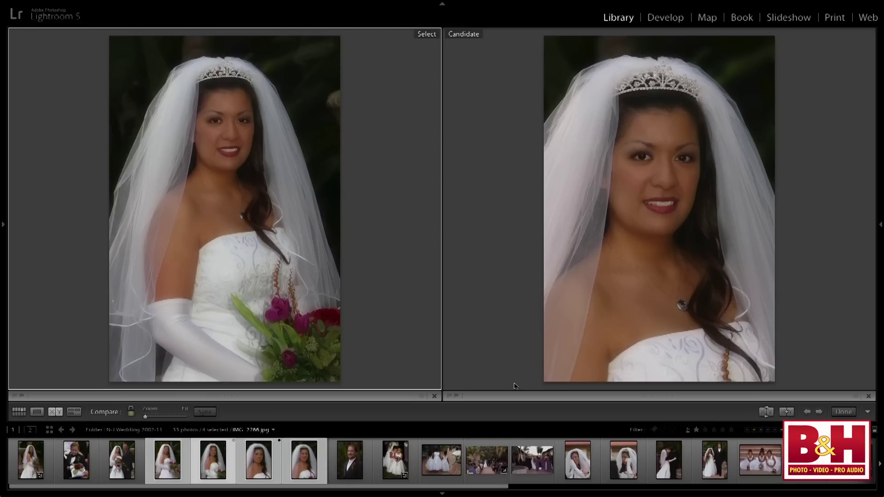
{"action": "left_click", "coordinate": [820, 412]}
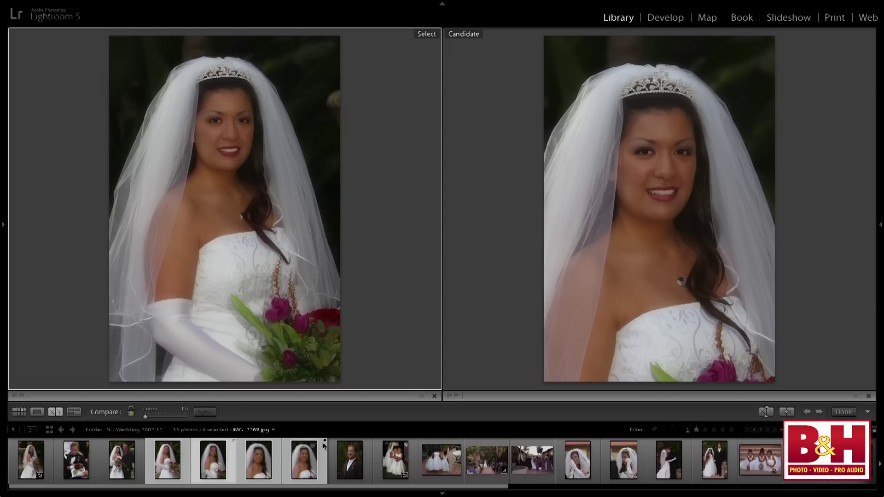
Step: Flip the candidate between the close-up and bouquet shots, settle on the bouquet photo, and exit Compare
{"action": "left_click", "coordinate": [808, 412]}
{"action": "left_click", "coordinate": [808, 413]}
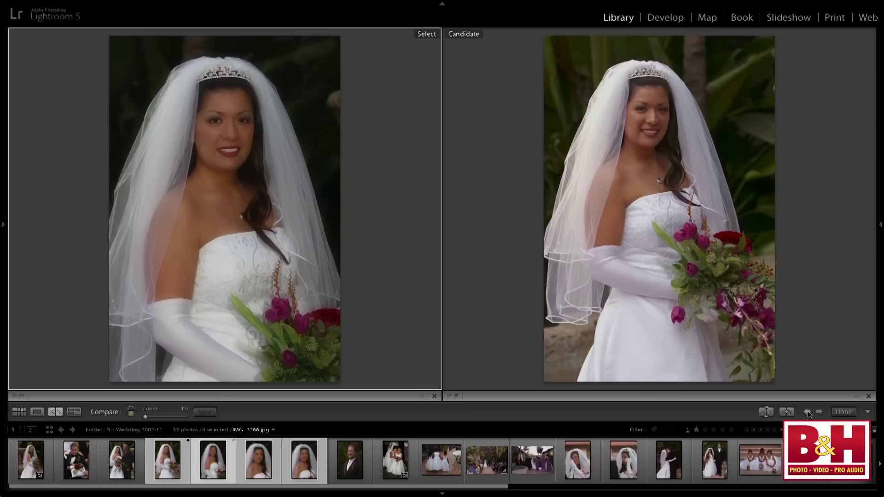
{"action": "left_click", "coordinate": [819, 412]}
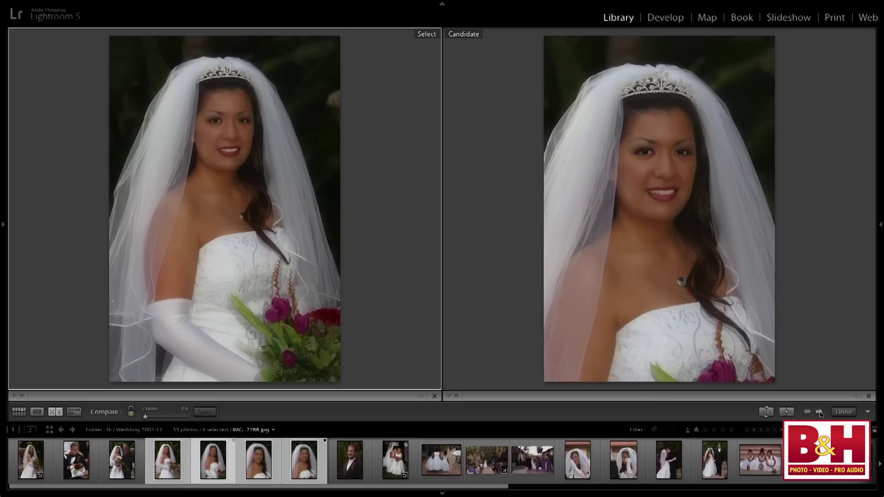
{"action": "left_click", "coordinate": [807, 412]}
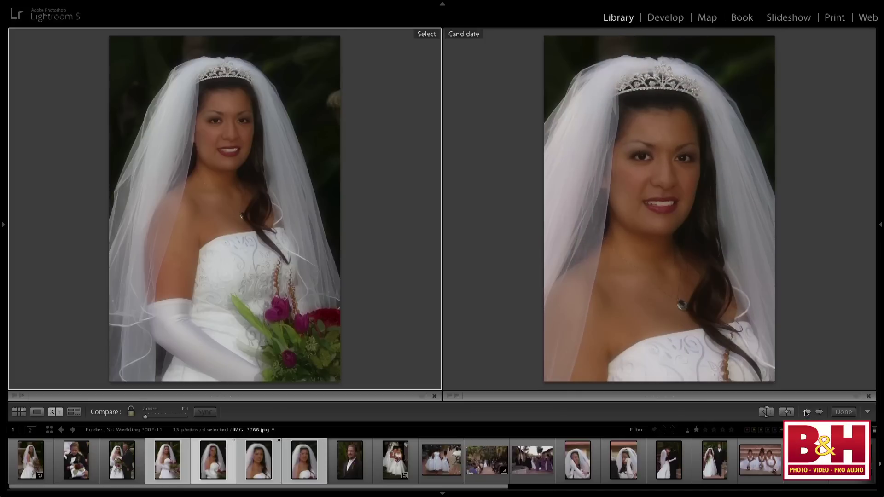
{"action": "left_click", "coordinate": [807, 413]}
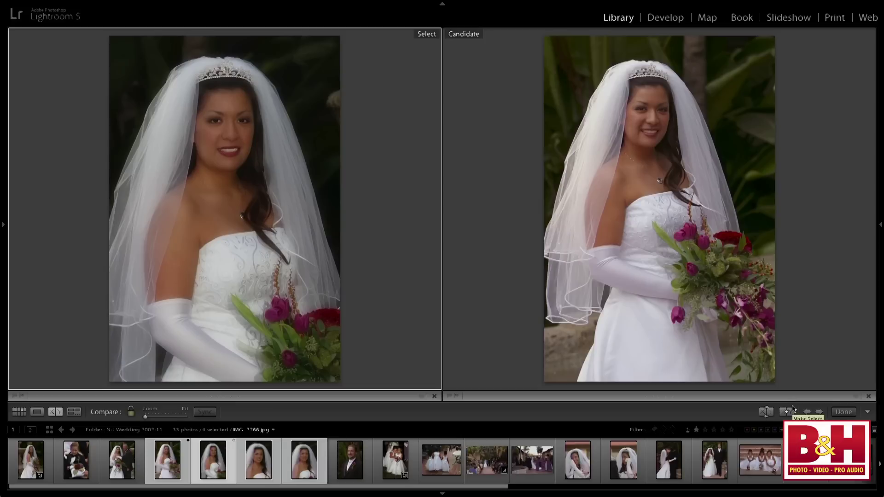
{"action": "left_click", "coordinate": [819, 413]}
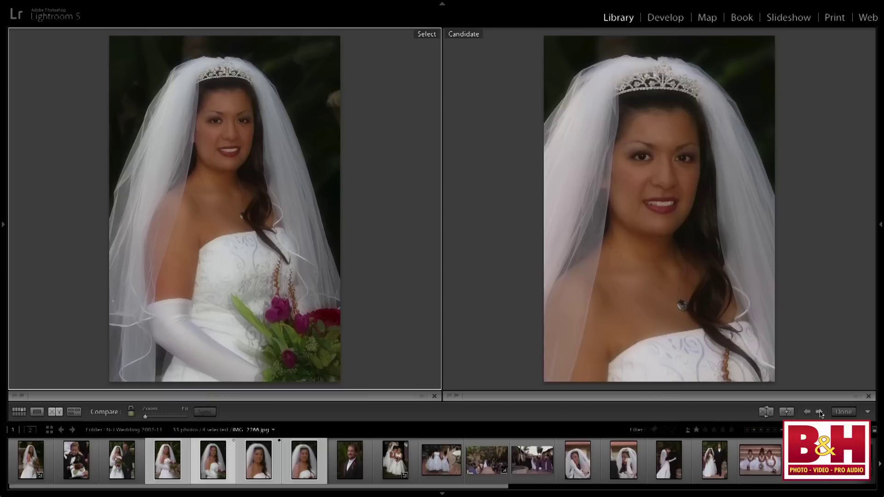
{"action": "left_click", "coordinate": [819, 412]}
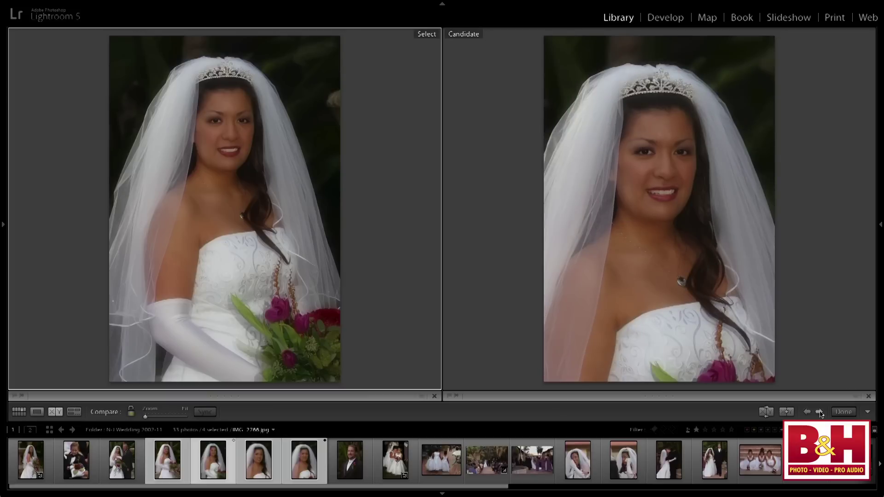
{"action": "left_click", "coordinate": [808, 412]}
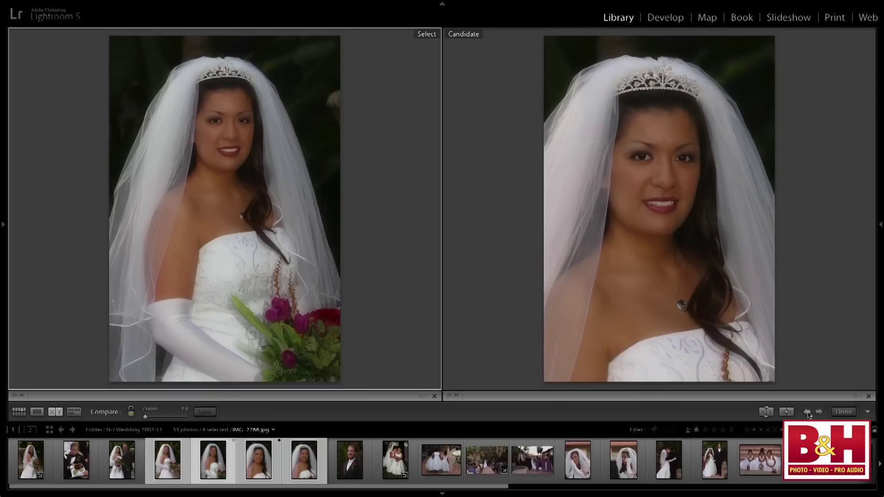
{"action": "left_click", "coordinate": [807, 412]}
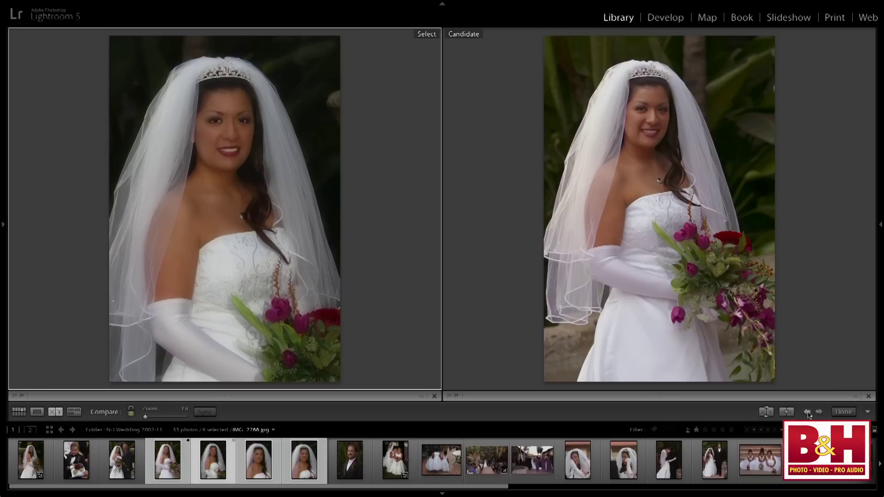
{"action": "left_click", "coordinate": [843, 412]}
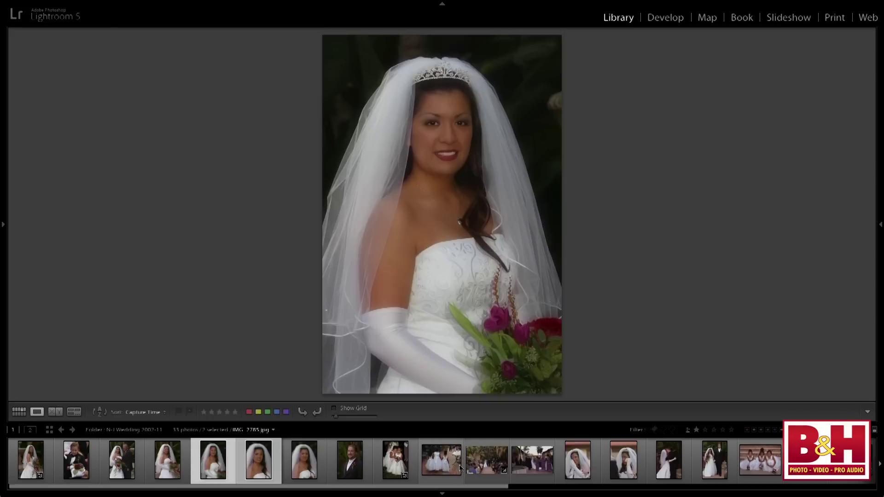
Step: Rate the single bride portrait two stars, restore the side panels, and open the Montage folder
{"action": "left_click", "coordinate": [196, 458]}
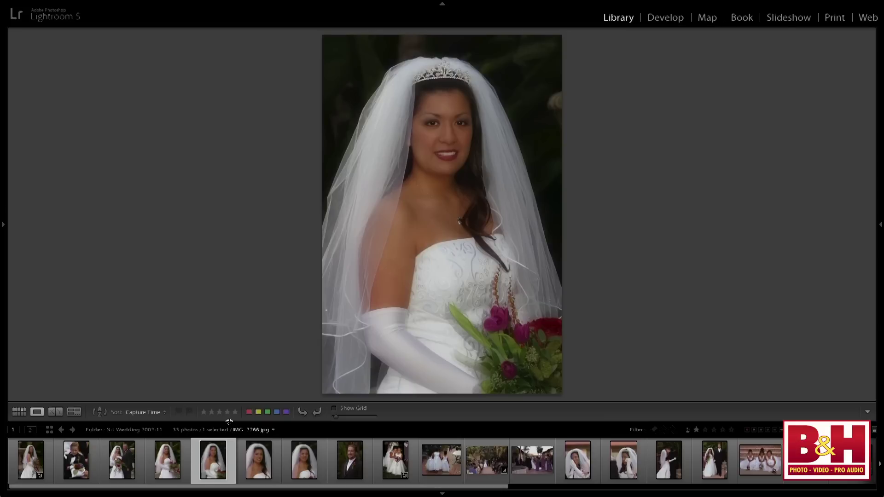
{"action": "key", "text": "2"}
{"action": "key", "text": "Tab"}
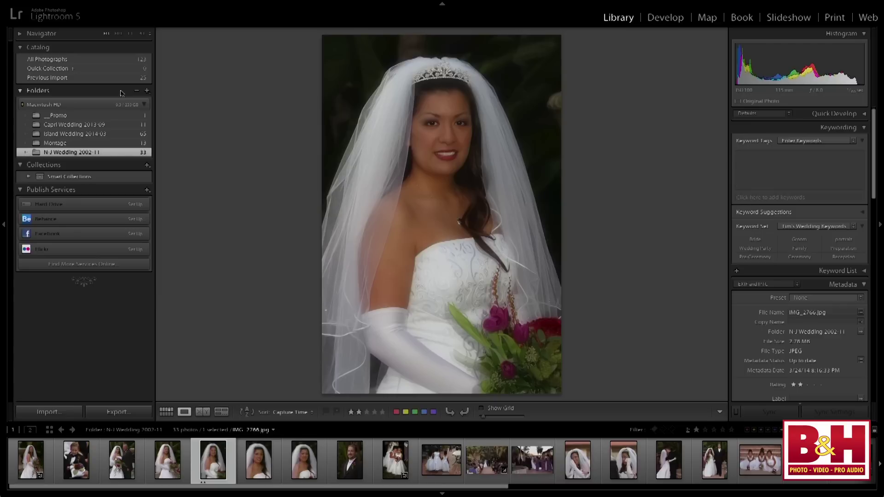
{"action": "left_click", "coordinate": [56, 143]}
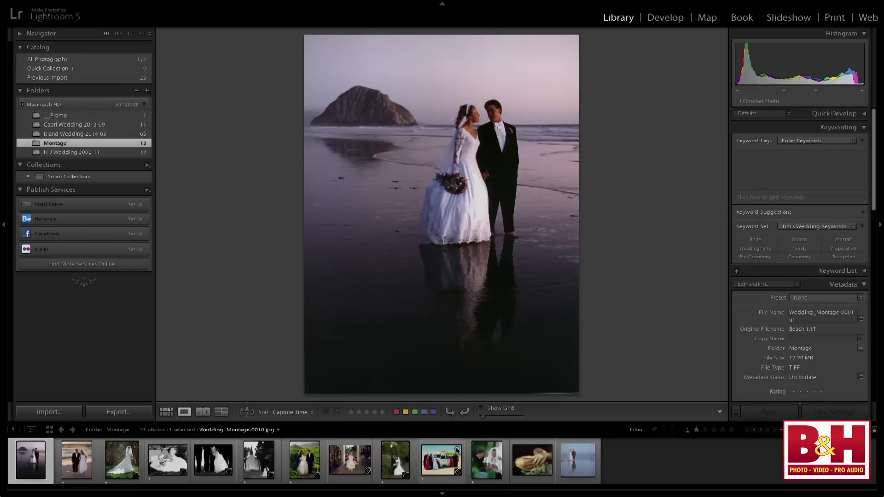
Step: Select all 13 Montage photos and lay them out side by side in Survey view
{"action": "key", "text": "super+a"}
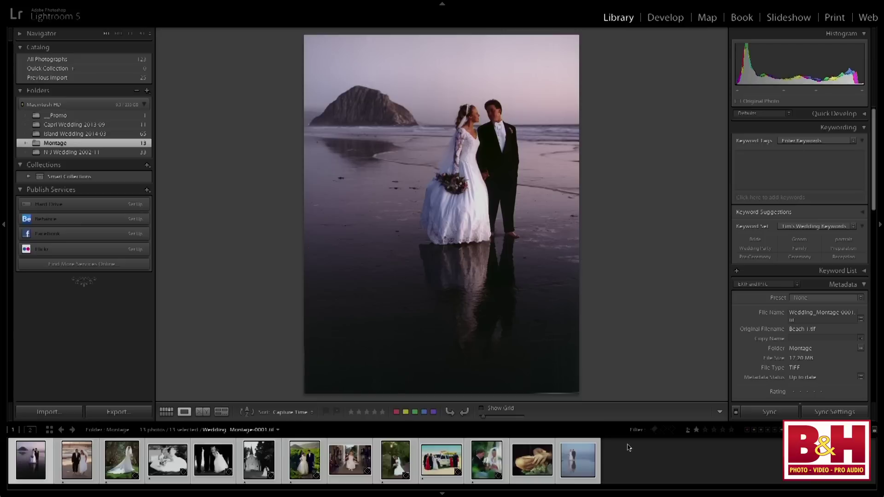
{"action": "left_click", "coordinate": [222, 411]}
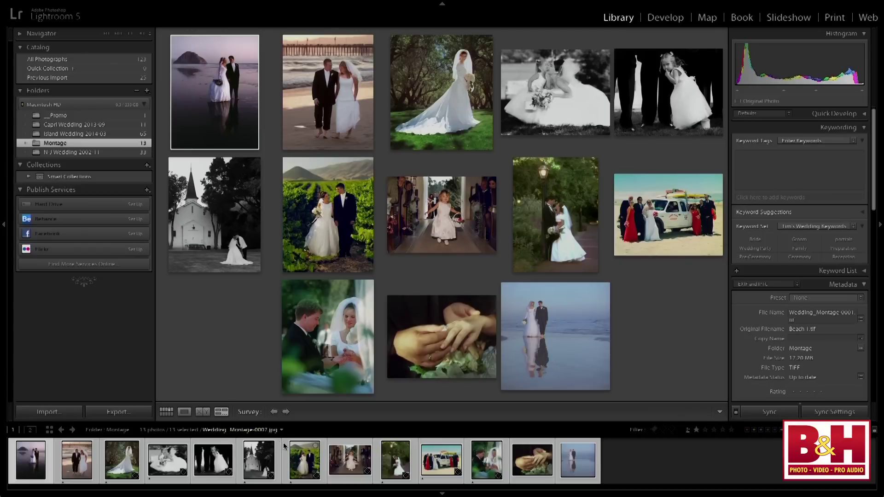
Step: Hide all panels and the toolbar, then drop the rings close-up from the survey
{"action": "key", "text": "shift+Tab"}
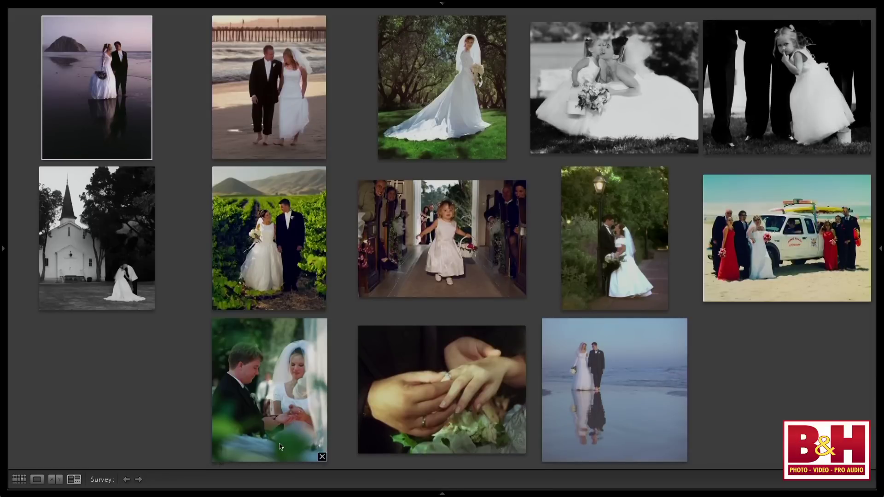
{"action": "key", "text": "t"}
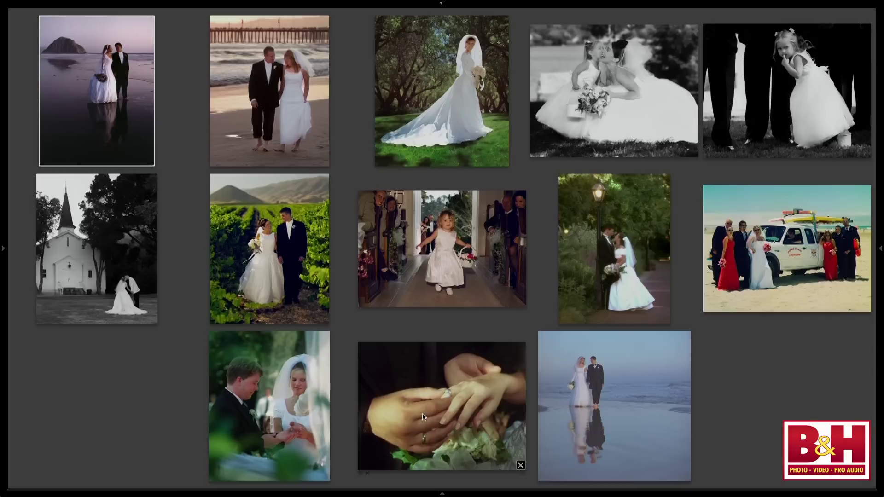
{"action": "left_click", "coordinate": [521, 465]}
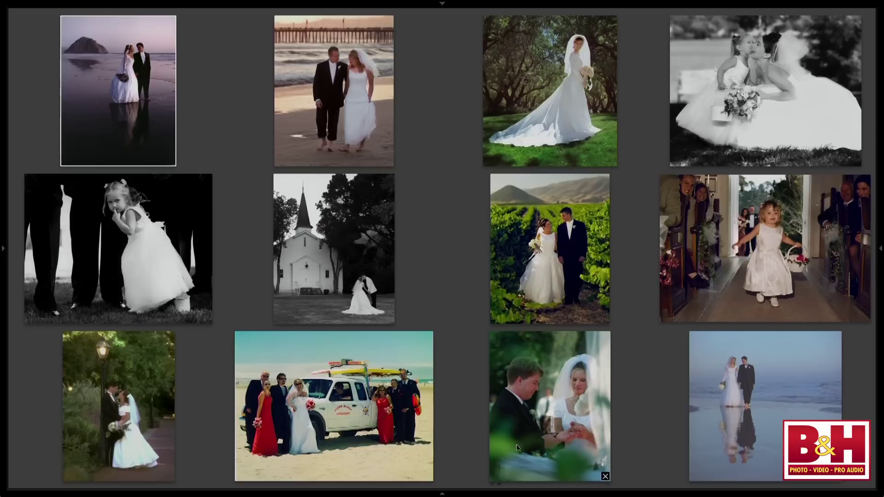
Step: Drop the lifeguard-truck, foliage close-up, flower-girl aisle and beach pier photos from the survey
{"action": "mouse_move", "coordinate": [408, 412]}
{"action": "left_click", "coordinate": [428, 476]}
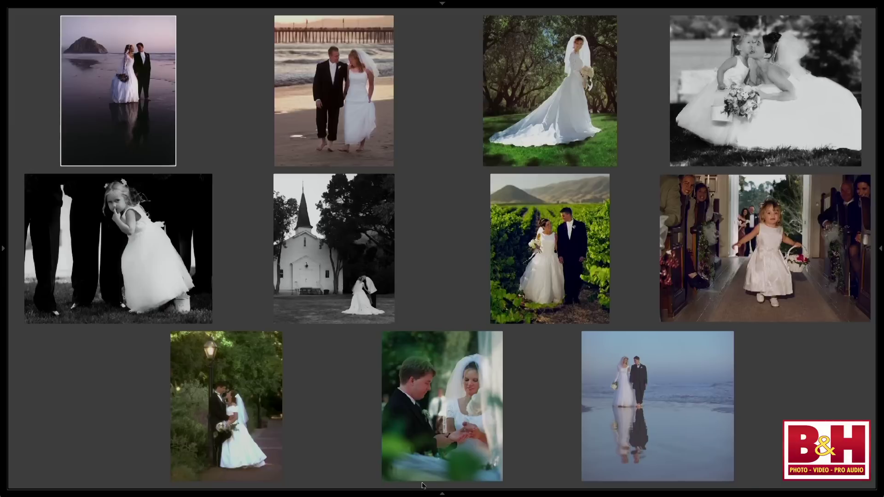
{"action": "left_click", "coordinate": [497, 476]}
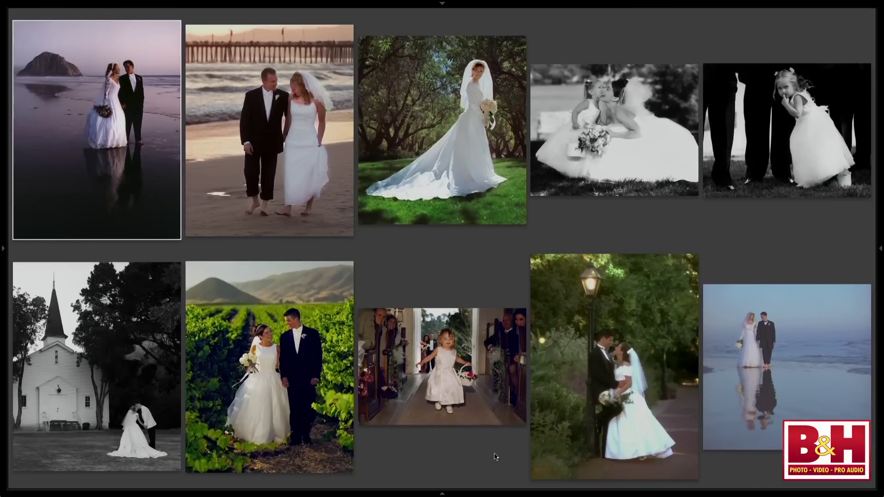
{"action": "left_click", "coordinate": [523, 422]}
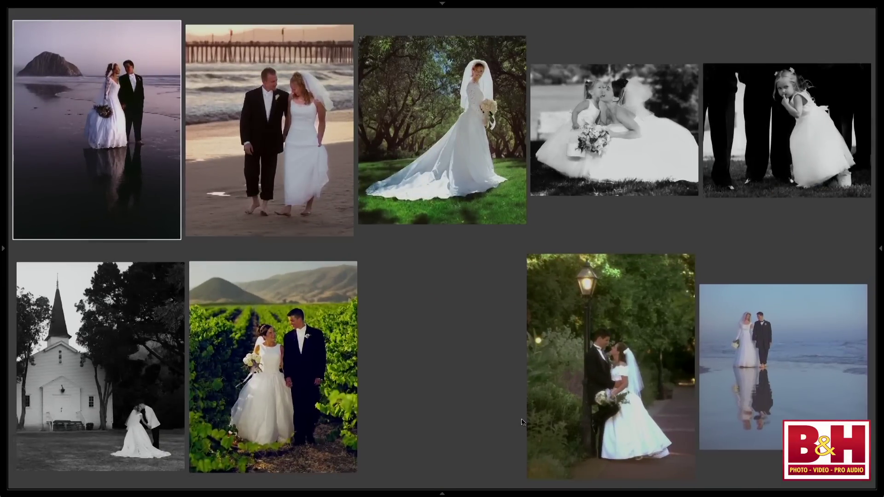
{"action": "mouse_move", "coordinate": [436, 370]}
{"action": "mouse_move", "coordinate": [350, 231]}
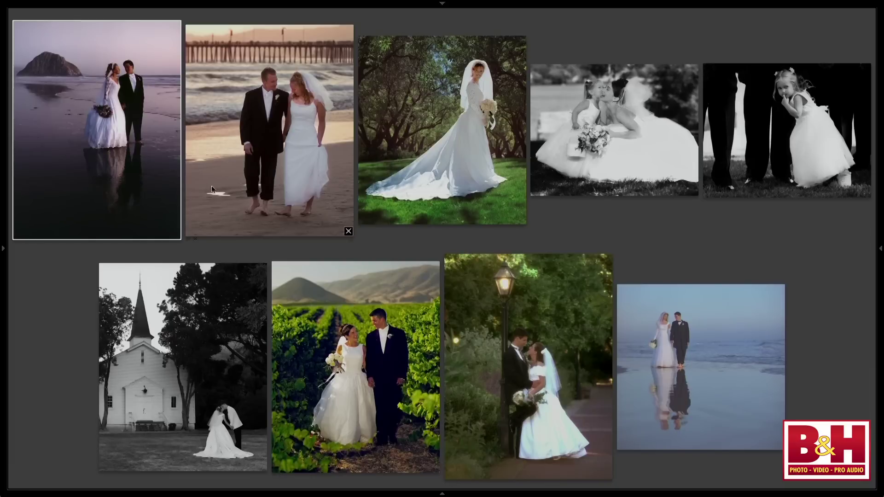
{"action": "left_click", "coordinate": [349, 232]}
Step: Drop the flower-girl, black-and-white flower-girl and bride-on-the-lawn photos from the survey
{"action": "mouse_move", "coordinate": [644, 194]}
{"action": "mouse_move", "coordinate": [844, 119]}
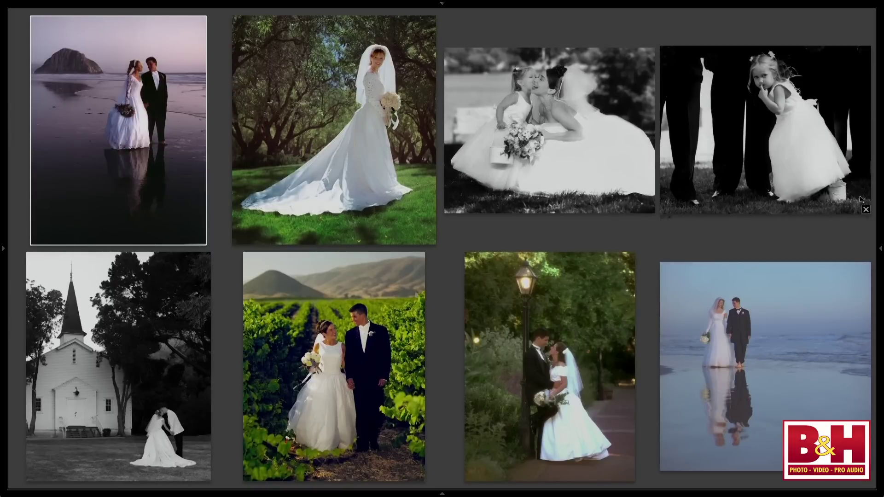
{"action": "left_click", "coordinate": [865, 210]}
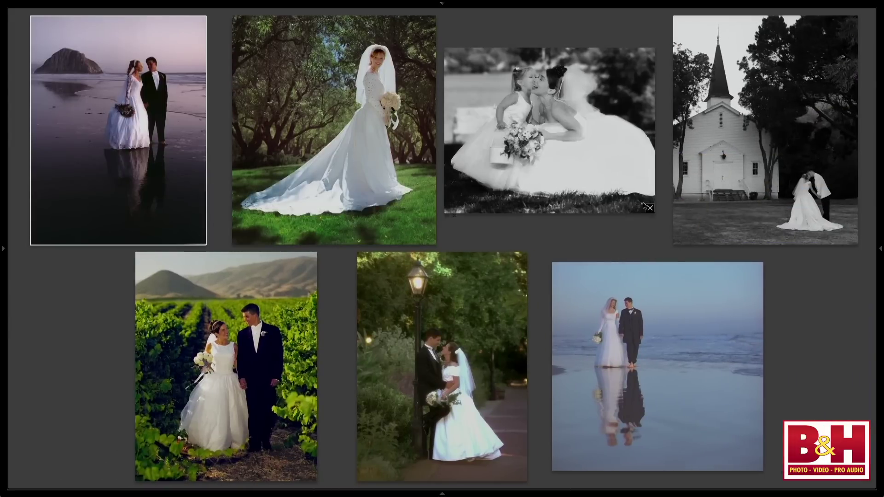
{"action": "left_click", "coordinate": [650, 209]}
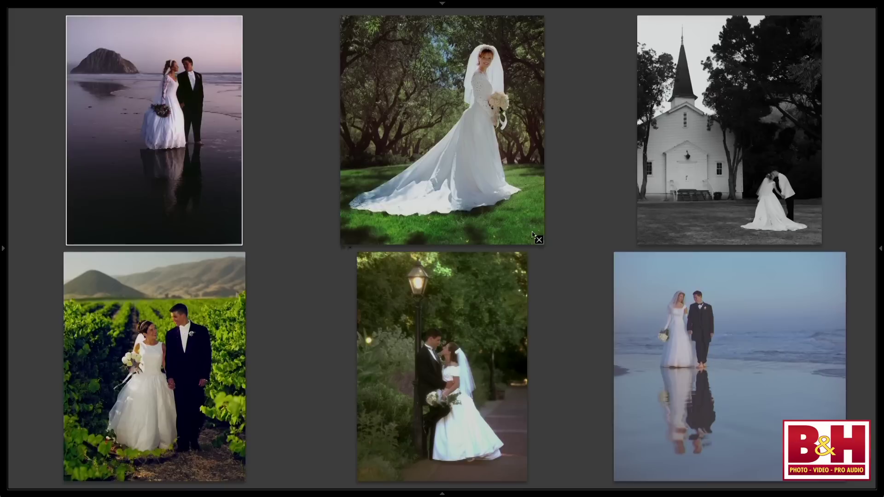
{"action": "left_click", "coordinate": [540, 241]}
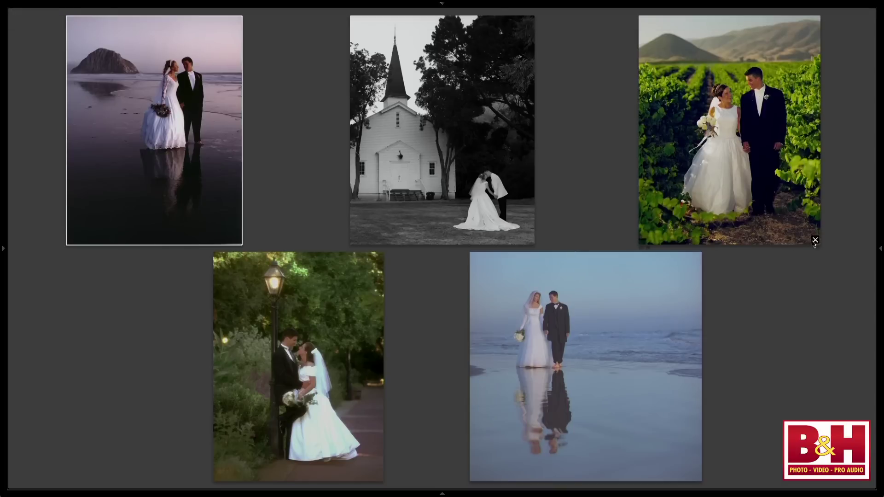
Step: Remove the vineyard, garden lamppost, black-and-white church and blue beach photos, leaving the dusk shot
{"action": "left_click", "coordinate": [815, 240]}
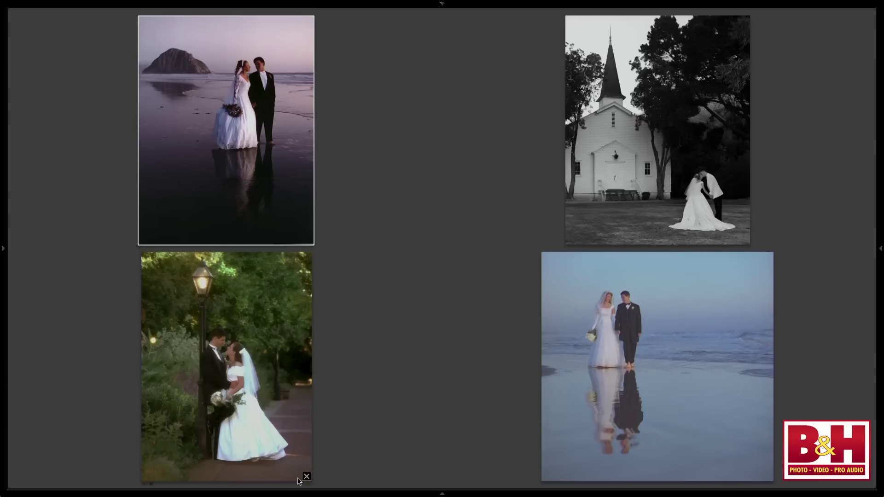
{"action": "left_click", "coordinate": [307, 477]}
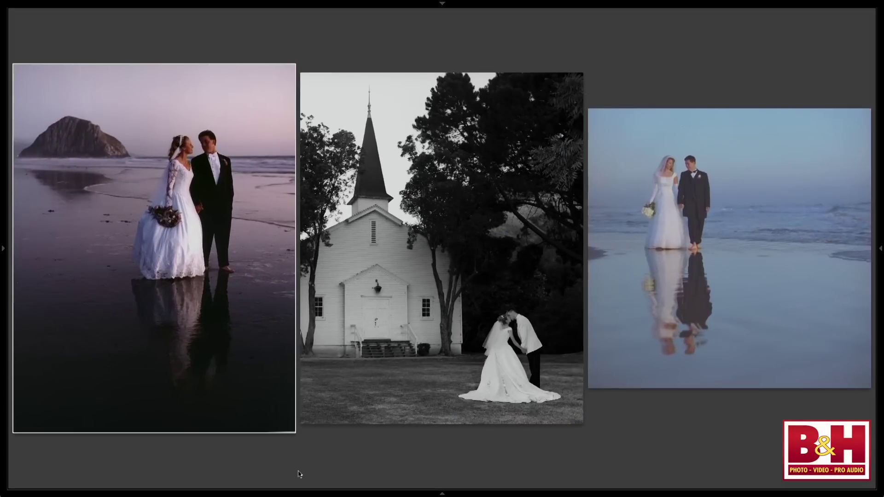
{"action": "left_click", "coordinate": [575, 419]}
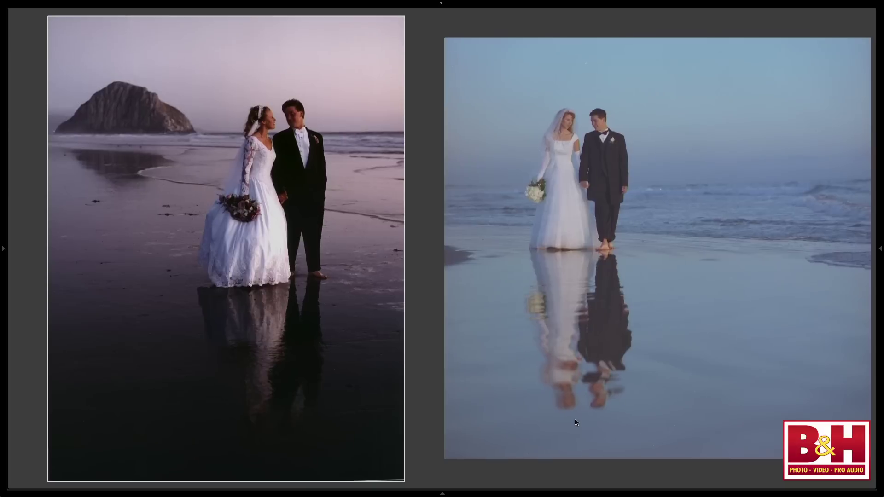
{"action": "left_click", "coordinate": [865, 453]}
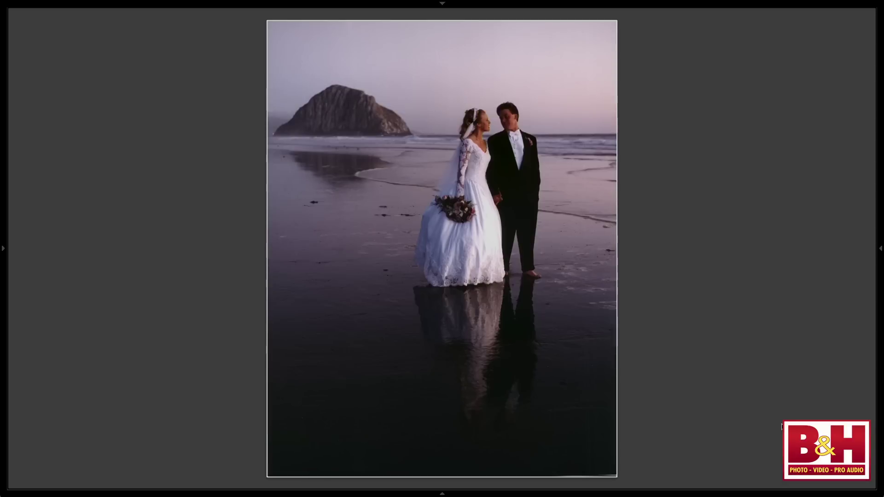
Step: Bring back the toolbar and all panels, then show the Island Wedding 2014-03 folder
{"action": "key", "text": "t"}
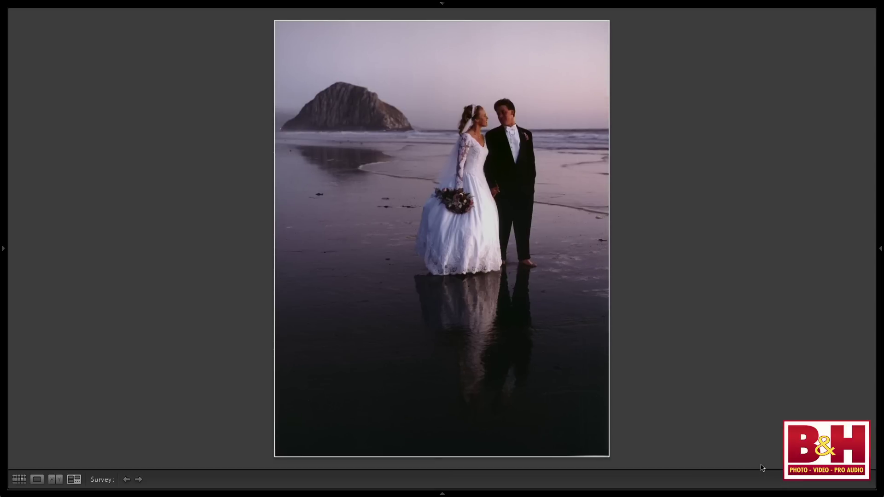
{"action": "key", "text": "shift+Tab"}
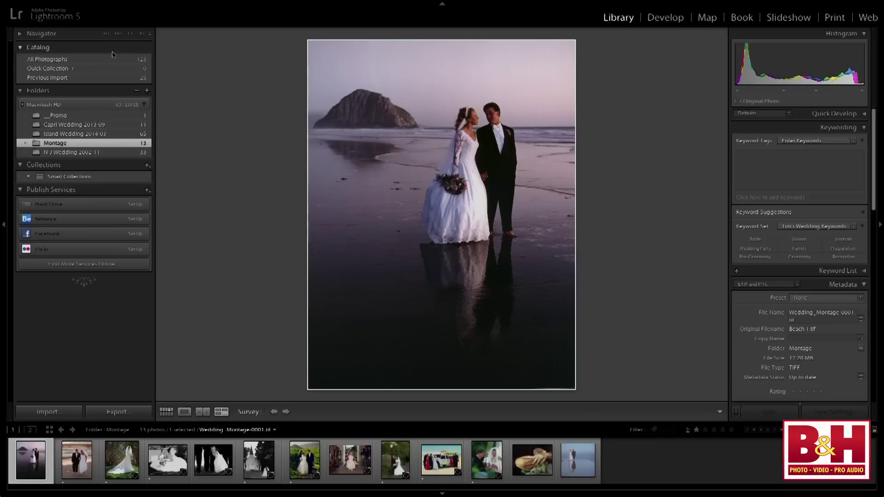
{"action": "left_click", "coordinate": [68, 134]}
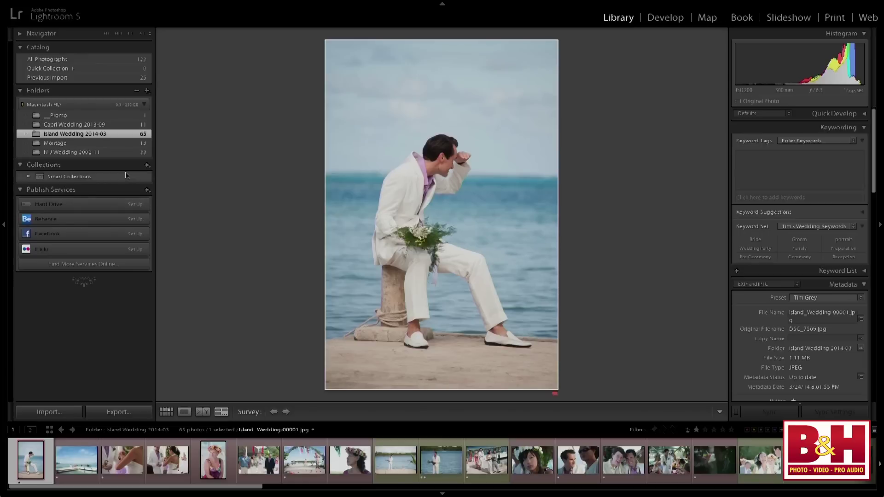
Step: Open the Collections panel's + menu of new collection options
{"action": "left_click", "coordinate": [147, 165]}
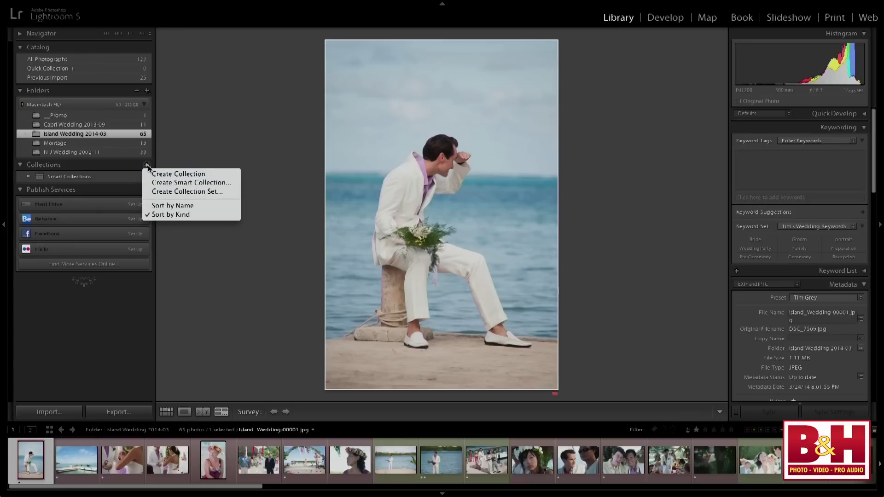
Step: Create an empty collection set named 'Island Wedding'
{"action": "left_click", "coordinate": [229, 192]}
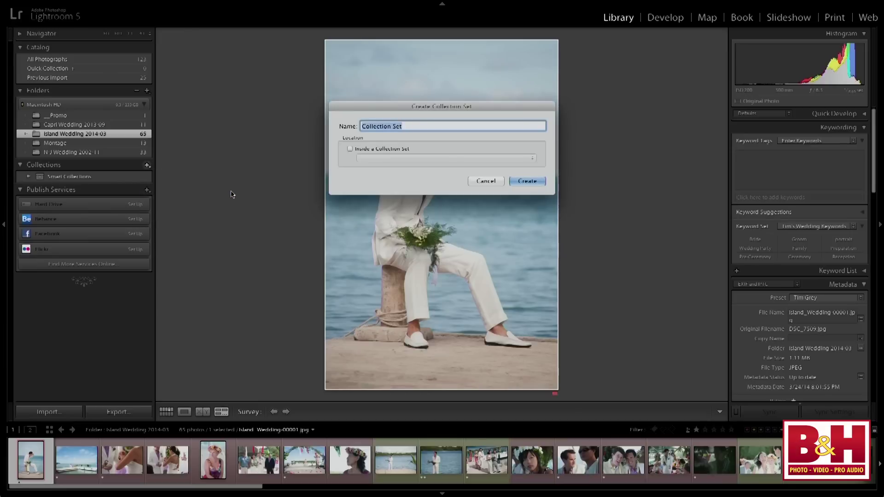
{"action": "type", "text": "Island Wedding"}
{"action": "left_click", "coordinate": [527, 182]}
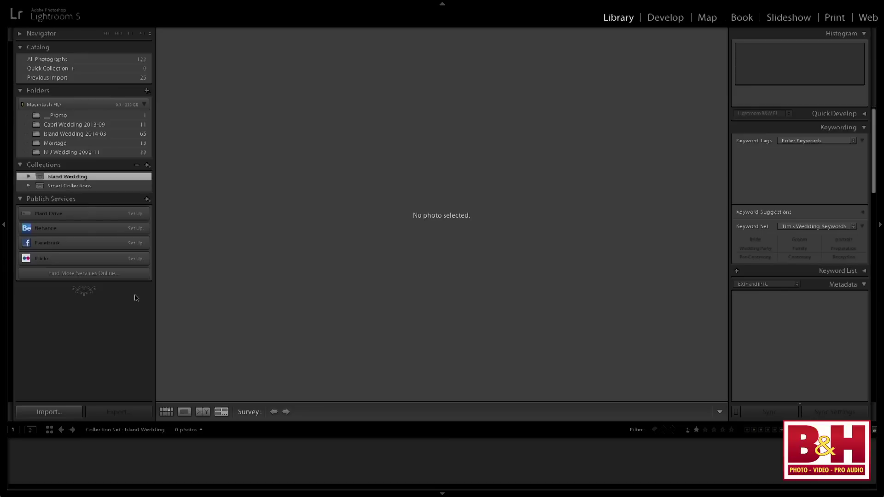
Step: Create a regular collection named 'Photo Album' with Island Wedding as its parent collection set
{"action": "left_click", "coordinate": [148, 165]}
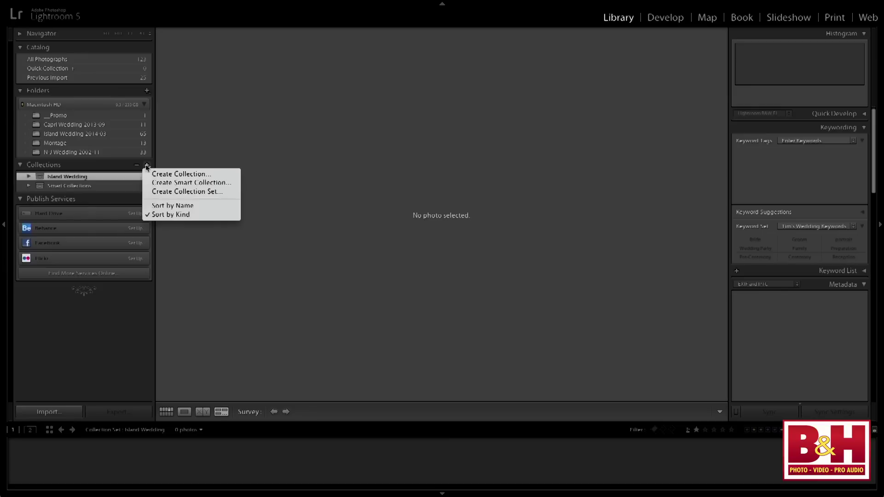
{"action": "left_click", "coordinate": [180, 174]}
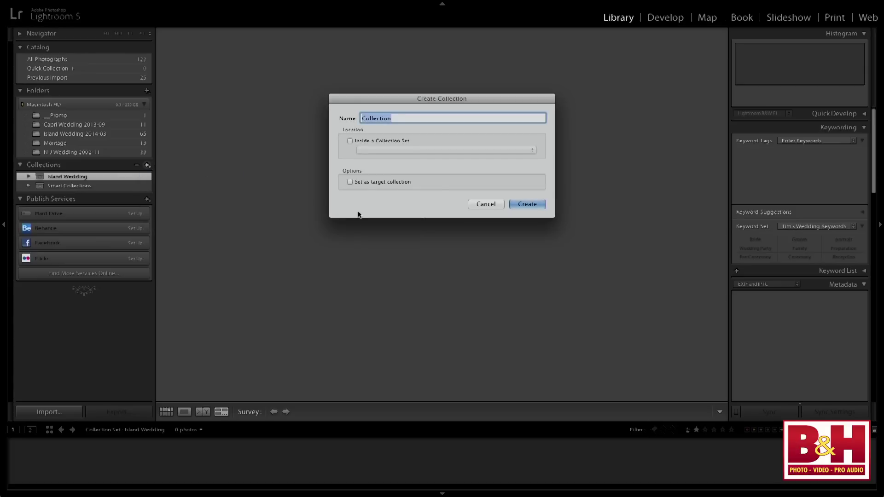
{"action": "type", "text": "Photo Album"}
{"action": "left_click", "coordinate": [392, 142]}
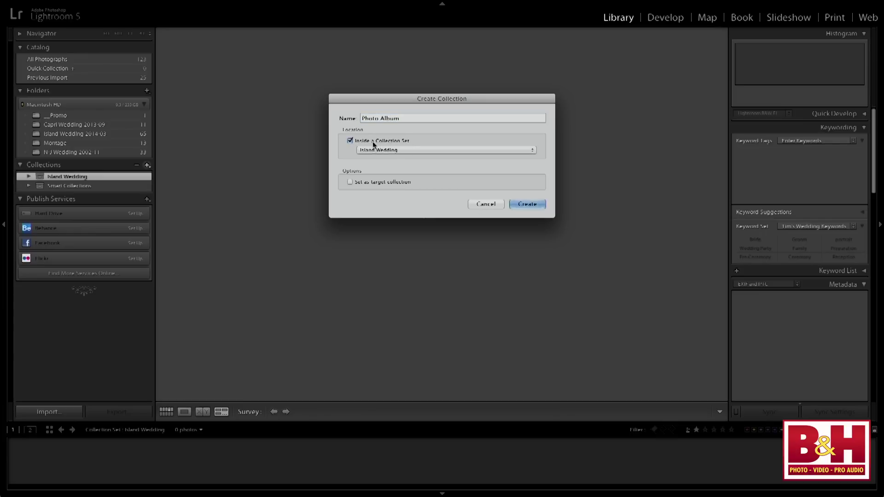
{"action": "left_click", "coordinate": [413, 151]}
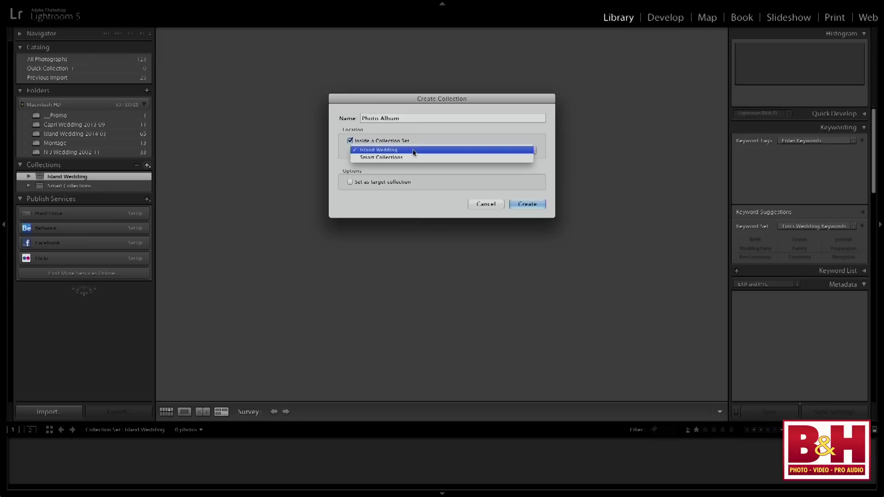
{"action": "left_click", "coordinate": [413, 151]}
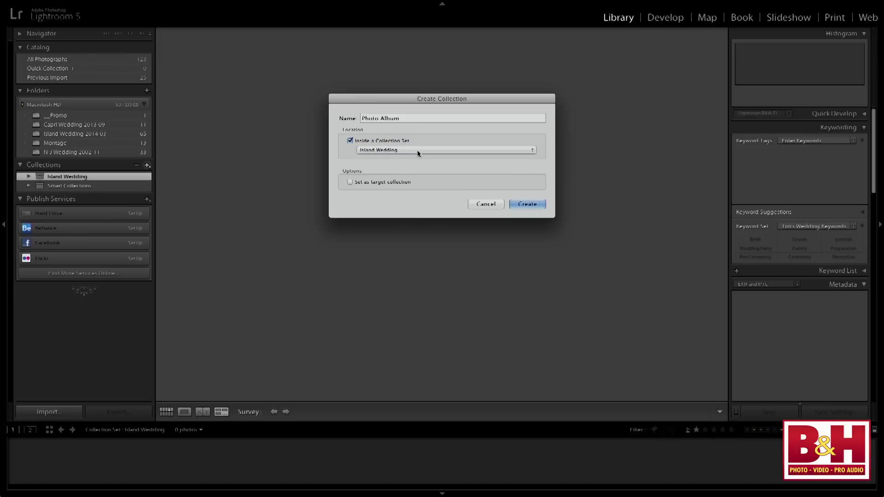
{"action": "left_click", "coordinate": [525, 204]}
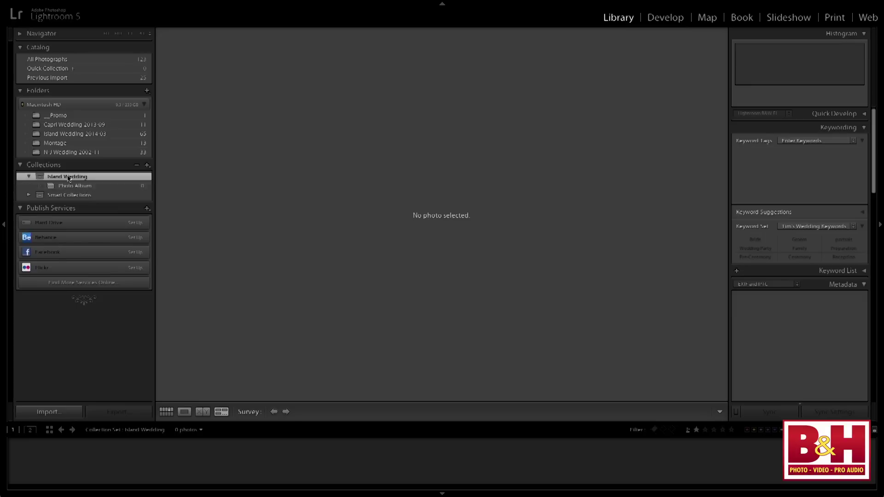
{"action": "left_click", "coordinate": [28, 177]}
Step: Expand Island Wedding, view the empty Photo Album collection, then return to the Island Wedding 2014-03 folder
{"action": "left_click", "coordinate": [28, 176]}
{"action": "left_click", "coordinate": [28, 177]}
{"action": "left_click", "coordinate": [28, 177]}
{"action": "left_click", "coordinate": [28, 176]}
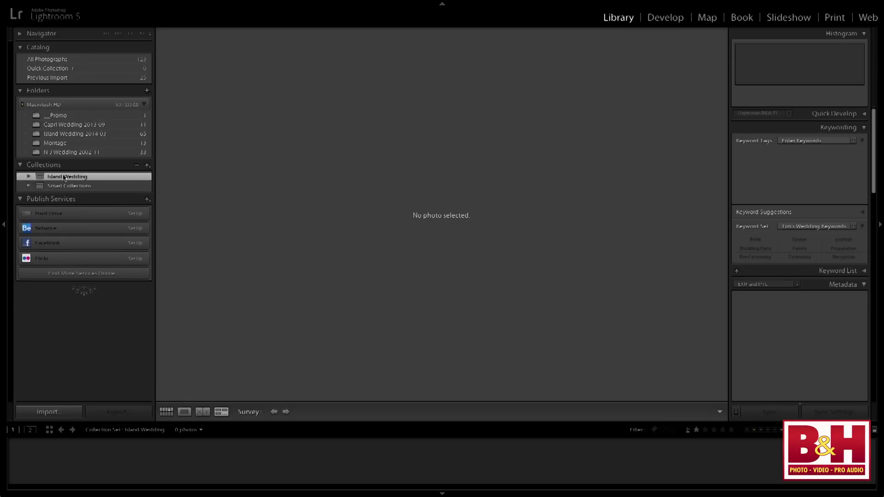
{"action": "left_click", "coordinate": [28, 177]}
{"action": "left_click", "coordinate": [72, 187]}
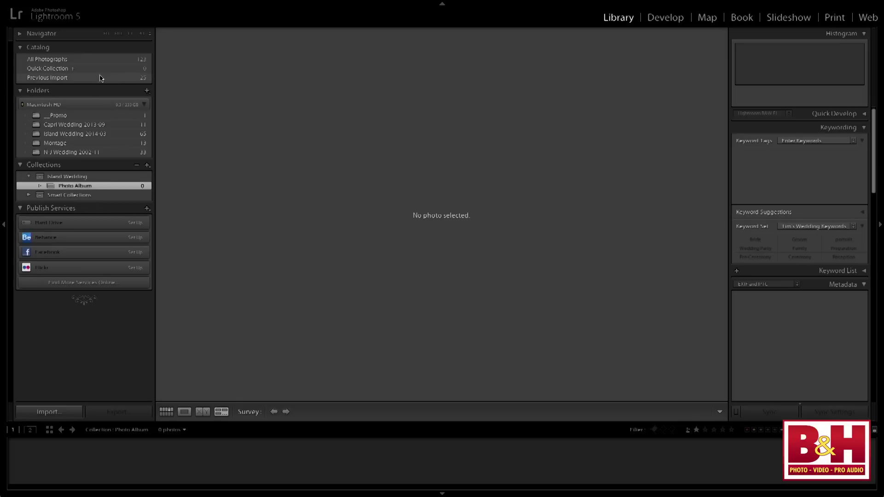
{"action": "left_click", "coordinate": [81, 134]}
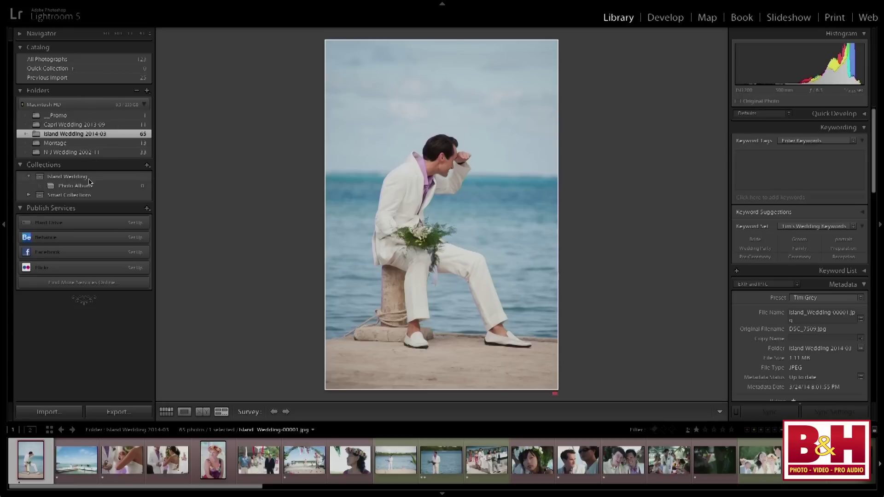
{"action": "right_click", "coordinate": [77, 187]}
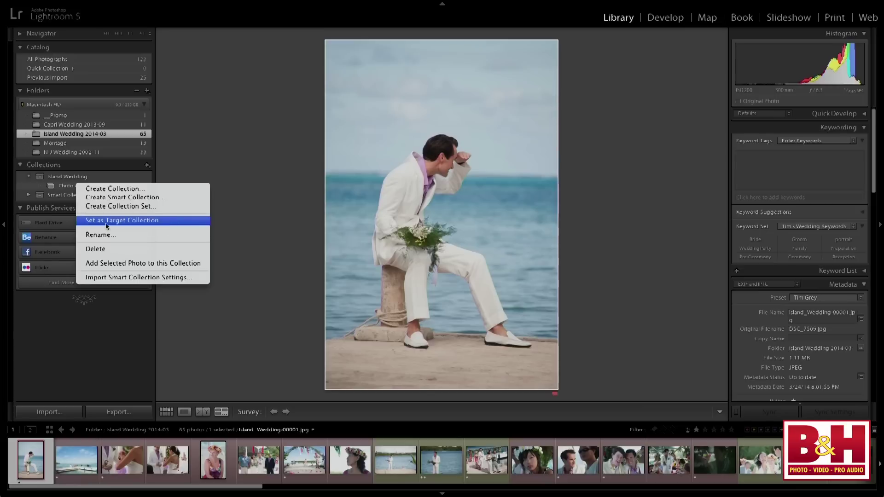
Step: Make Photo Album the target collection and add Island_Wedding-00001.jpg to it with B
{"action": "left_click", "coordinate": [135, 223]}
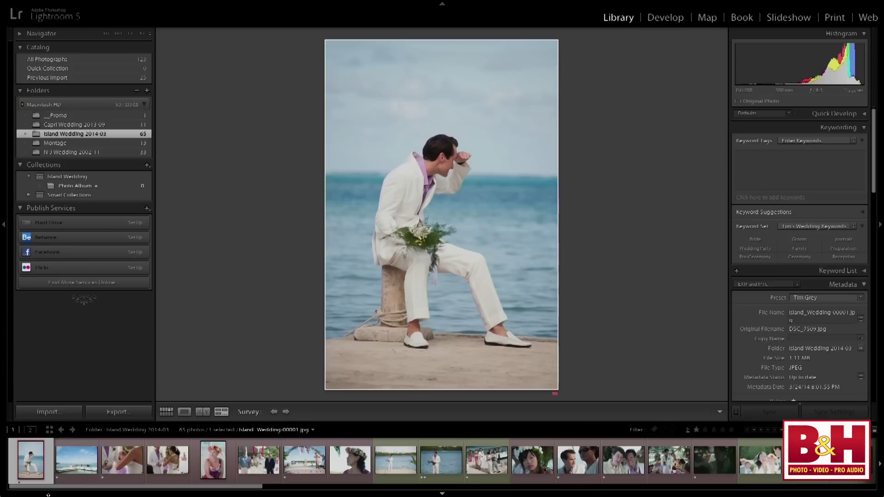
{"action": "key", "text": "b"}
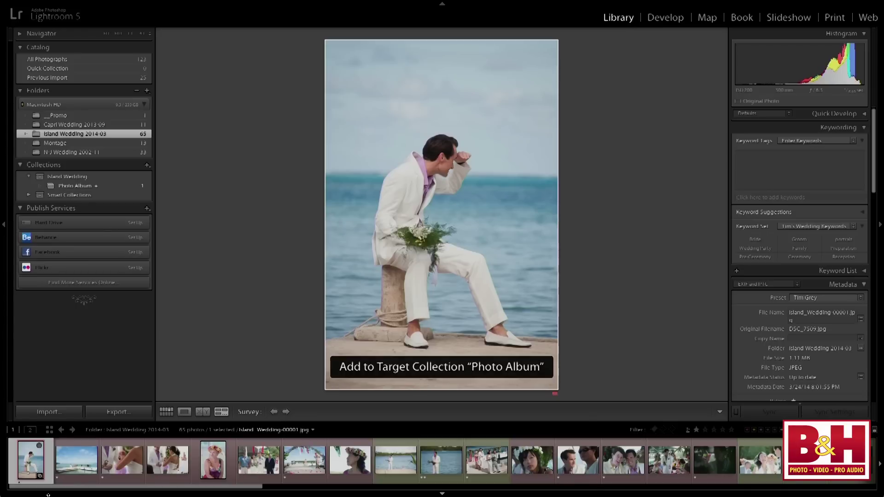
Step: Add the next photo, then Island_Wedding-00009 and 00011, to the Photo Album collection
{"action": "key", "text": "Right"}
{"action": "key", "text": "Right"}
{"action": "key", "text": "Right"}
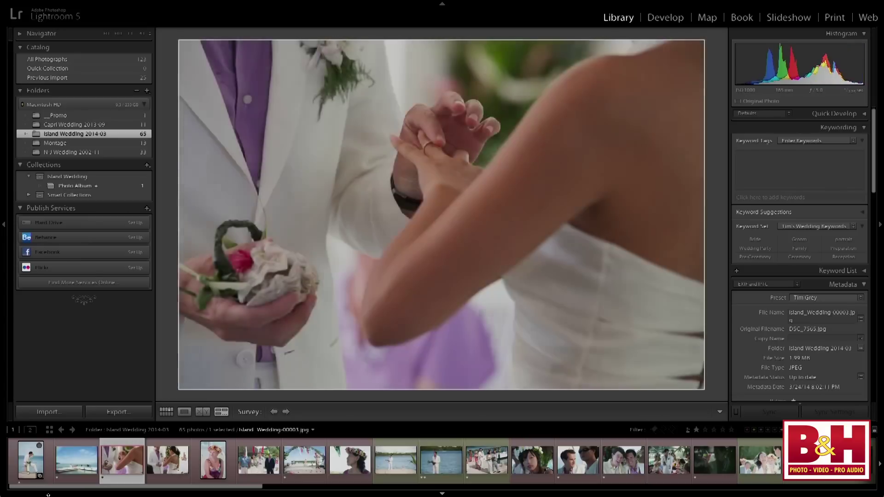
{"action": "key", "text": "b"}
{"action": "key", "text": "Right"}
{"action": "key", "text": "Right"}
{"action": "key", "text": "Right"}
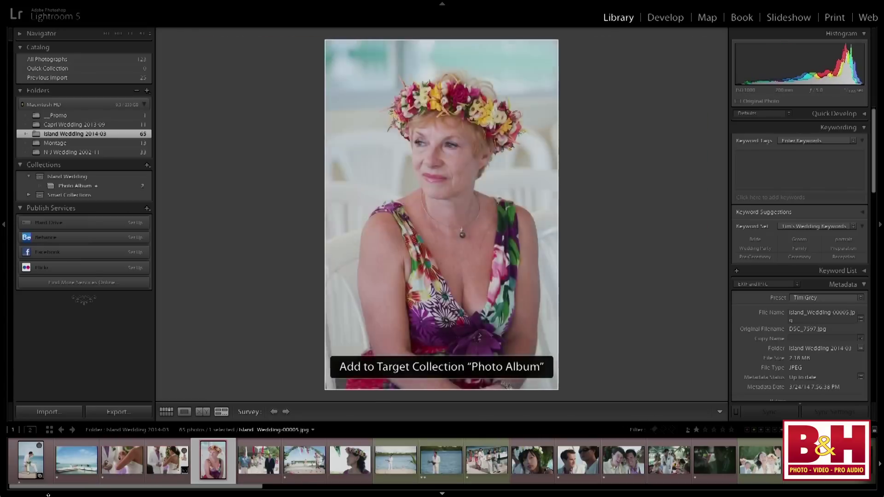
{"action": "key", "text": "Right"}
{"action": "key", "text": "Right"}
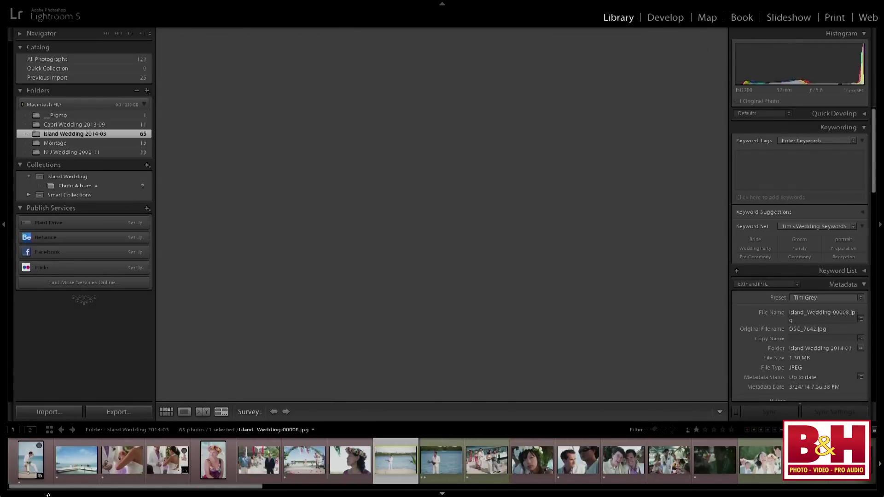
{"action": "key", "text": "Right"}
{"action": "key", "text": "Left"}
{"action": "key", "text": "b"}
{"action": "key", "text": "Right"}
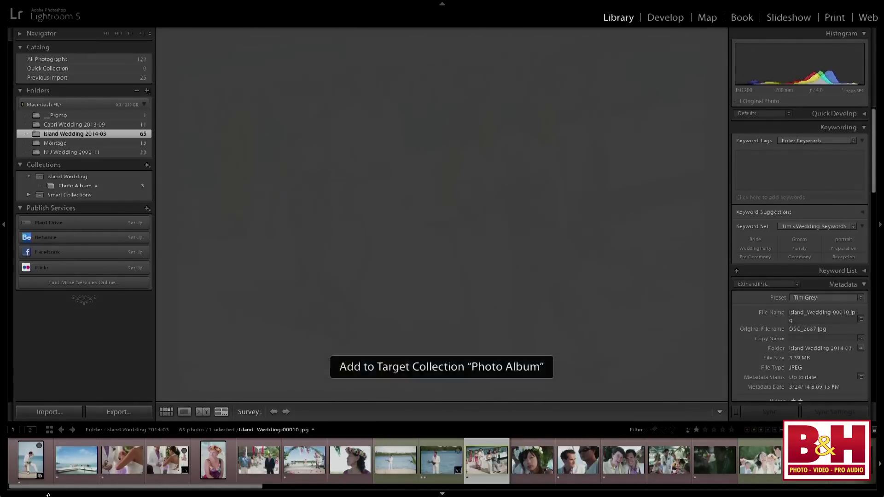
{"action": "key", "text": "Right"}
{"action": "key", "text": "Right"}
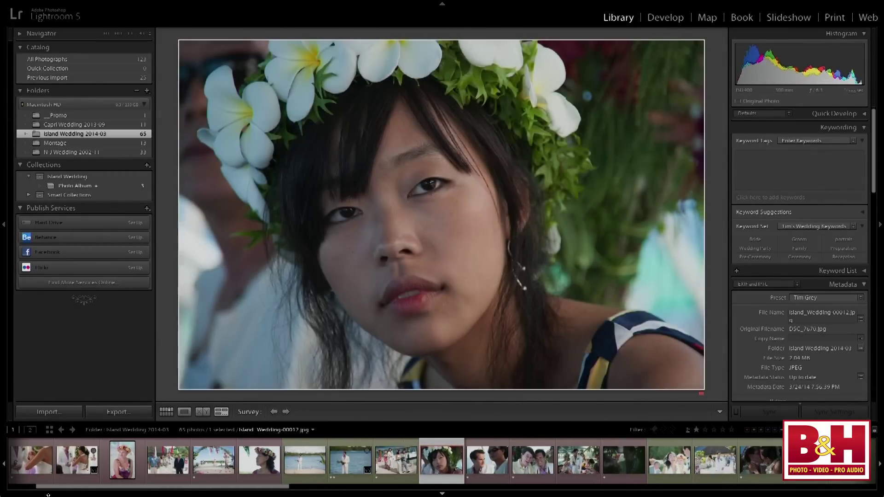
{"action": "key", "text": "b"}
Step: Add Island_Wedding-00013, 00018, 00019 and 00020 to the Photo Album collection
{"action": "key", "text": "Right"}
{"action": "key", "text": "Right"}
{"action": "key", "text": "b"}
{"action": "key", "text": "Right"}
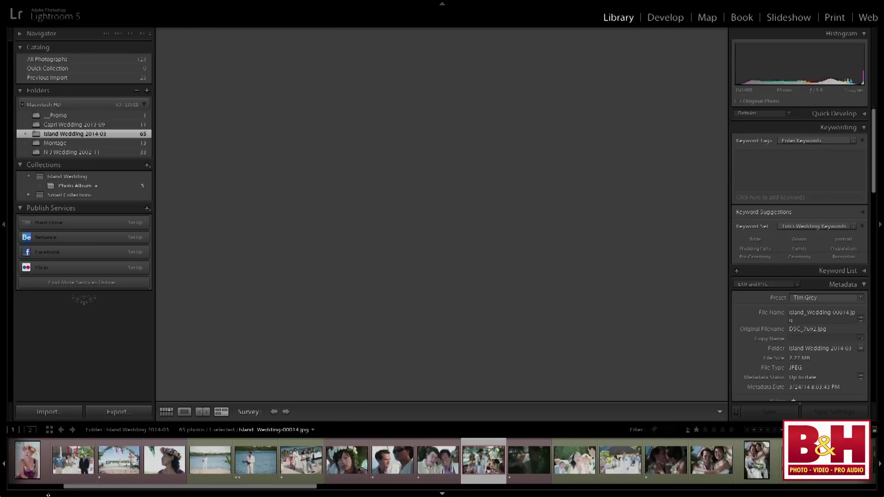
{"action": "key", "text": "Right"}
{"action": "key", "text": "Right"}
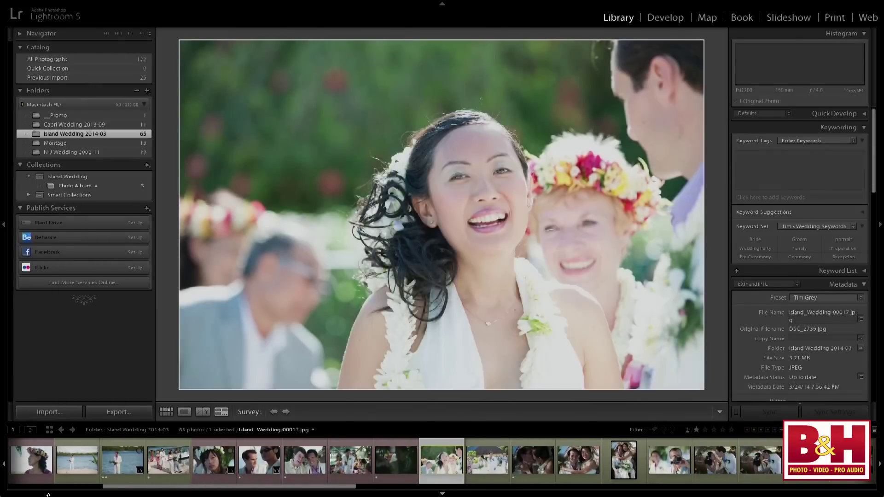
{"action": "key", "text": "Right"}
{"action": "key", "text": "b"}
{"action": "key", "text": "Right"}
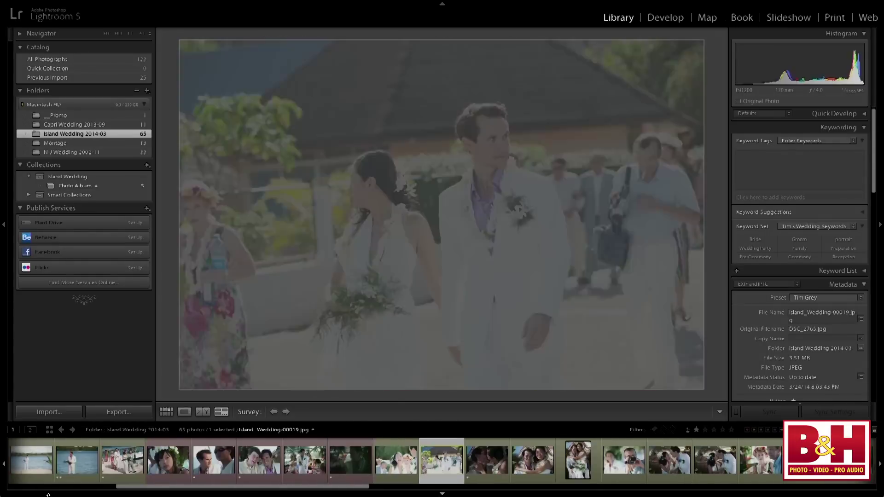
{"action": "key", "text": "b"}
{"action": "key", "text": "Right"}
{"action": "key", "text": "b"}
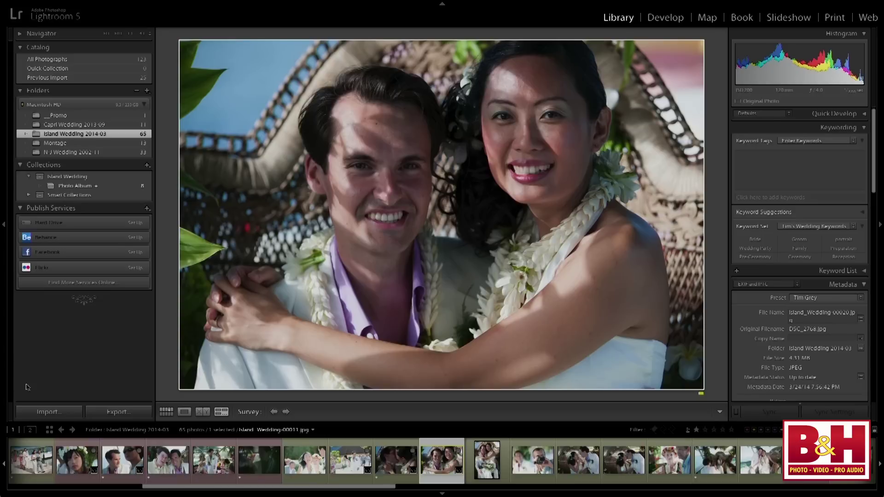
Step: Open the Photo Album collection in Grid view with enlarged thumbnails
{"action": "left_click", "coordinate": [69, 186]}
{"action": "left_click", "coordinate": [167, 412]}
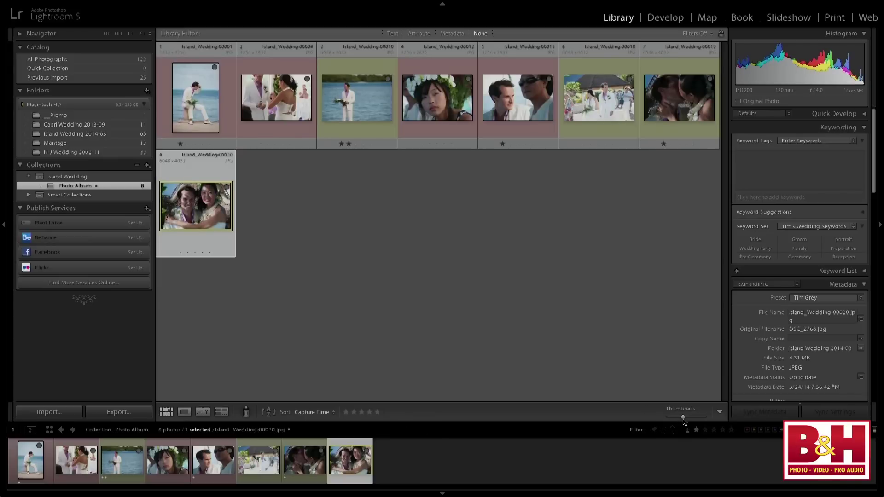
{"action": "left_click_drag", "start_coordinate": [683, 418], "coordinate": [689, 420]}
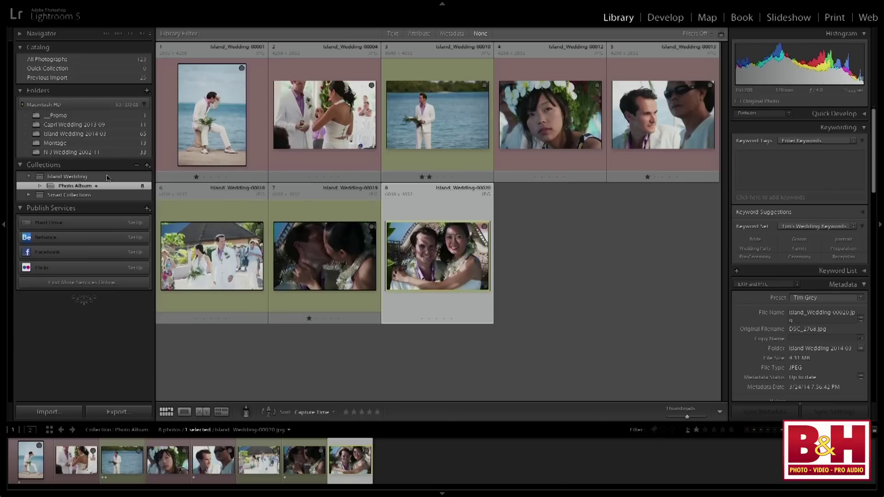
{"action": "left_click", "coordinate": [147, 165]}
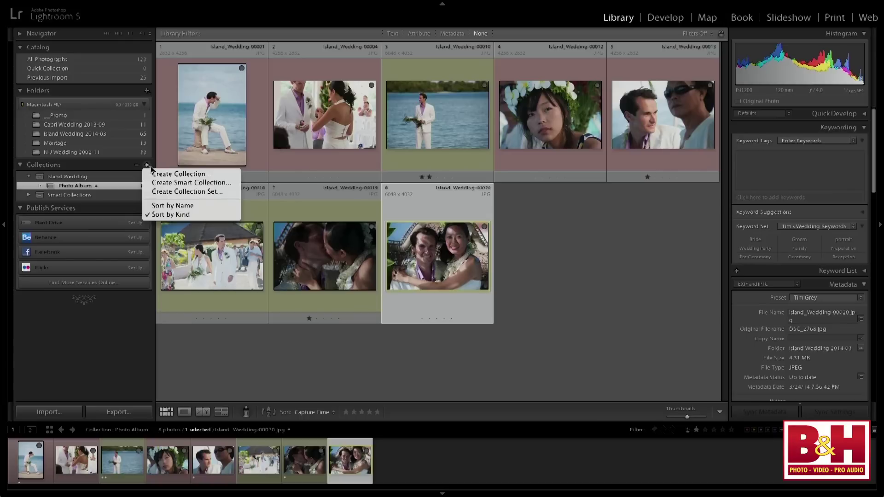
Step: Create an empty collection named 'Prints' in the Island Wedding set and select it
{"action": "left_click", "coordinate": [205, 175]}
{"action": "type", "text": "Prints"}
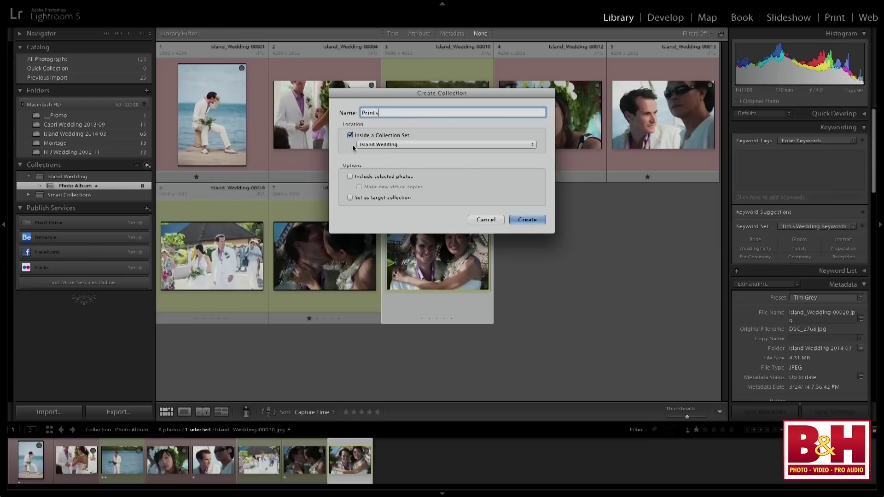
{"action": "left_click", "coordinate": [525, 221]}
{"action": "left_click", "coordinate": [71, 196]}
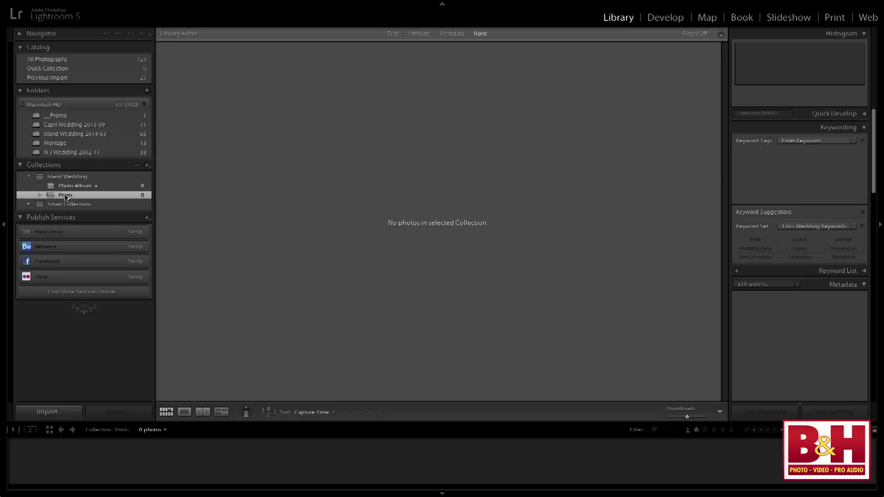
{"action": "right_click", "coordinate": [65, 197]}
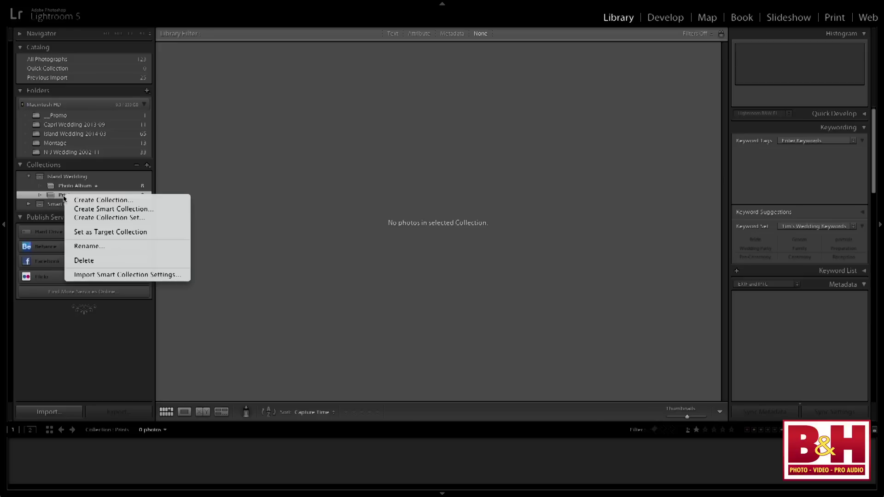
Step: Set Prints as the target collection and open Photo Album with file details shown
{"action": "left_click", "coordinate": [113, 232]}
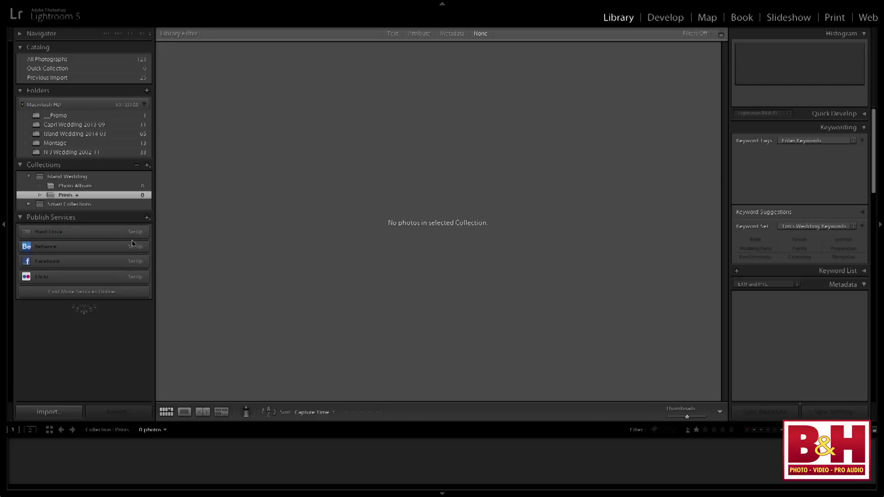
{"action": "left_click", "coordinate": [89, 134]}
{"action": "left_click", "coordinate": [74, 186]}
{"action": "key", "text": "j"}
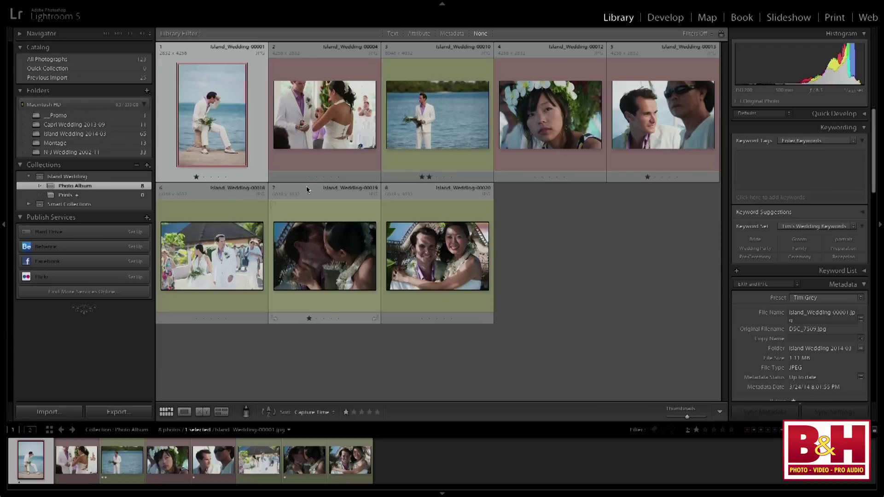
Step: Add Island_Wedding-00001, 00010 and 00020 to Prints, then view the Prints collection
{"action": "key", "text": "b"}
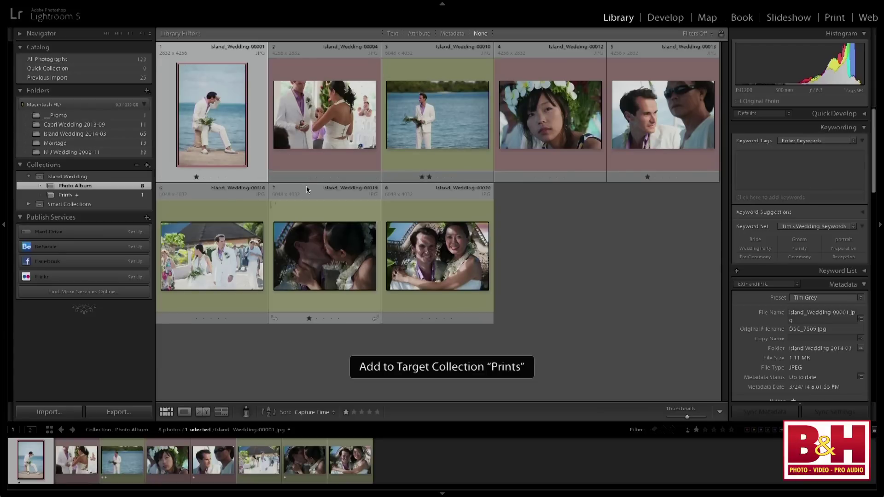
{"action": "key", "text": "Right"}
{"action": "key", "text": "Right"}
{"action": "key", "text": "b"}
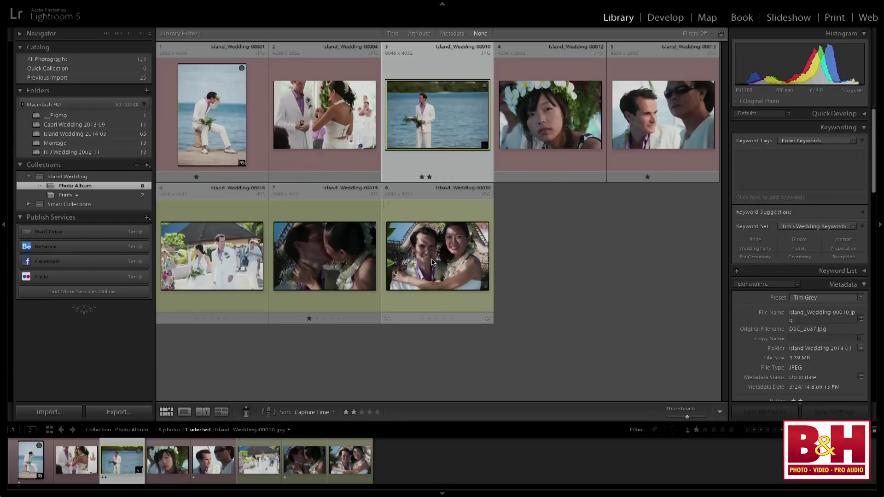
{"action": "mouse_move", "coordinate": [453, 262]}
{"action": "left_mouse_down"}
{"action": "mouse_move", "coordinate": [346, 251]}
{"action": "mouse_move", "coordinate": [424, 249]}
{"action": "mouse_move", "coordinate": [412, 263]}
{"action": "mouse_move", "coordinate": [419, 260]}
{"action": "mouse_move", "coordinate": [55, 198]}
{"action": "left_mouse_up"}
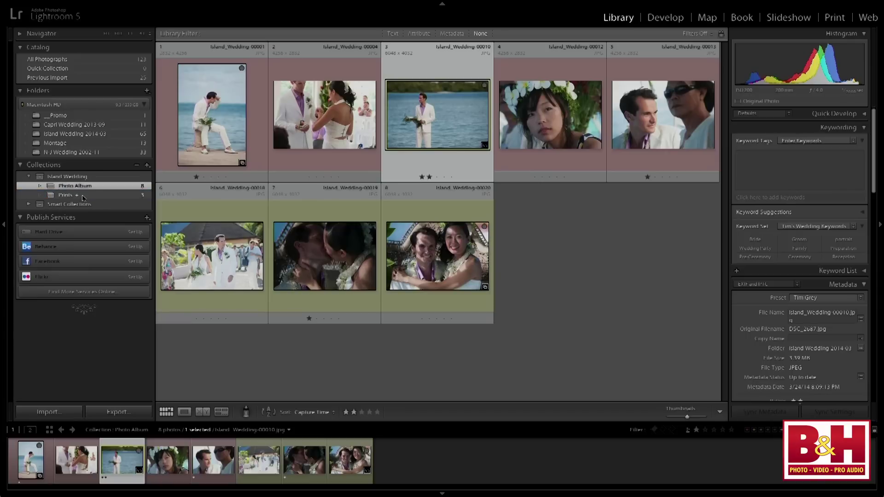
{"action": "left_click", "coordinate": [56, 195]}
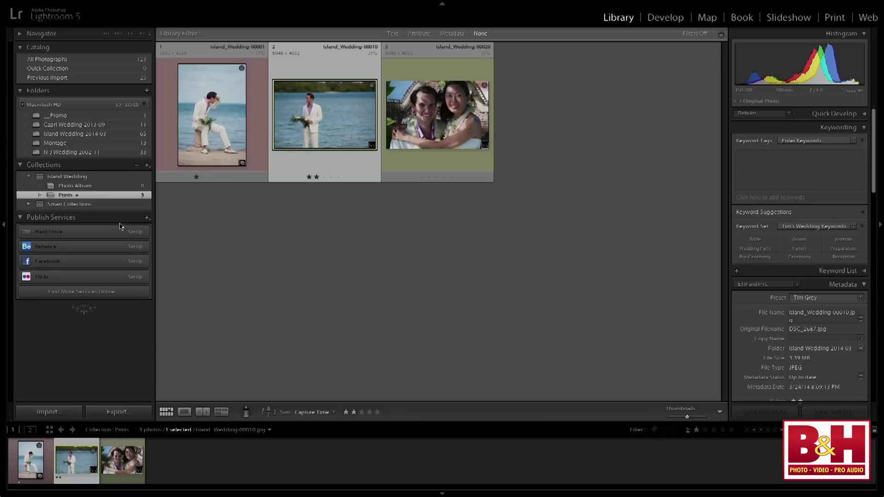
{"action": "right_click", "coordinate": [54, 73]}
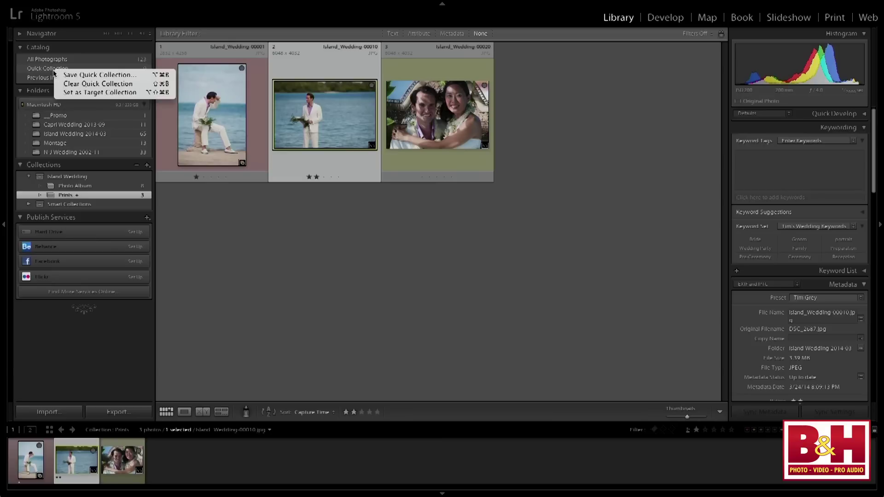
Step: Make Quick Collection the target, then return to the Photo Album collection's 8 photos
{"action": "left_click", "coordinate": [81, 92]}
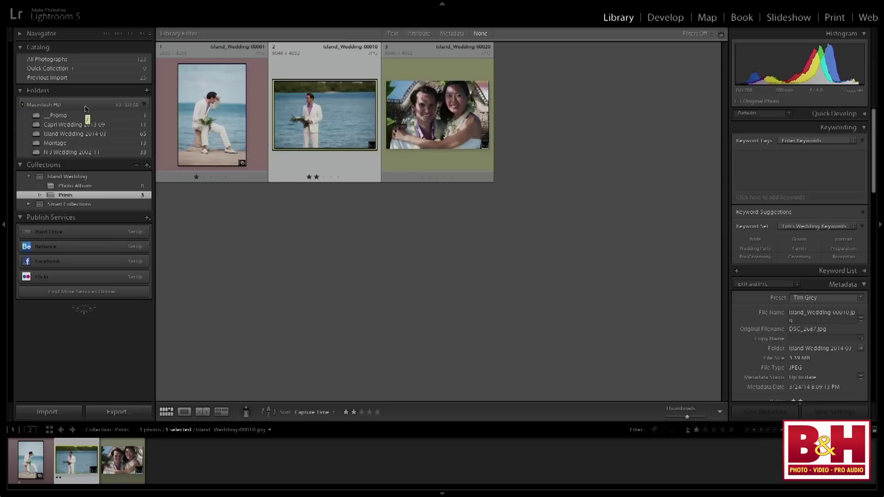
{"action": "left_click", "coordinate": [69, 69]}
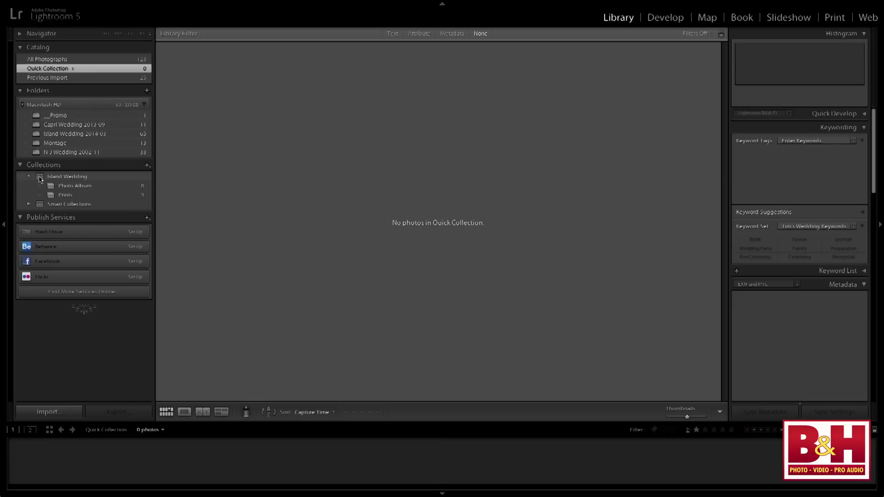
{"action": "left_click", "coordinate": [79, 186]}
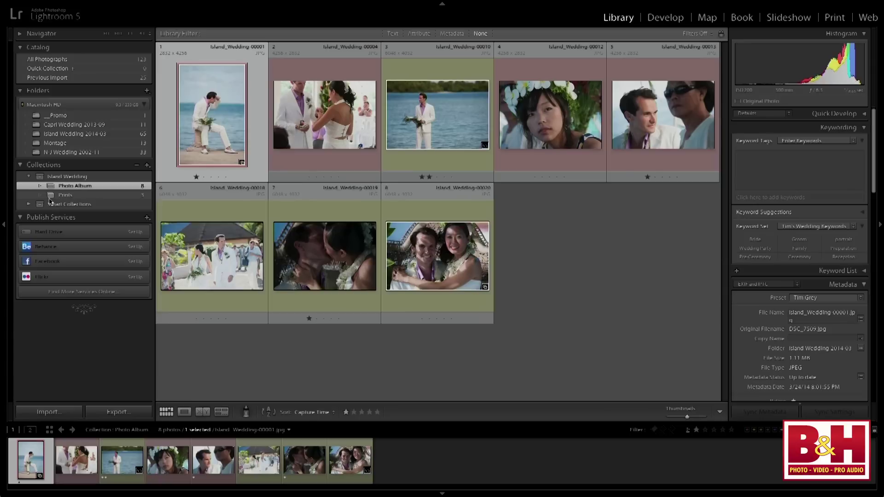
{"action": "left_click", "coordinate": [29, 176]}
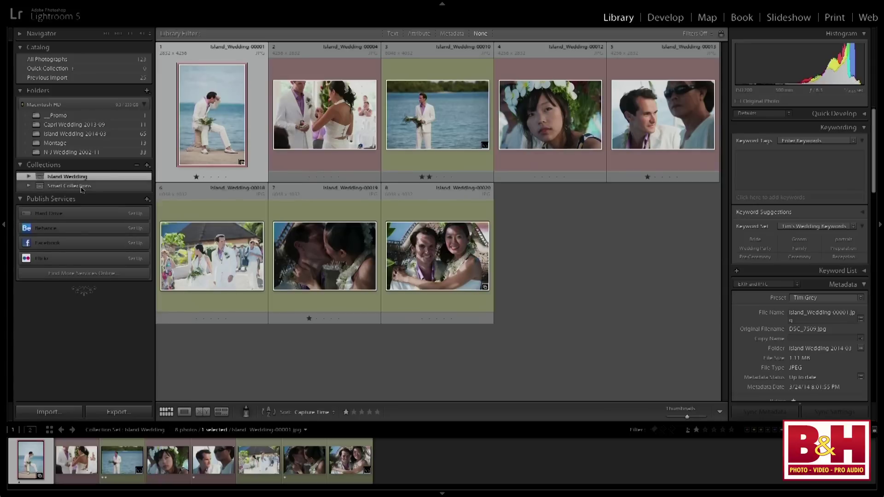
{"action": "left_click", "coordinate": [29, 177]}
{"action": "left_click", "coordinate": [85, 193]}
{"action": "left_click", "coordinate": [84, 186]}
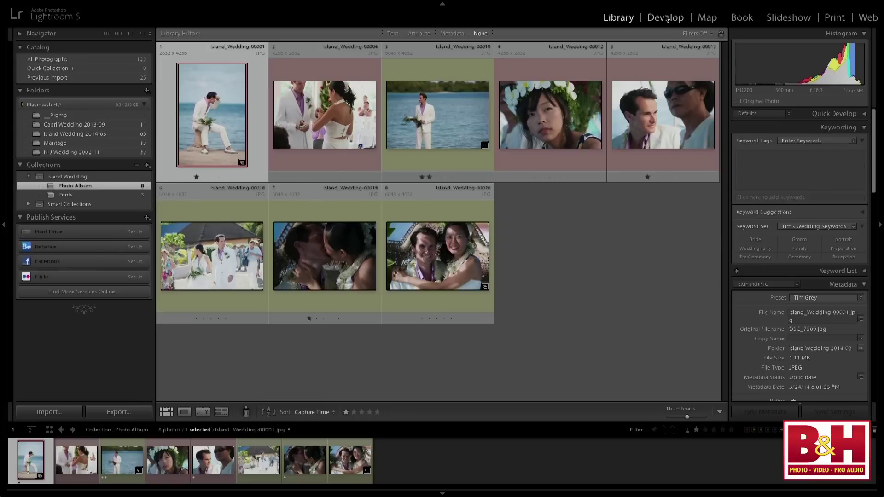
{"action": "mouse_move", "coordinate": [640, 4]}
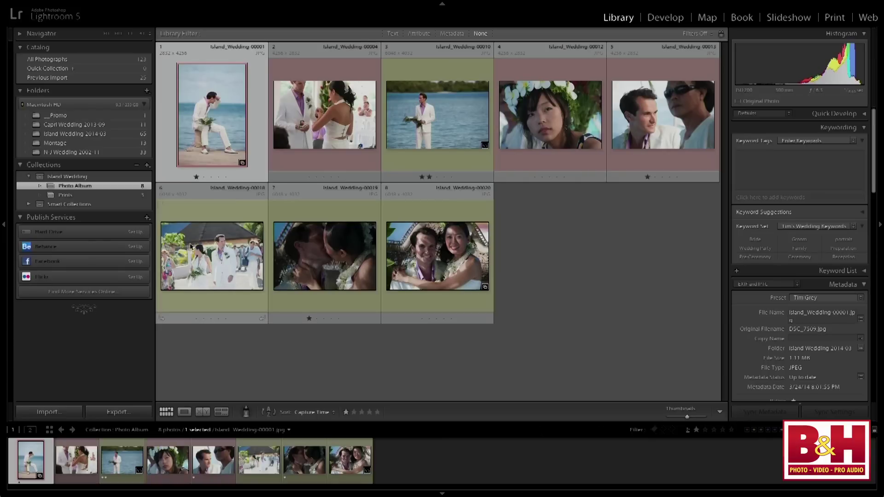
Step: Show All Photographs, try the one-star rating filter, then turn all library filters off
{"action": "left_click", "coordinate": [38, 59]}
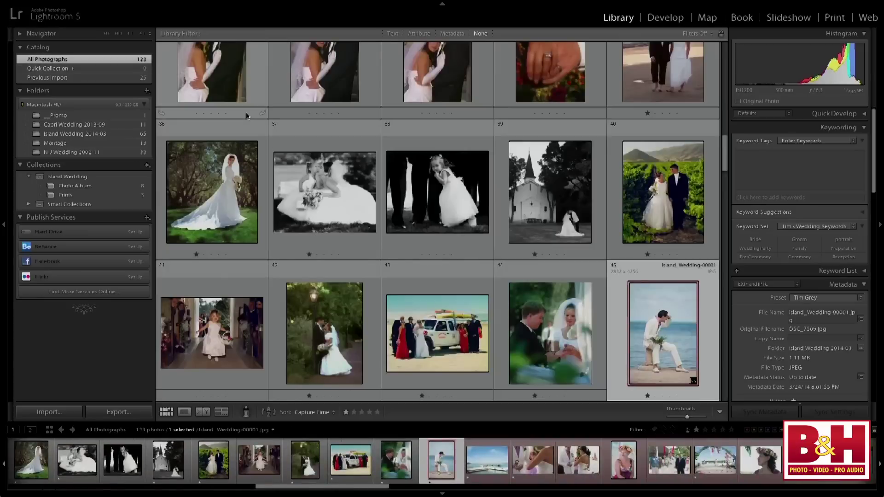
{"action": "scroll", "coordinate": [322, 175], "scroll_direction": "up", "scroll_amount": 10}
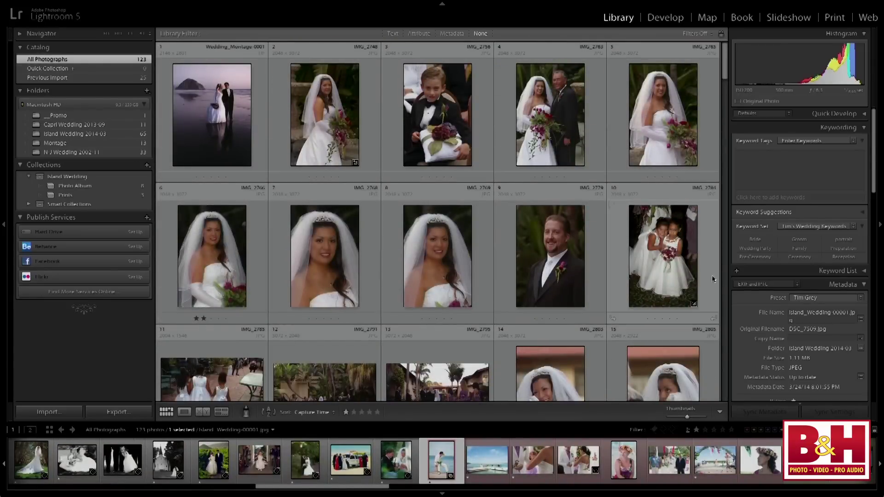
{"action": "left_click", "coordinate": [875, 433]}
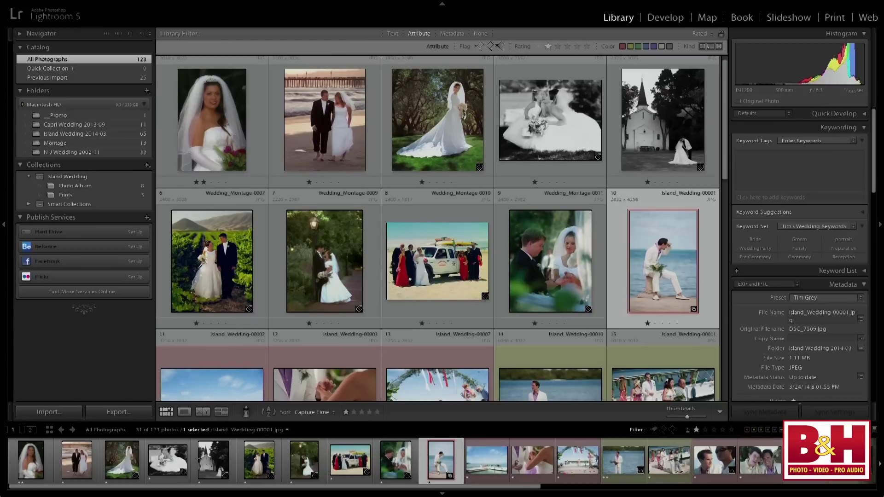
{"action": "key", "text": "super+l"}
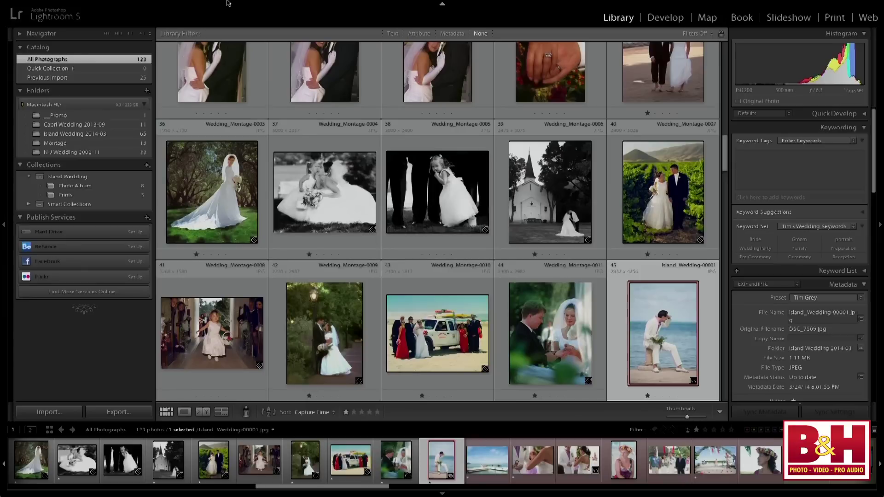
Step: Show the Library Filter bar and return to the thumbnail Grid view
{"action": "left_click", "coordinate": [209, 5]}
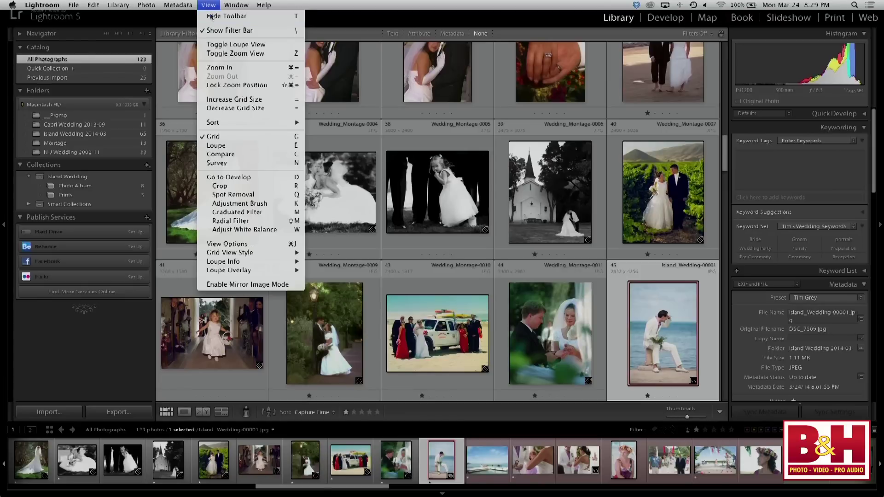
{"action": "left_click", "coordinate": [256, 31]}
{"action": "key", "text": "e"}
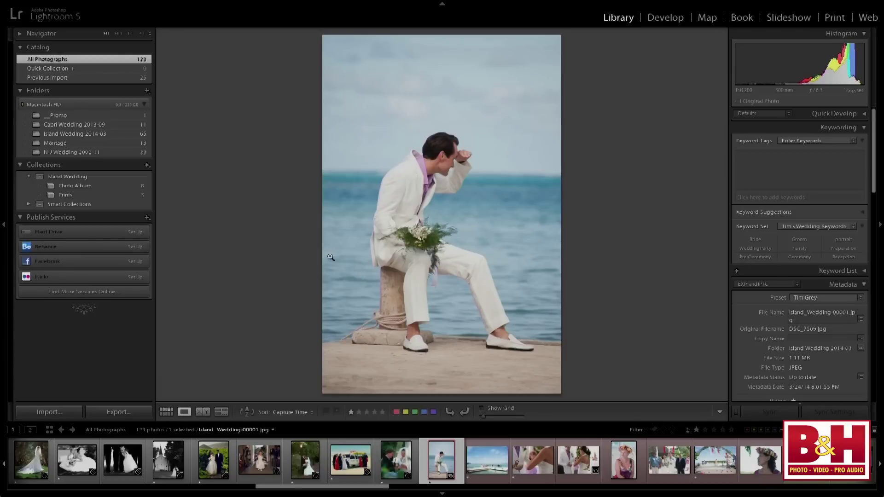
{"action": "key", "text": "g"}
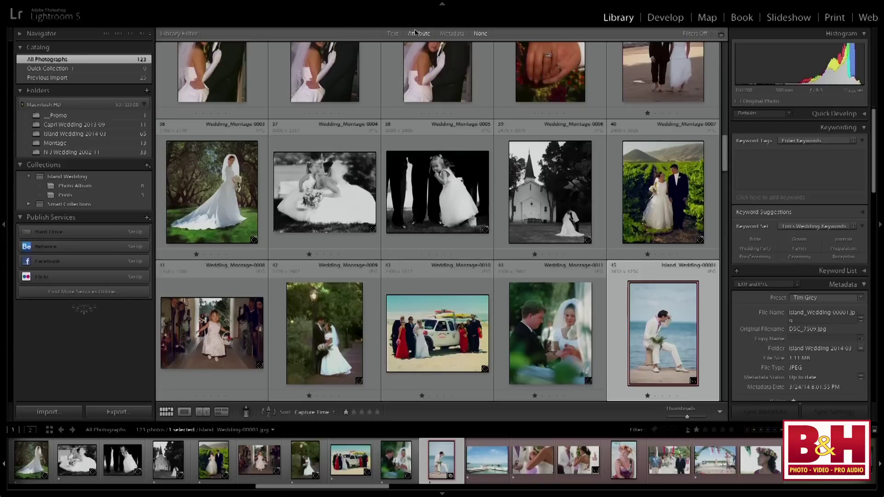
Step: Text-search the catalog for 'protrait', replace it with '100', then clear the search
{"action": "left_click", "coordinate": [453, 34]}
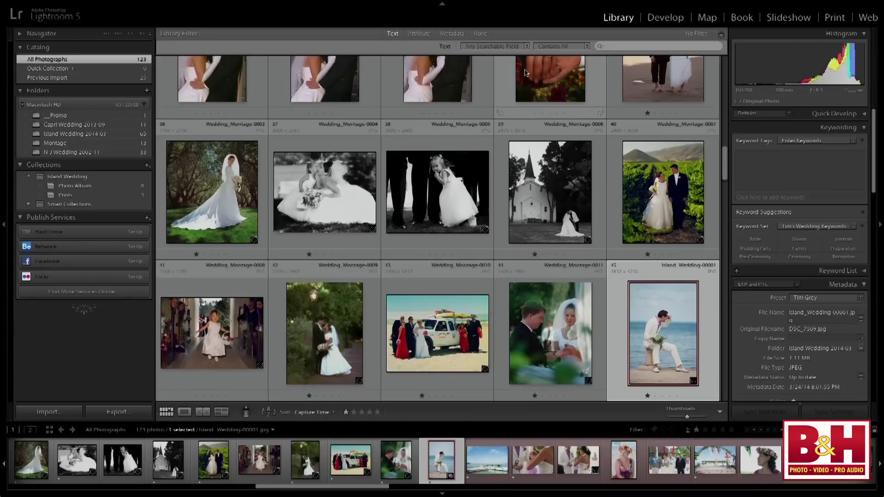
{"action": "scroll", "coordinate": [623, 124], "scroll_direction": "up", "scroll_amount": 3}
{"action": "scroll", "coordinate": [624, 125], "scroll_direction": "up", "scroll_amount": 10}
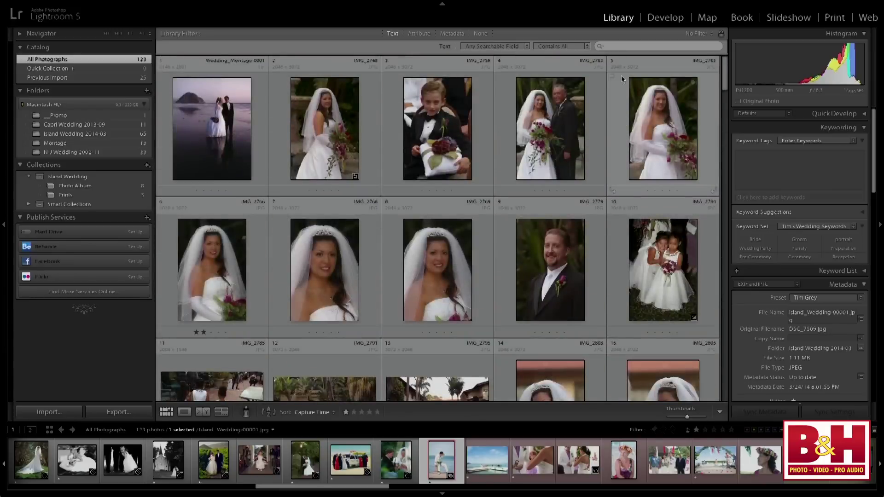
{"action": "left_click", "coordinate": [627, 47]}
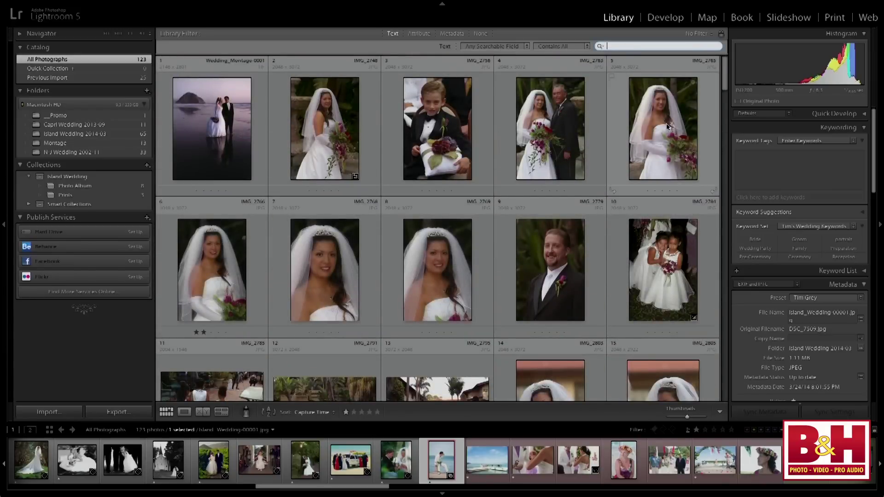
{"action": "type", "text": "protrai"}
{"action": "type", "text": "trait"}
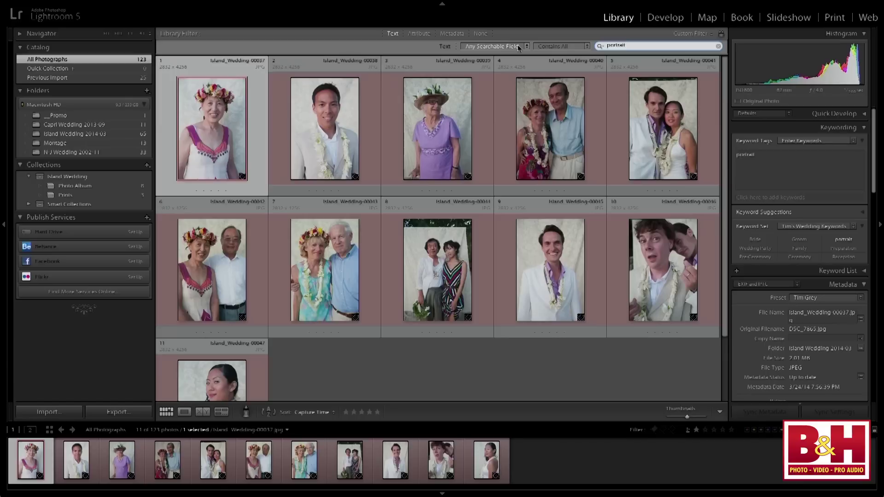
{"action": "double_click", "coordinate": [635, 46]}
{"action": "type", "text": "100"}
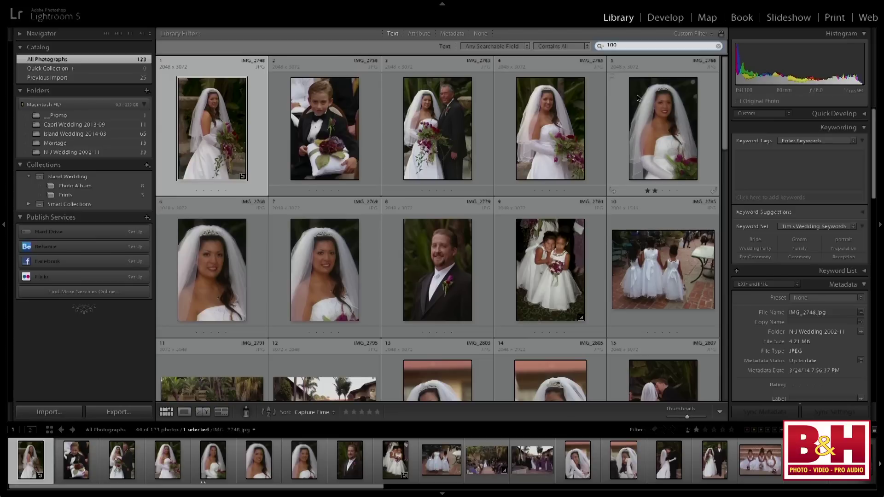
{"action": "left_click", "coordinate": [719, 46]}
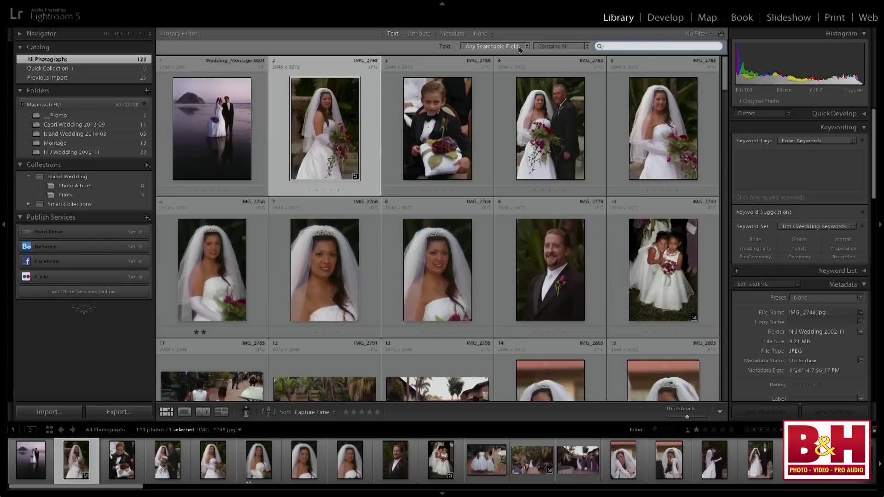
Step: Limit the text search to Filename and search for '0022'
{"action": "left_click", "coordinate": [528, 46]}
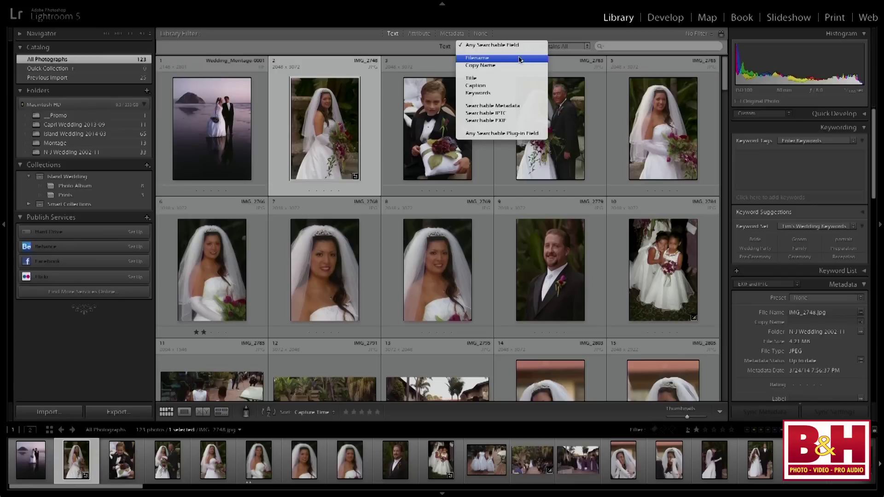
{"action": "left_click", "coordinate": [520, 59]}
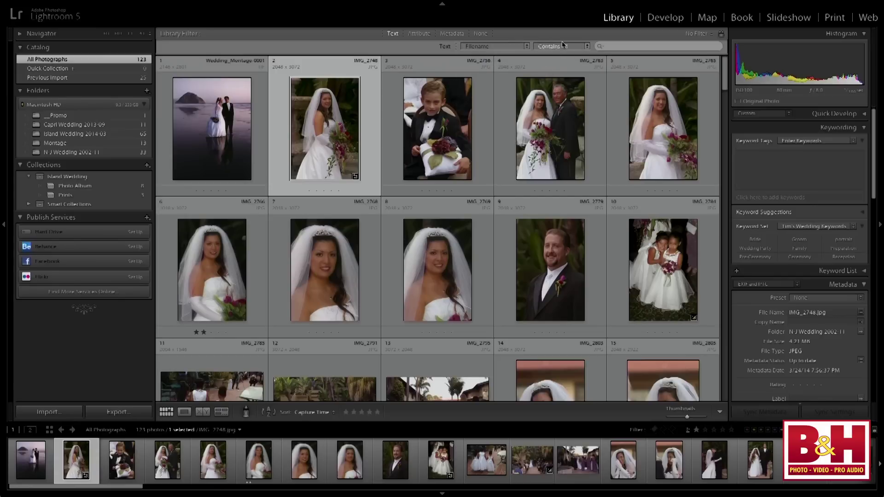
{"action": "type", "text": "0022"}
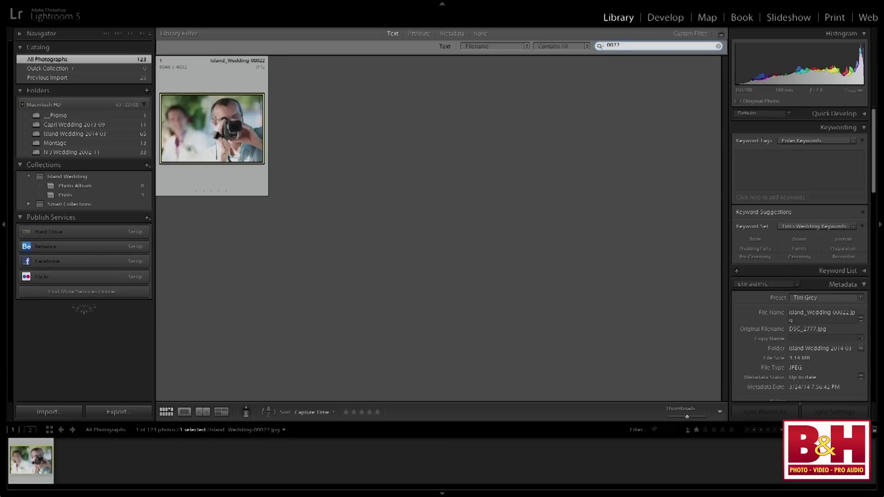
{"action": "left_click", "coordinate": [510, 46]}
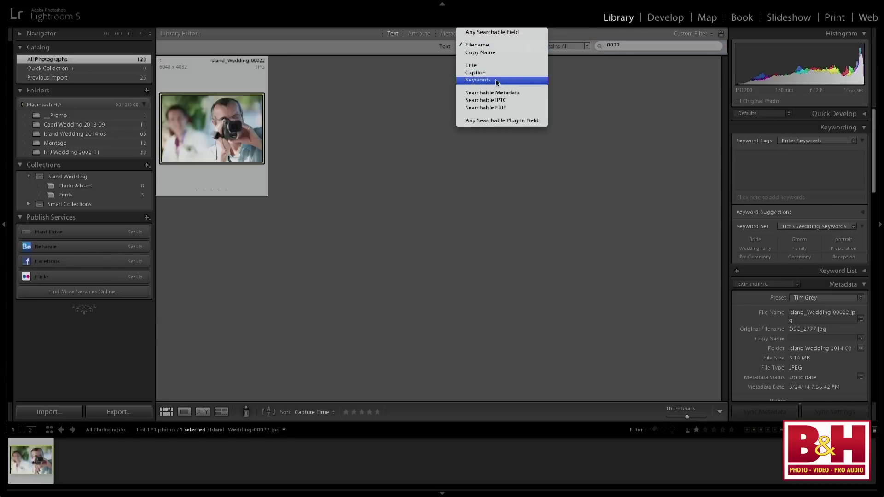
Step: Search Keywords for 'port', then clear the search term and reopen the attribute filters
{"action": "left_click", "coordinate": [479, 80]}
{"action": "left_click", "coordinate": [640, 48]}
{"action": "type", "text": "port"}
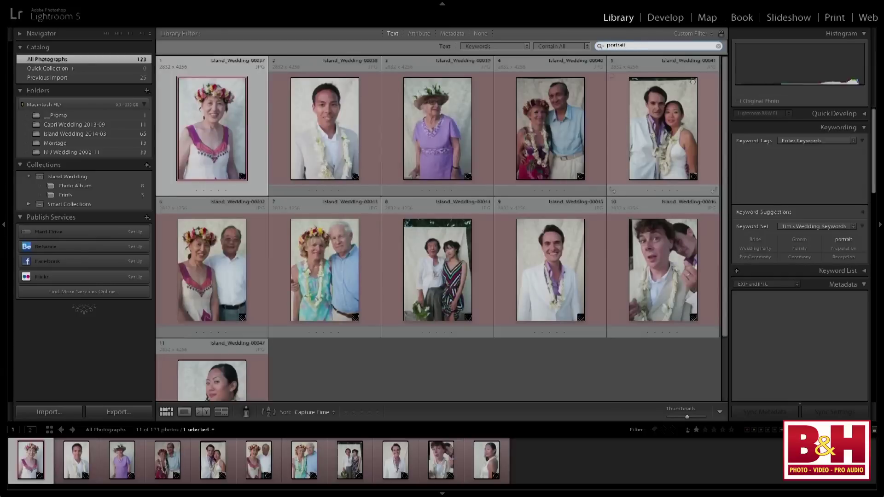
{"action": "left_click", "coordinate": [720, 47]}
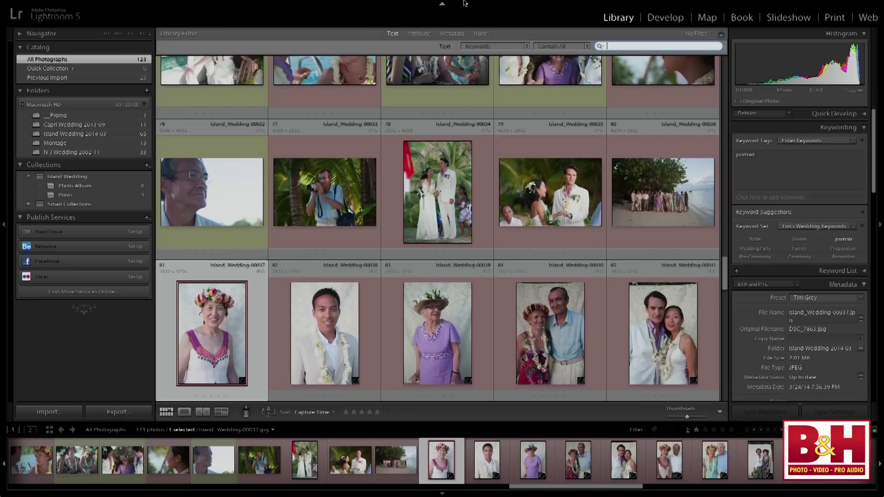
{"action": "left_click", "coordinate": [421, 35]}
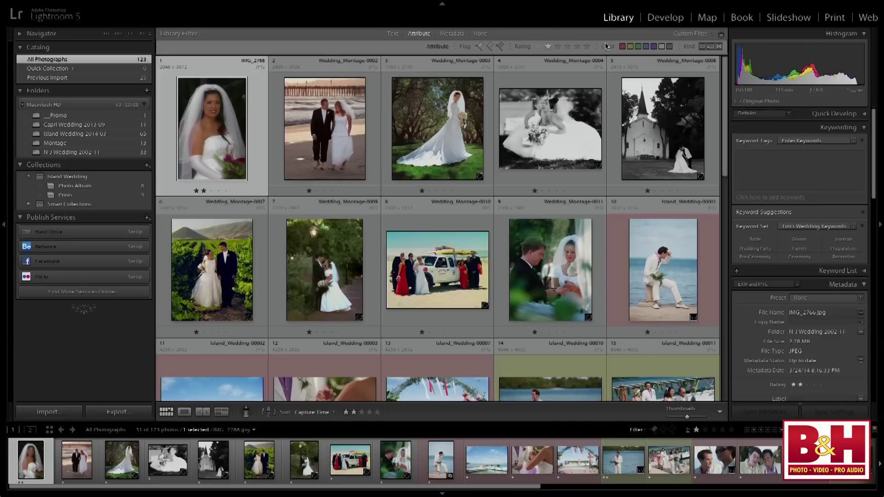
Step: Filter by Canon EOS 5D Mark II, then NIKON D3, then back to All cameras
{"action": "left_click", "coordinate": [454, 35]}
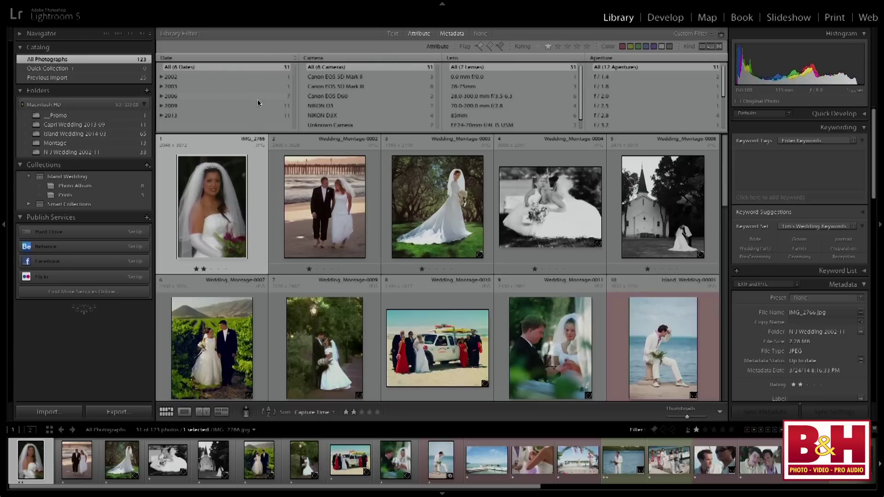
{"action": "left_click", "coordinate": [359, 79]}
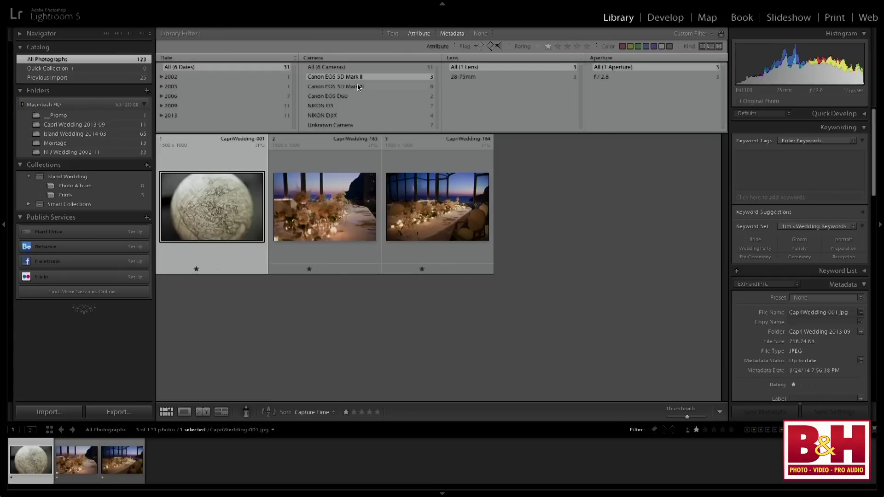
{"action": "left_click", "coordinate": [341, 106]}
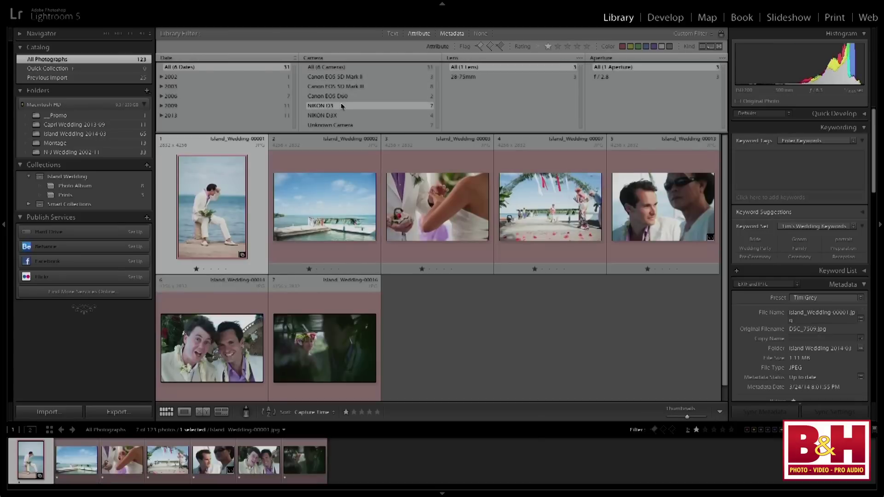
{"action": "left_click", "coordinate": [327, 67]}
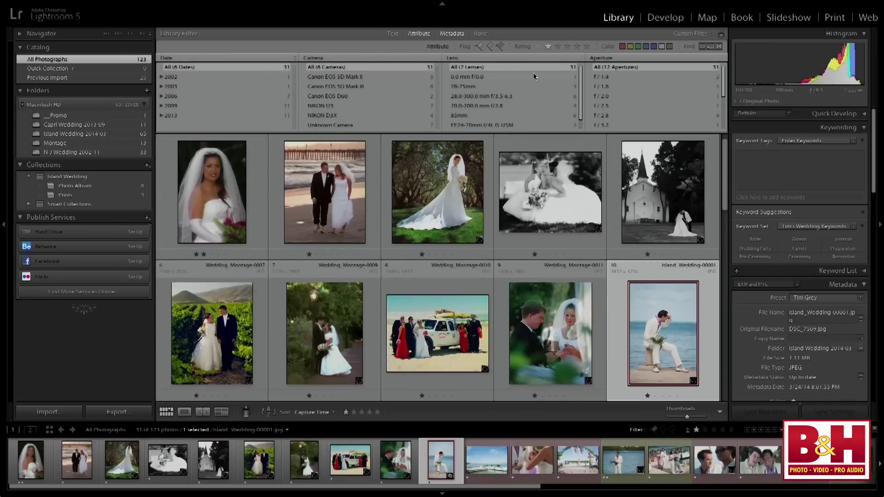
{"action": "scroll", "coordinate": [505, 88], "scroll_direction": "down", "scroll_amount": 1}
{"action": "scroll", "coordinate": [505, 87], "scroll_direction": "down", "scroll_amount": 1}
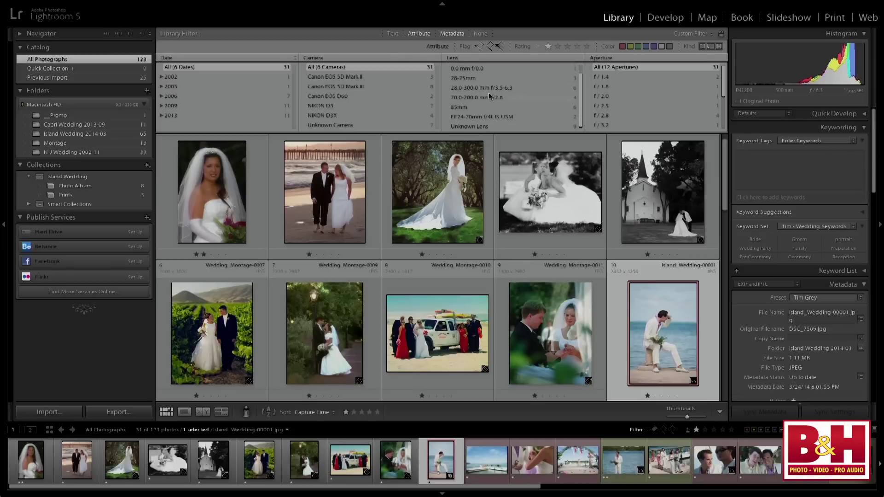
{"action": "scroll", "coordinate": [651, 98], "scroll_direction": "down", "scroll_amount": 2}
{"action": "scroll", "coordinate": [649, 98], "scroll_direction": "up", "scroll_amount": 4}
{"action": "scroll", "coordinate": [647, 108], "scroll_direction": "down", "scroll_amount": 3}
{"action": "scroll", "coordinate": [647, 107], "scroll_direction": "down", "scroll_amount": 2}
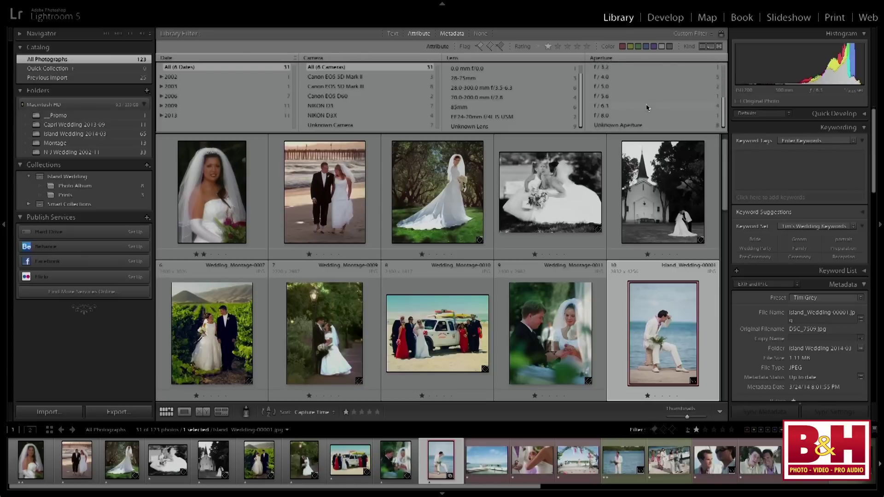
{"action": "scroll", "coordinate": [635, 109], "scroll_direction": "up", "scroll_amount": 5}
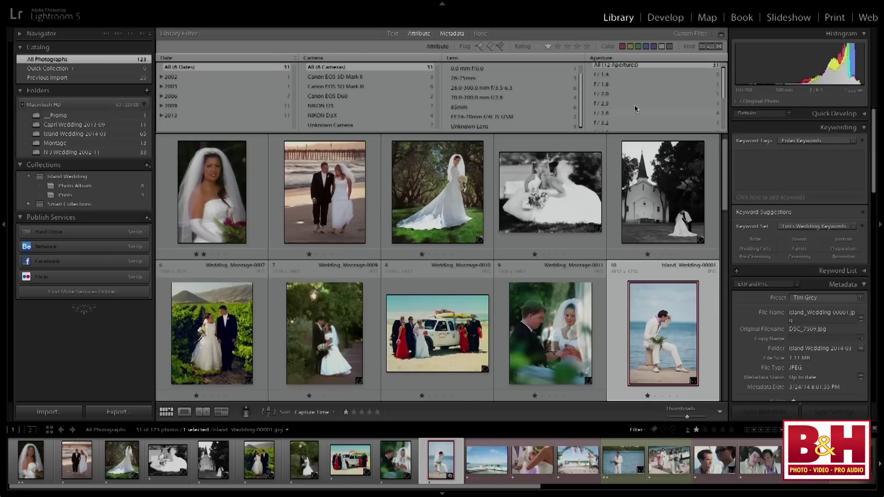
Step: Filter to apertures f/1.4, f/1.8, f/2.5 and f/2.8 (8 photos) and switch the Camera column to Camera Serial Number
{"action": "left_click", "coordinate": [609, 78]}
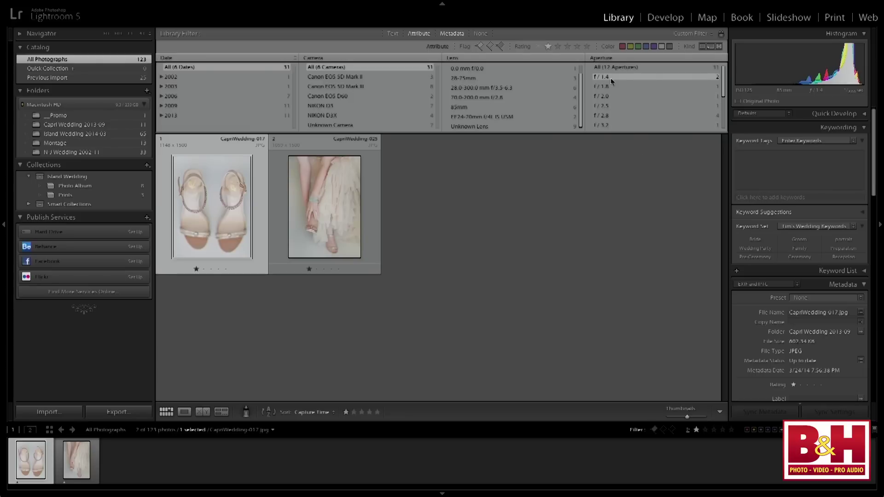
{"action": "left_click", "coordinate": [618, 87], "text": "super"}
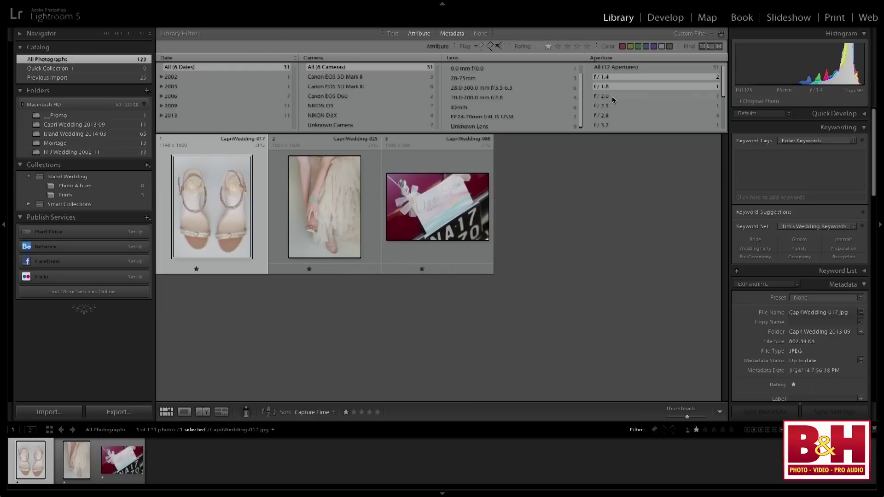
{"action": "left_click", "coordinate": [612, 96], "text": "super"}
{"action": "left_click", "coordinate": [617, 106], "text": "super"}
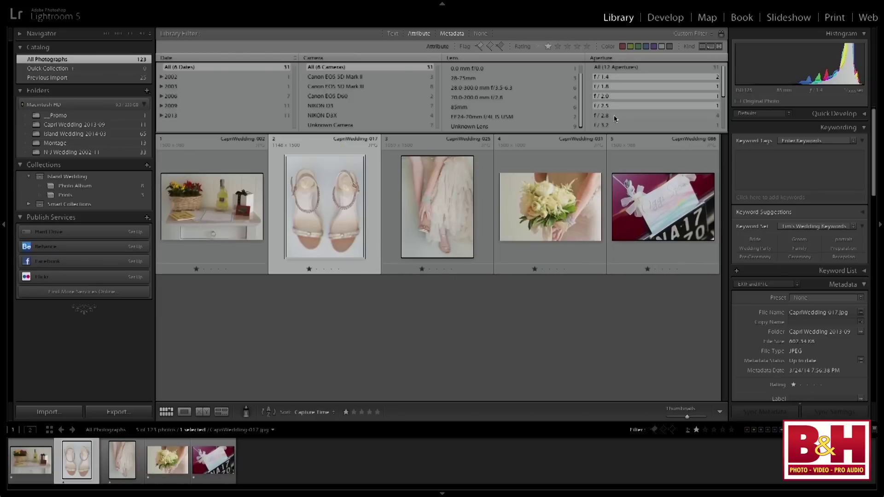
{"action": "left_click", "coordinate": [622, 116], "text": "super"}
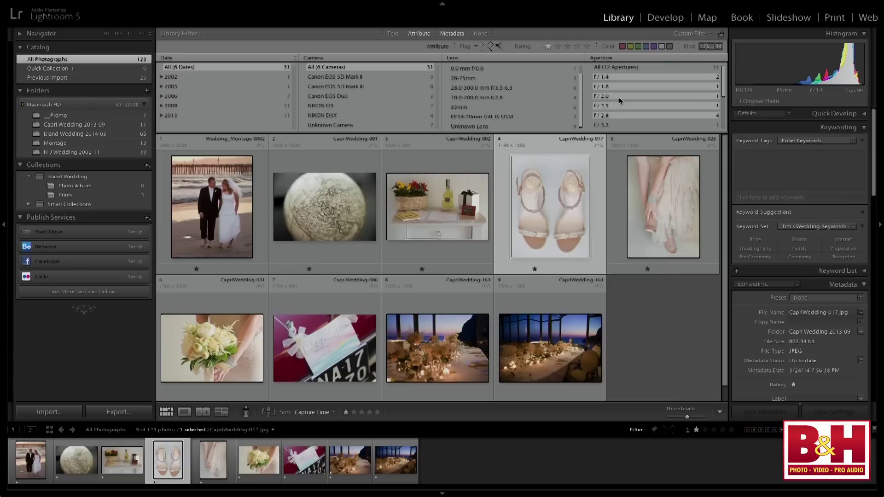
{"action": "left_click", "coordinate": [618, 98], "text": "super"}
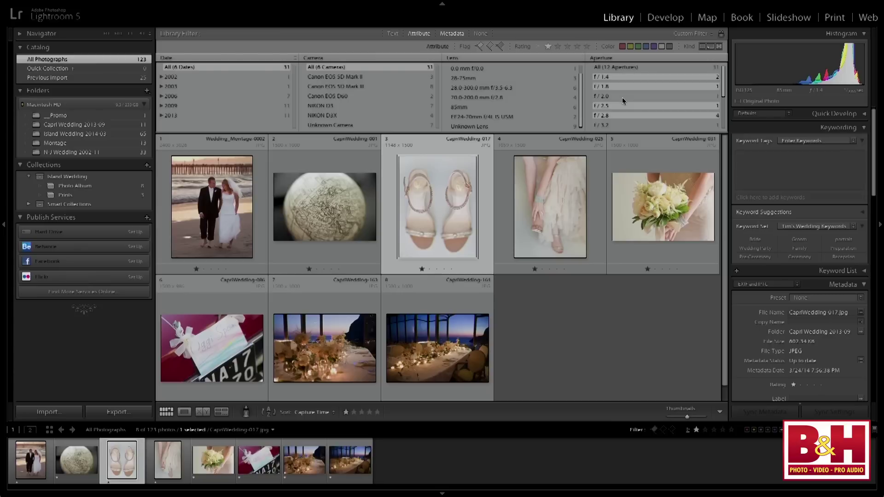
{"action": "left_click", "coordinate": [313, 58]}
{"action": "left_click", "coordinate": [373, 65]}
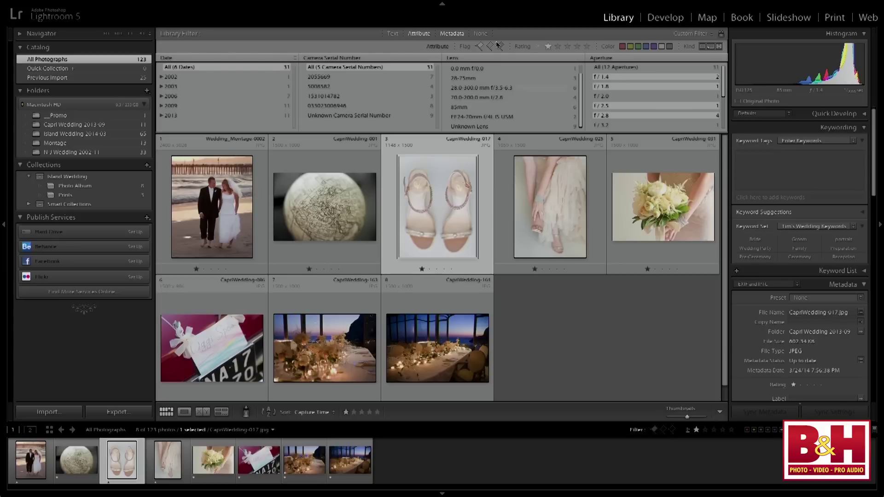
Step: Review the Camera Serial Number column's criteria choices, leaving the column unchanged
{"action": "left_click", "coordinate": [330, 58]}
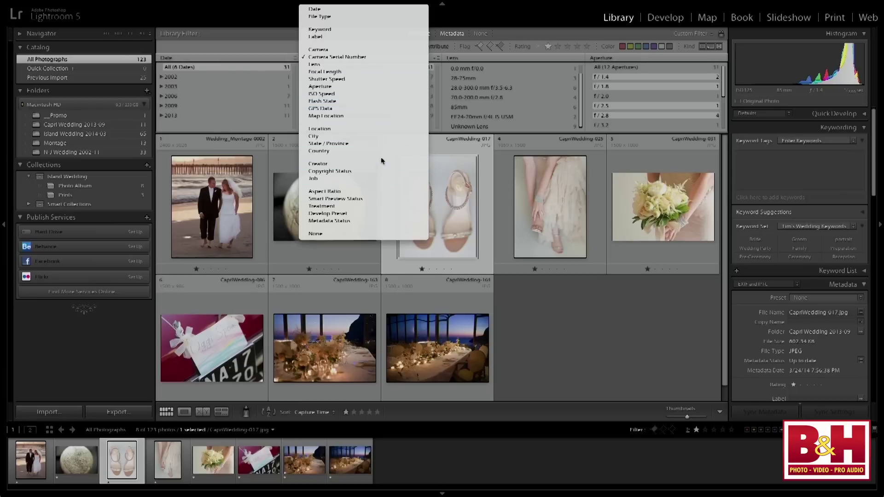
{"action": "left_click", "coordinate": [464, 60]}
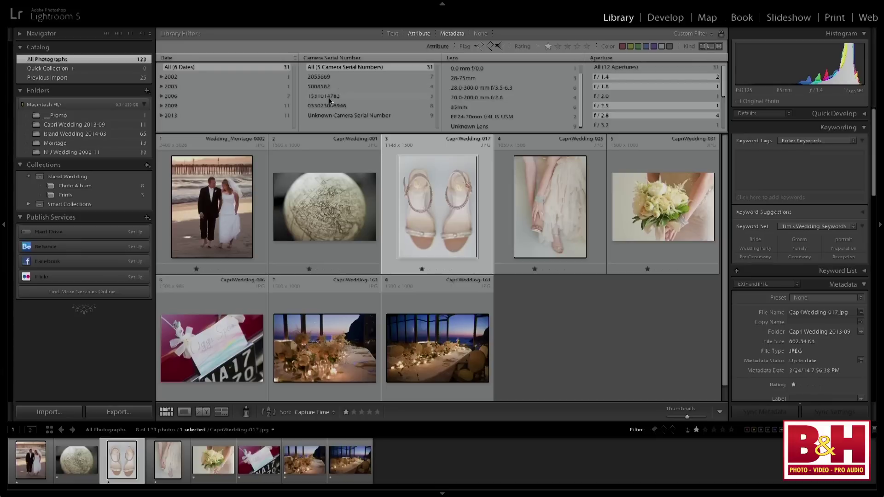
{"action": "left_click", "coordinate": [723, 59]}
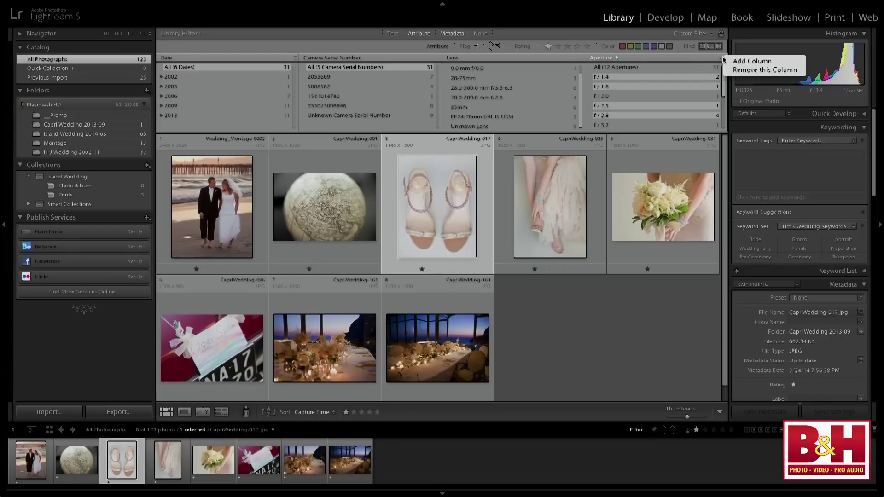
Step: Add a new filter column set to Aspect Ratio
{"action": "left_click", "coordinate": [753, 61]}
{"action": "left_click", "coordinate": [630, 58]}
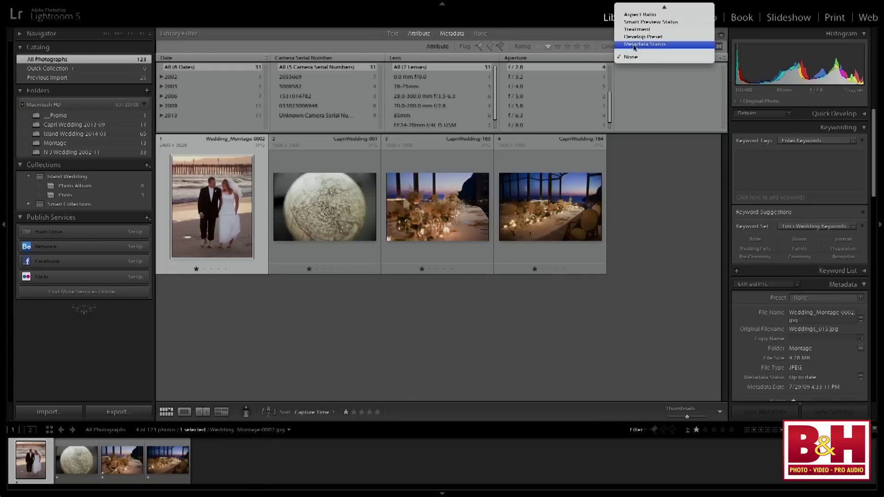
{"action": "scroll", "coordinate": [645, 41], "scroll_direction": "up", "scroll_amount": 5}
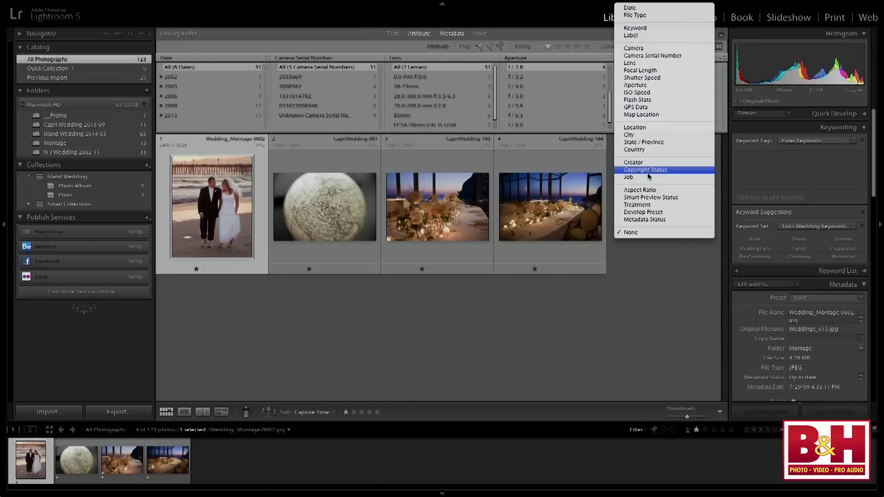
{"action": "left_click", "coordinate": [651, 189]}
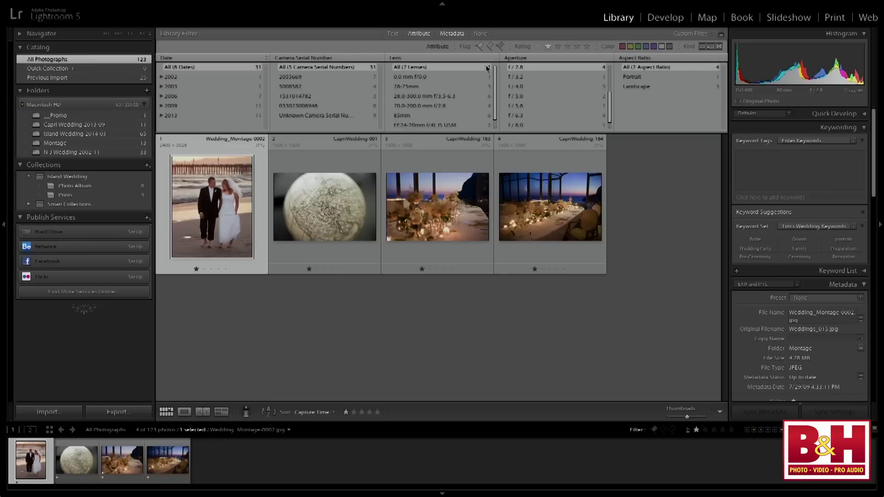
Step: Reset the aperture filter to all apertures and show only the 10 Portrait photos
{"action": "scroll", "coordinate": [545, 90], "scroll_direction": "up", "scroll_amount": 3}
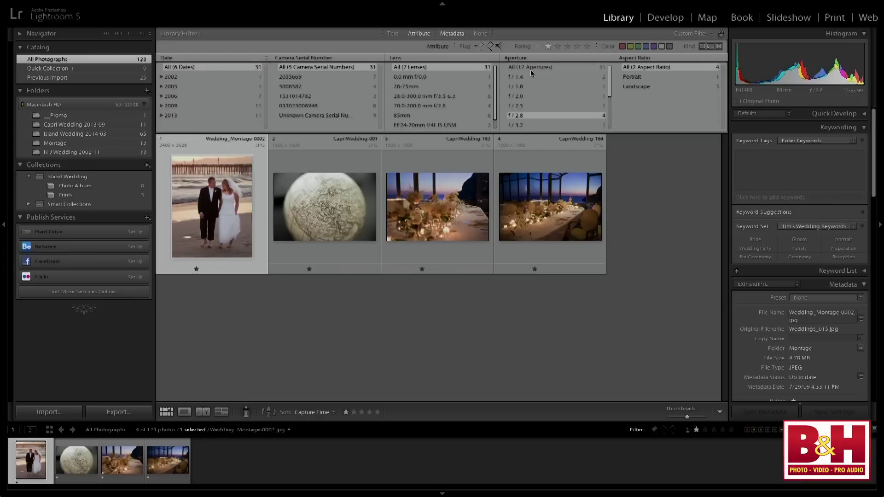
{"action": "left_click", "coordinate": [531, 68]}
{"action": "left_click", "coordinate": [636, 77]}
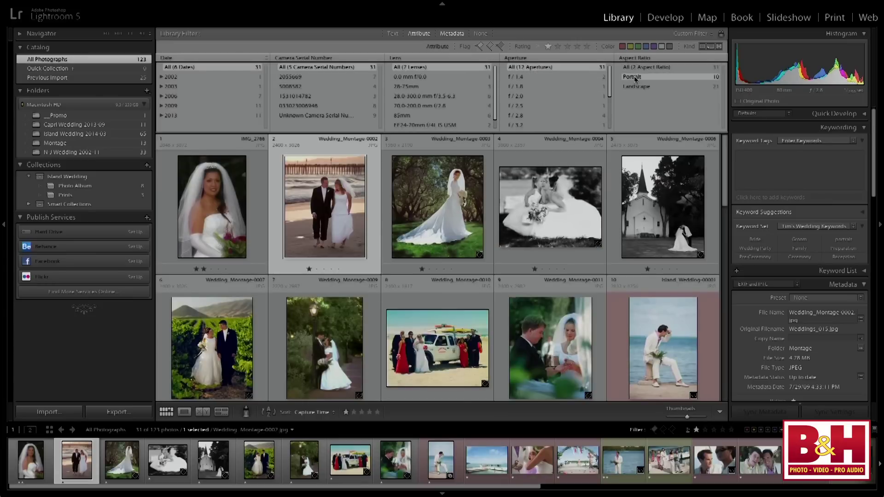